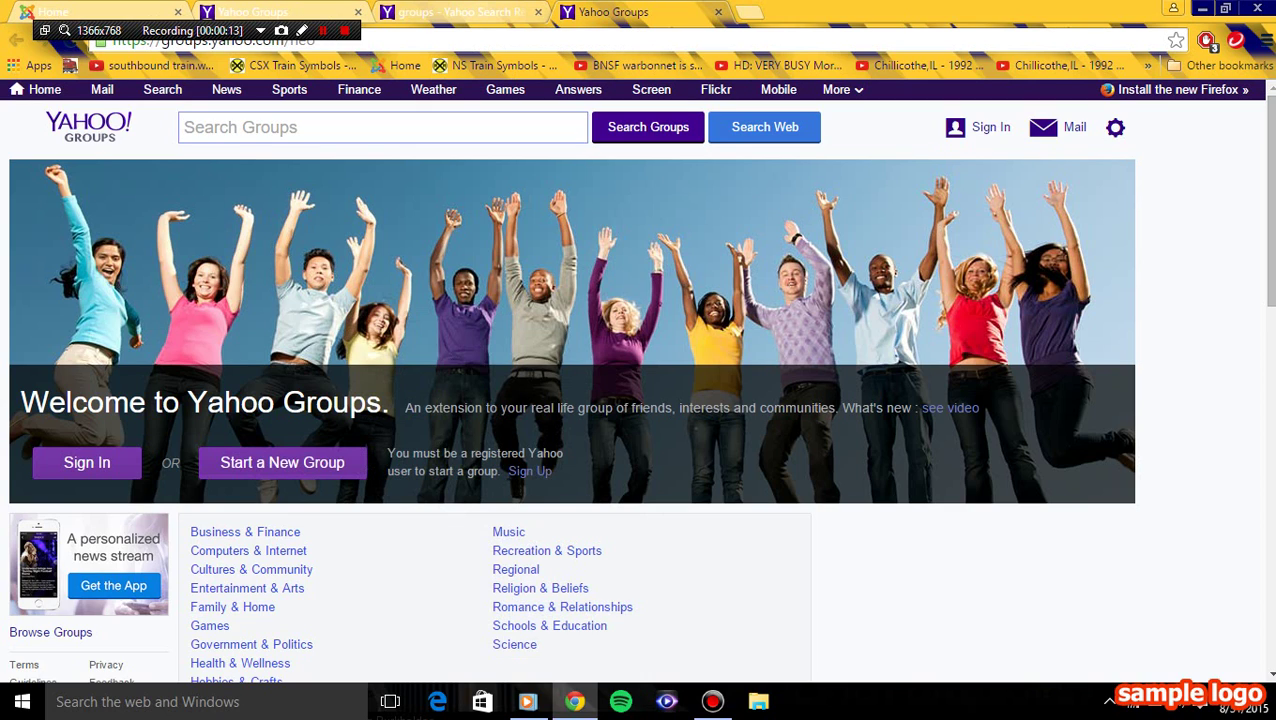
- Search Yahoo Groups for 'ATCS monitor'
type("ATCS")
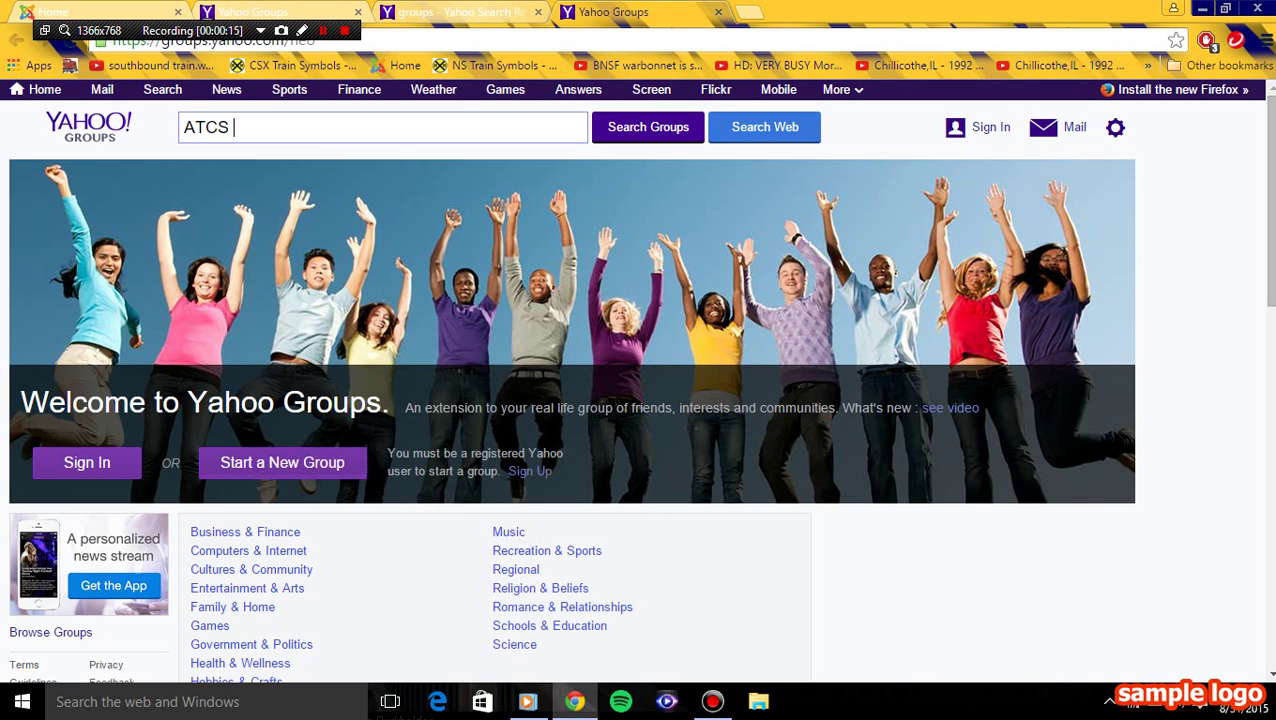
type(" montio")
key("BackSpace")
key("BackSpace")
key("BackSpace")
type("itor")
key("Return")
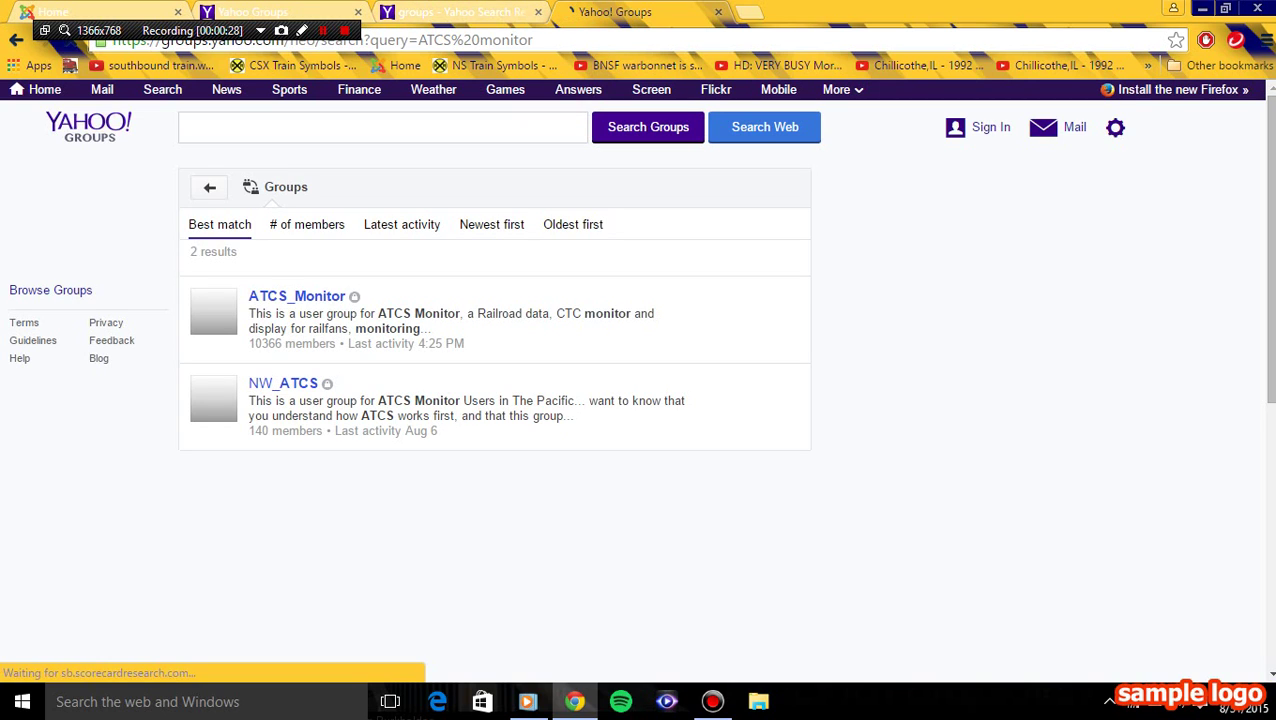
left_click(296, 296)
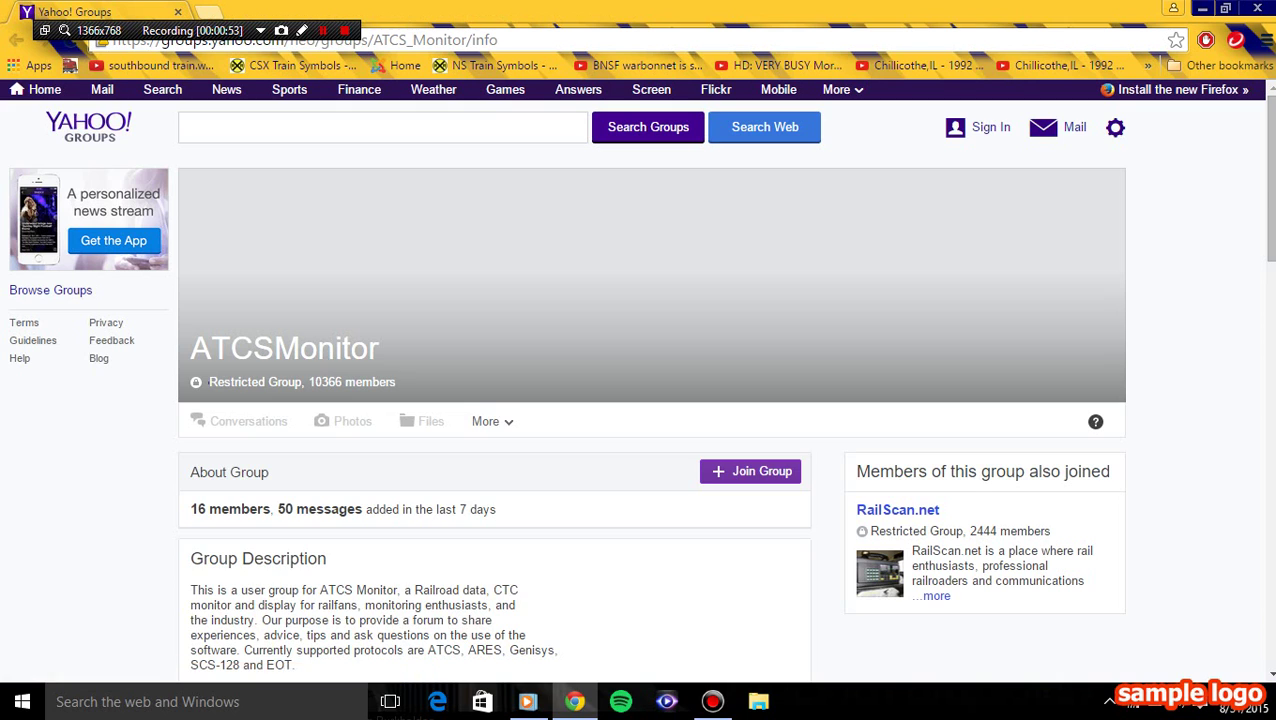
scroll(640, 420, "down", 4)
scroll(640, 420, "up", 2)
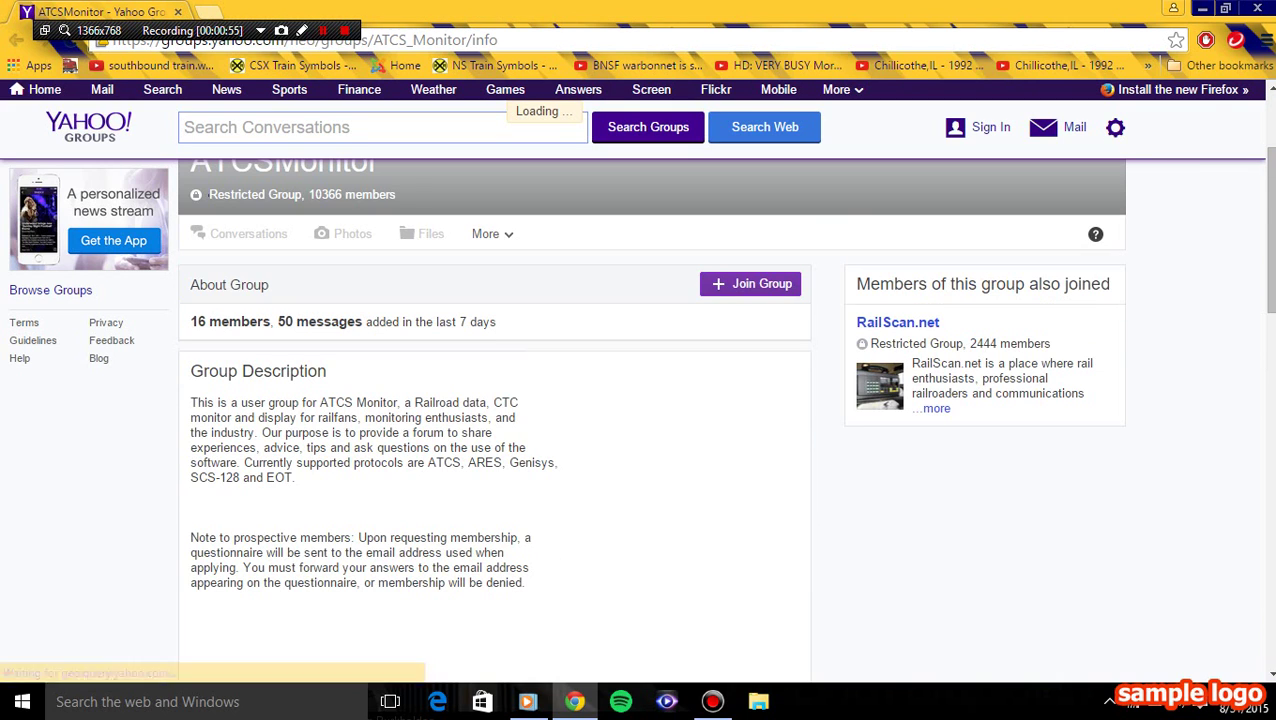
scroll(640, 420, "up", 2)
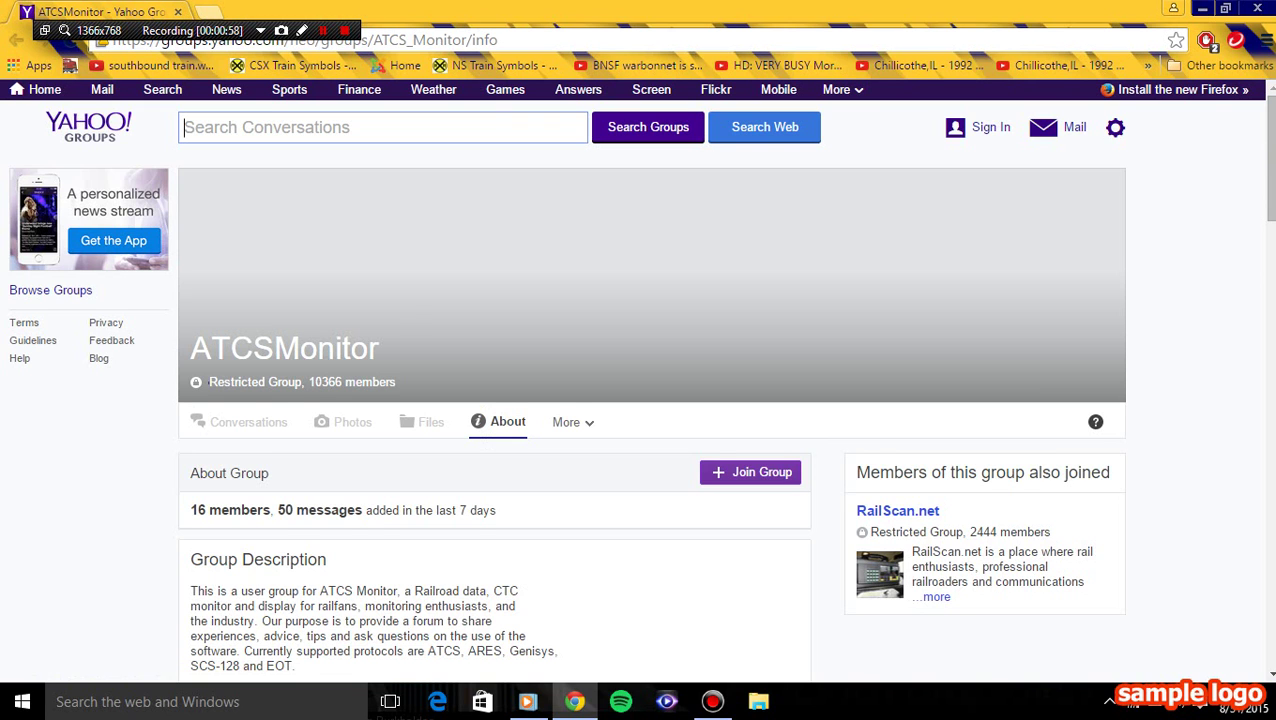
scroll(640, 420, "down", 8)
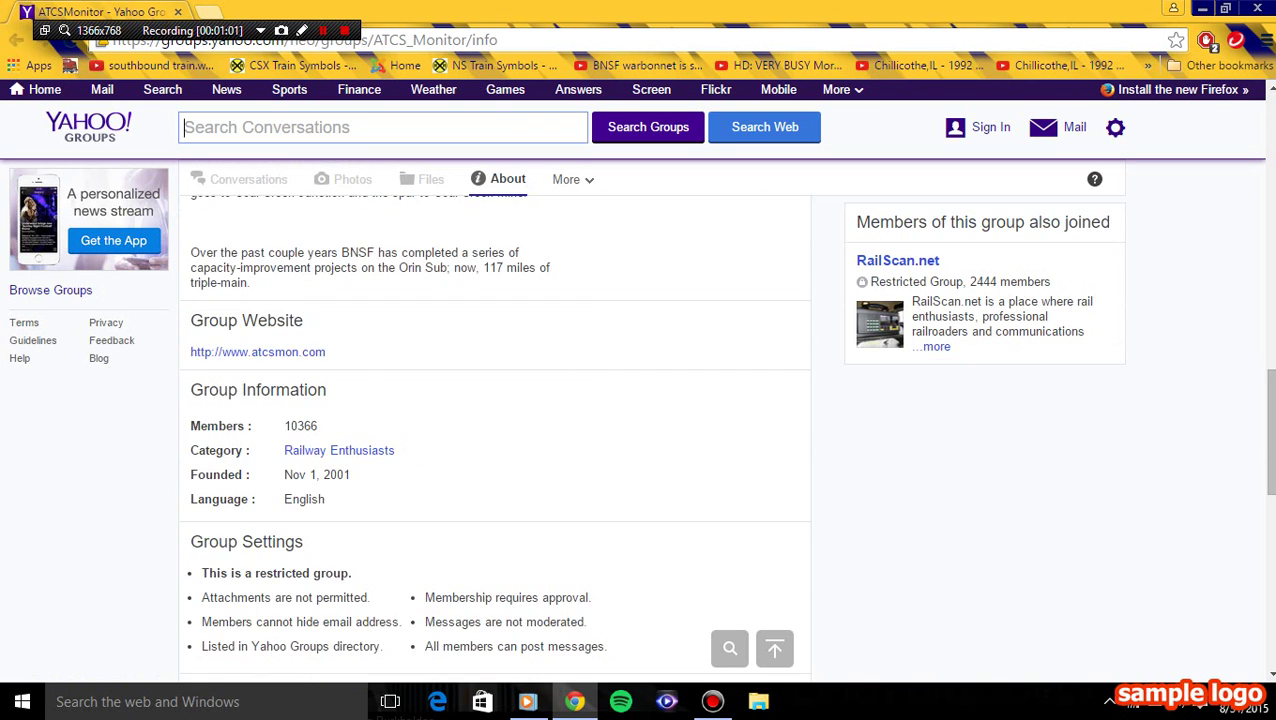
scroll(640, 420, "down", 7)
scroll(640, 420, "up", 5)
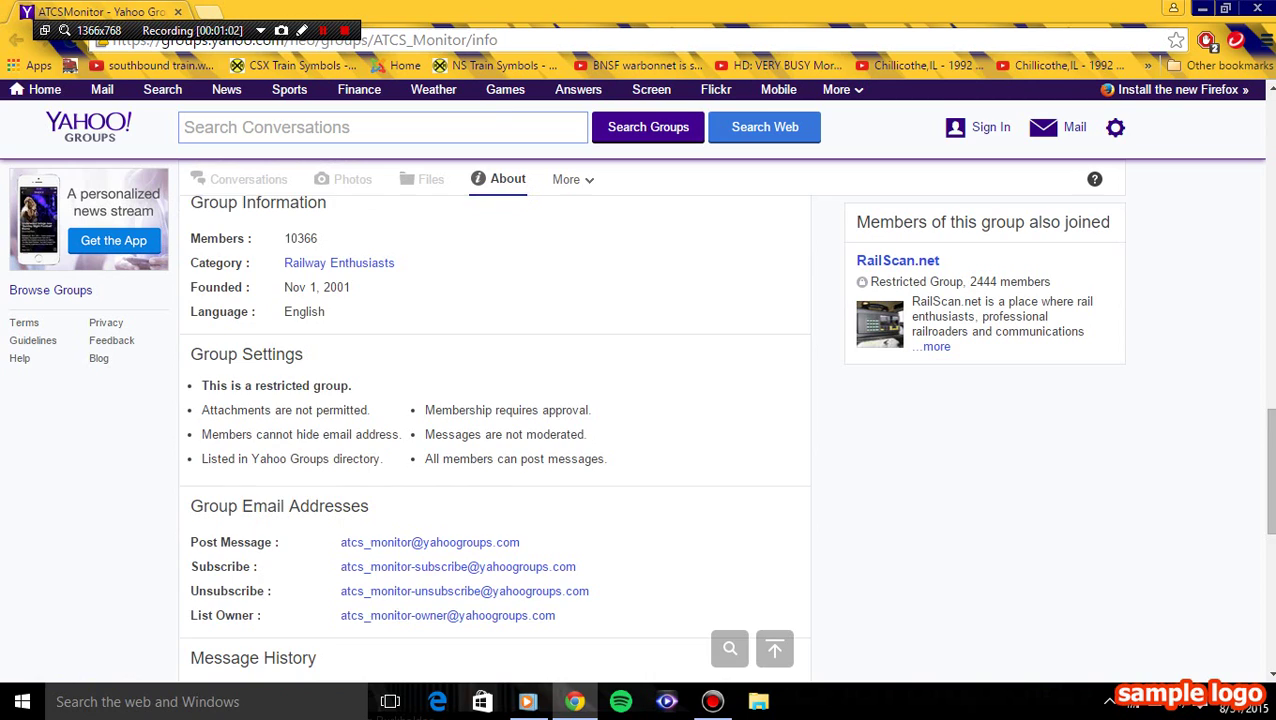
scroll(338, 375, "down", 6)
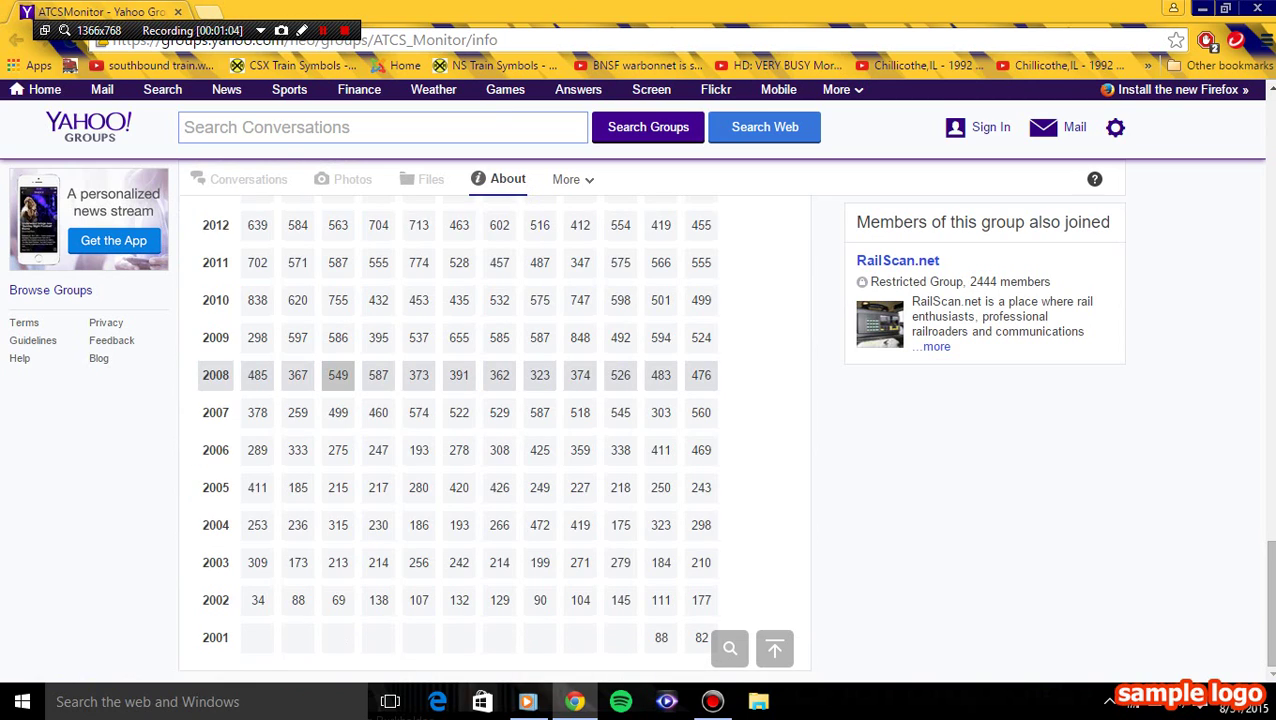
scroll(338, 375, "up", 10)
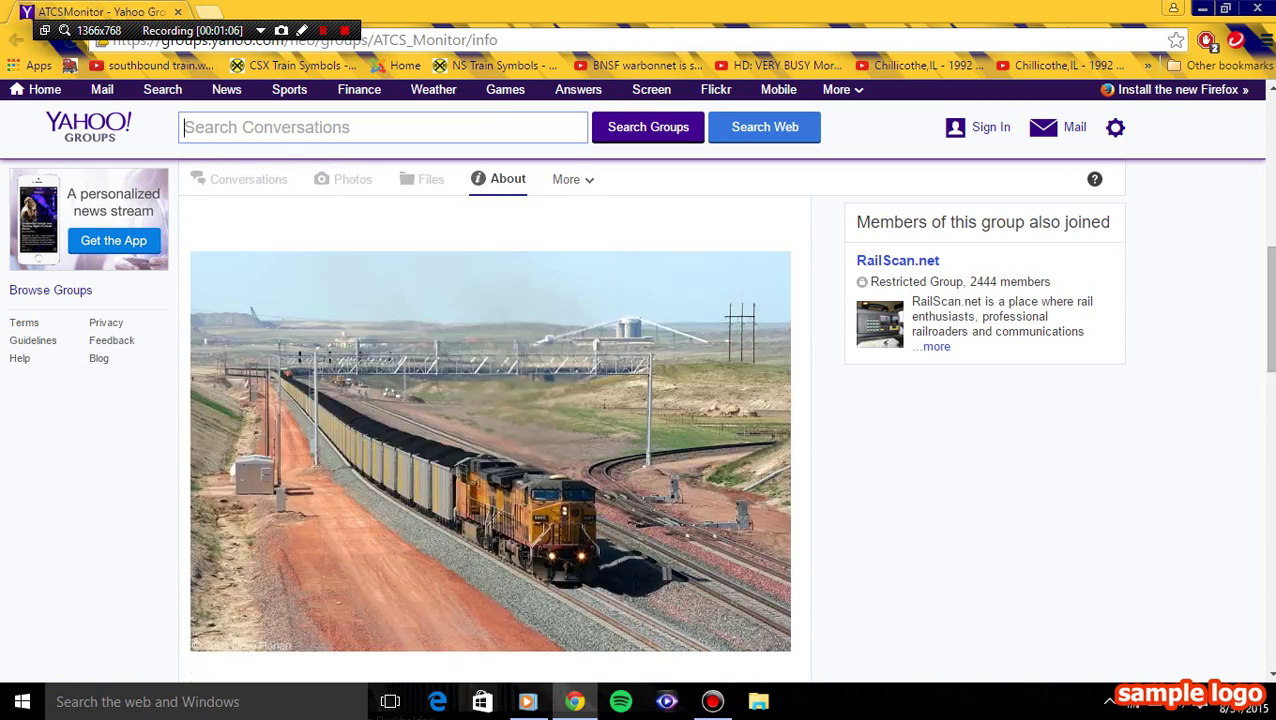
scroll(338, 375, "up", 3)
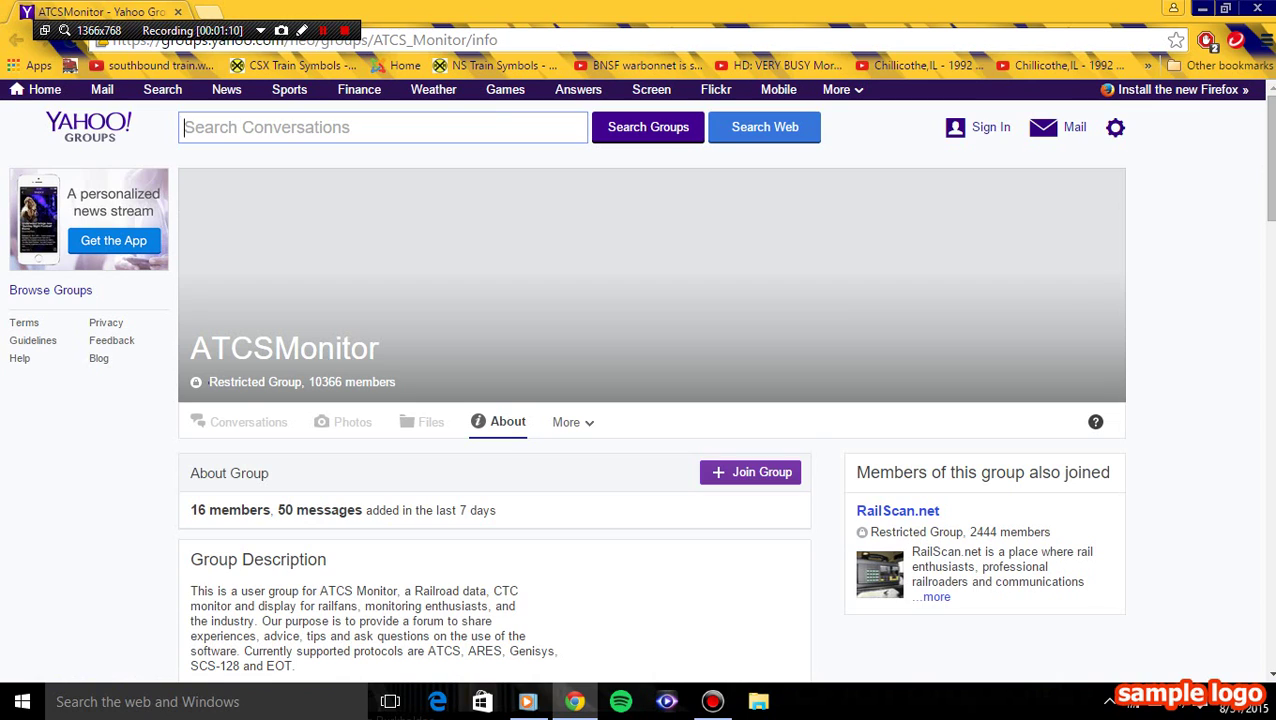
- Sign in to Yahoo with the account e-mail address and password
left_click(990, 127)
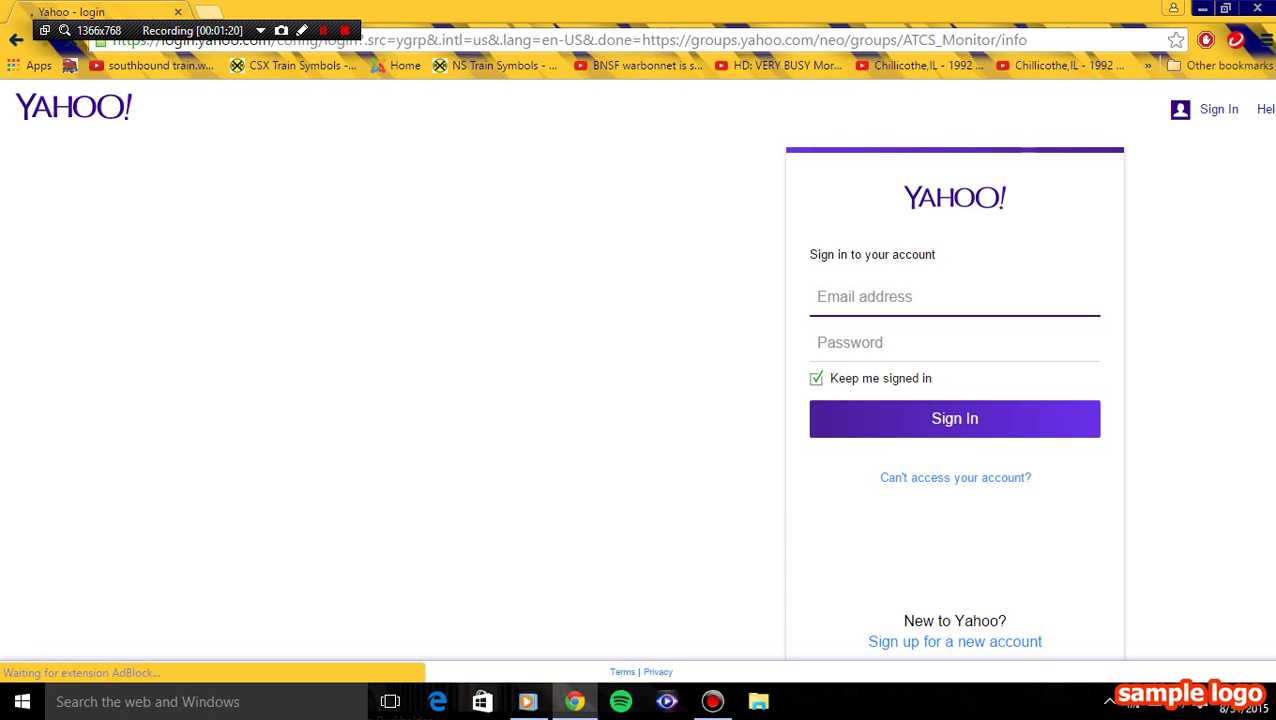
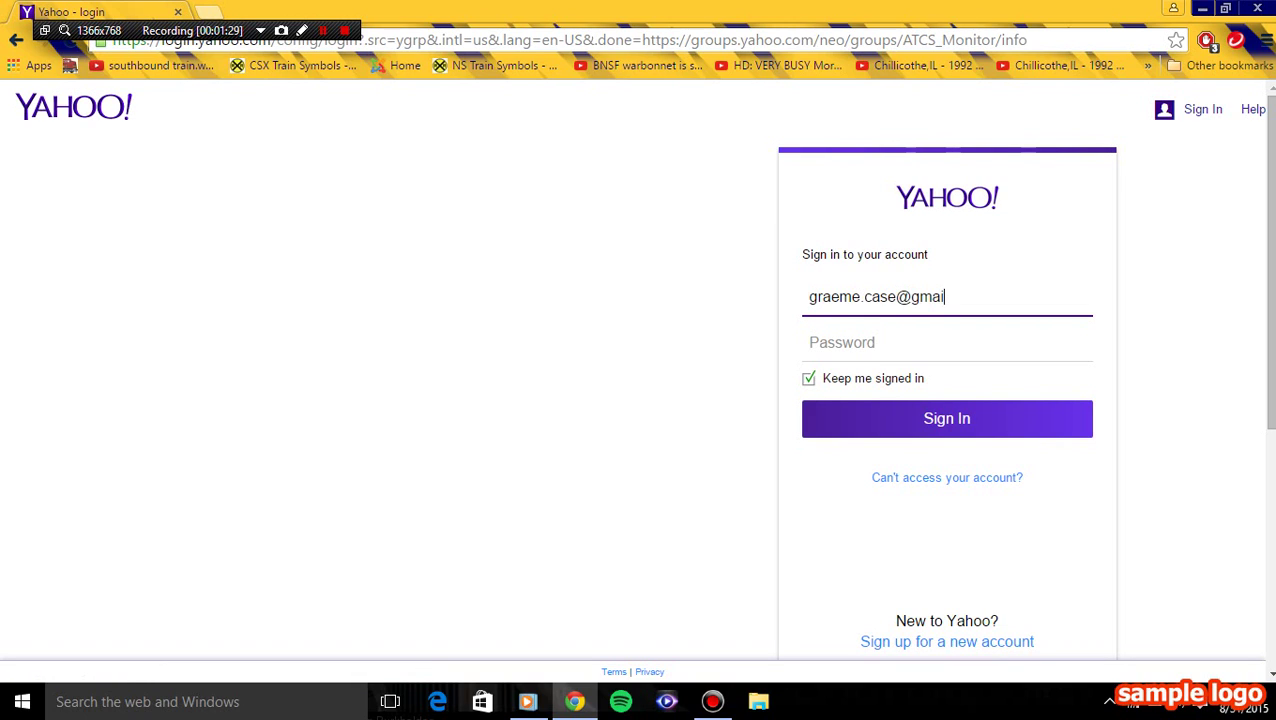
key("Tab")
type("********")
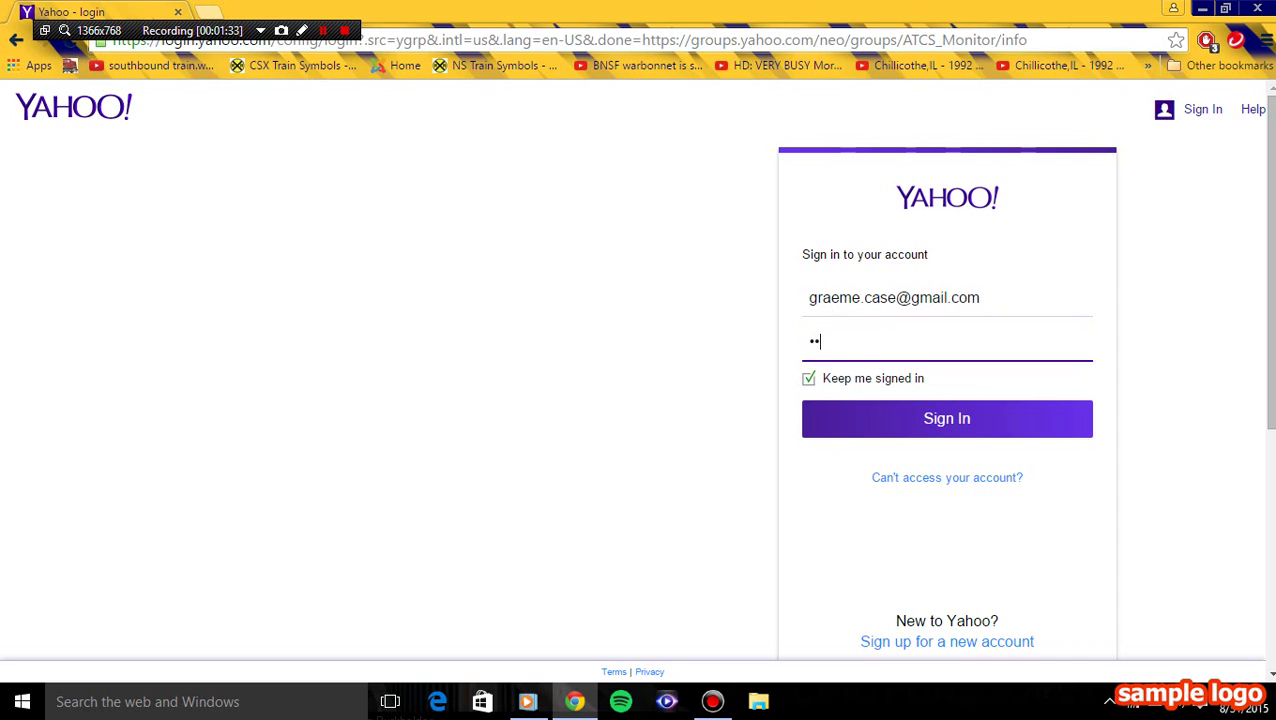
key("Return")
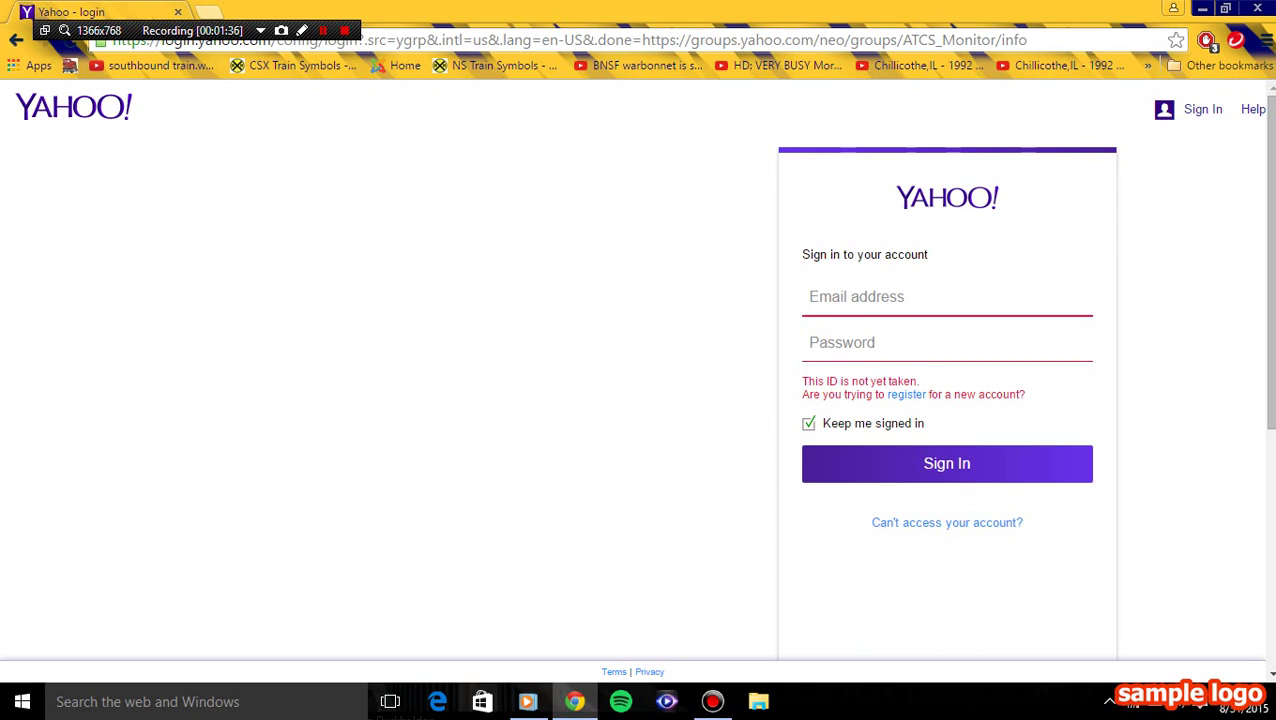
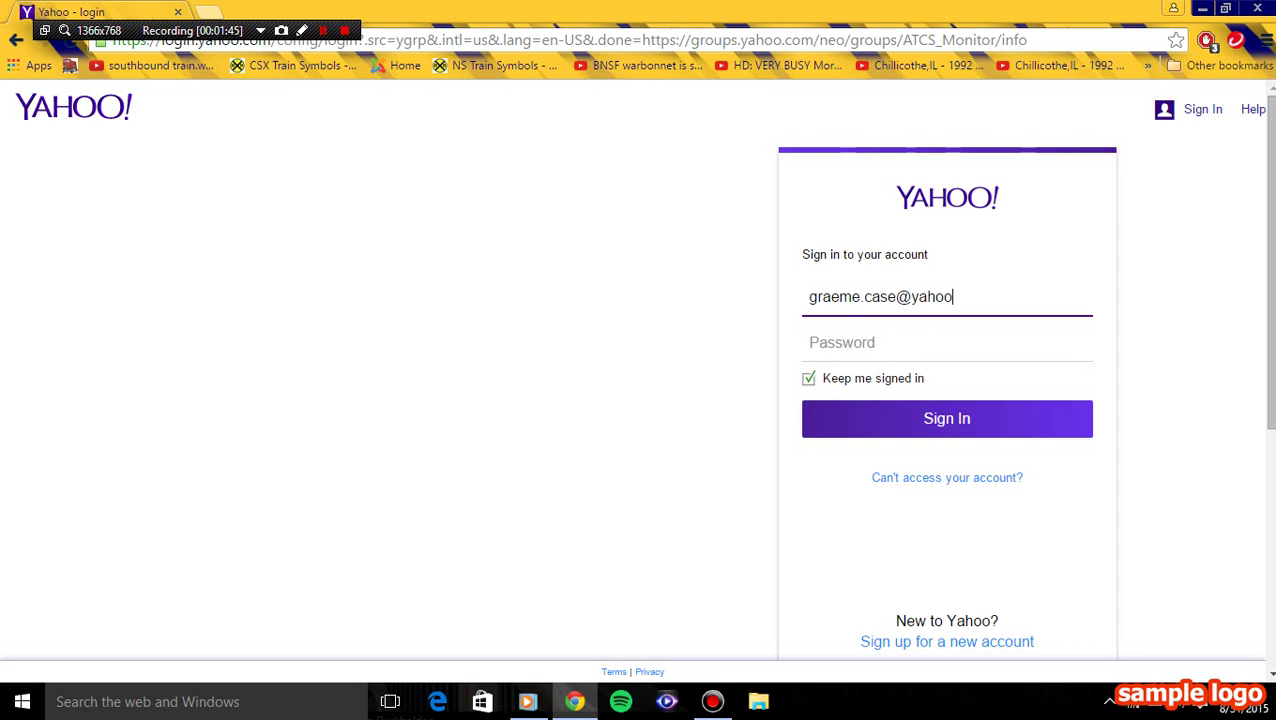
- After the login error, retry sign-in with the corrected Yahoo e-mail and password
key("Tab")
type("•••••")
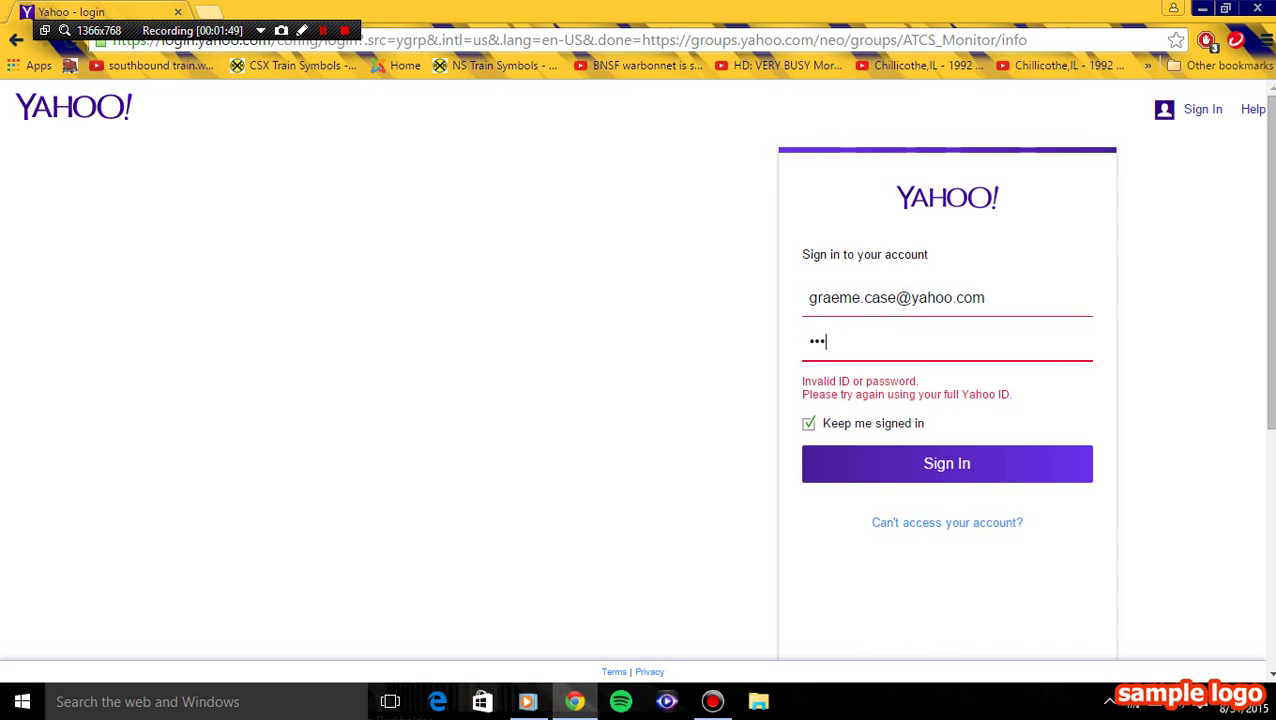
type("•••")
key("Return")
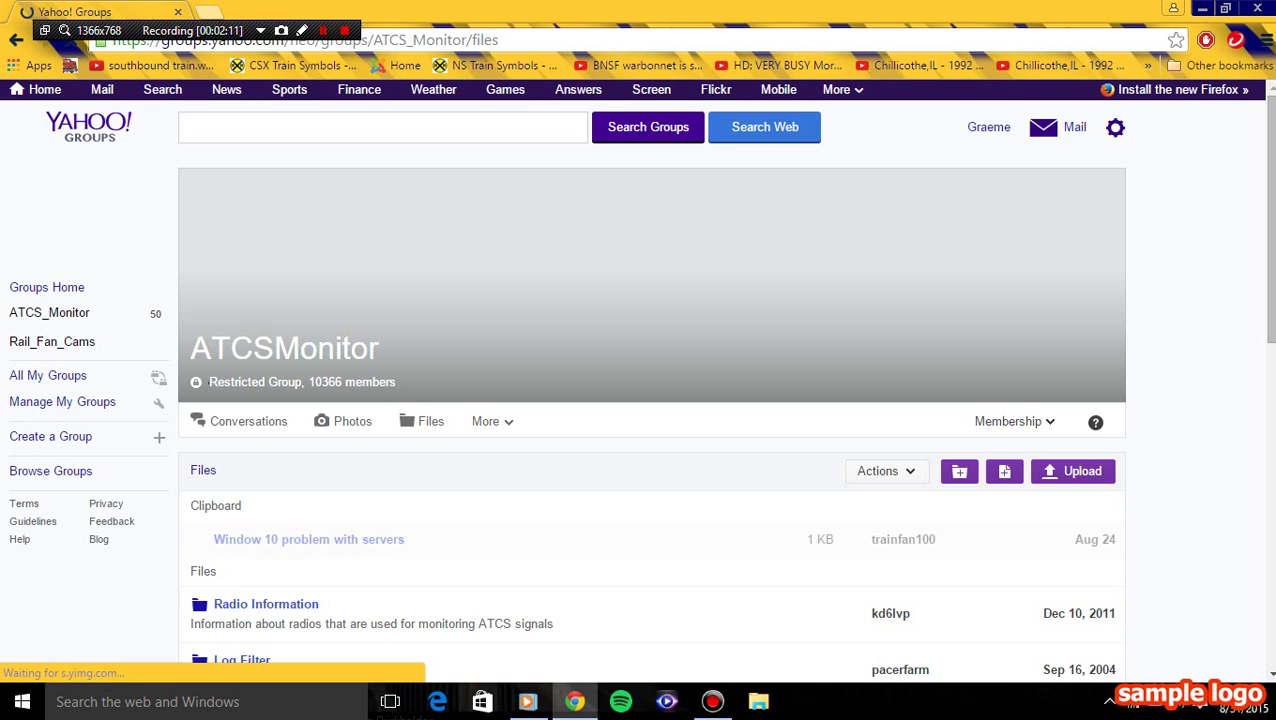
- Scroll the group's Files list and open the Application folder
scroll(650, 420, "down", 6)
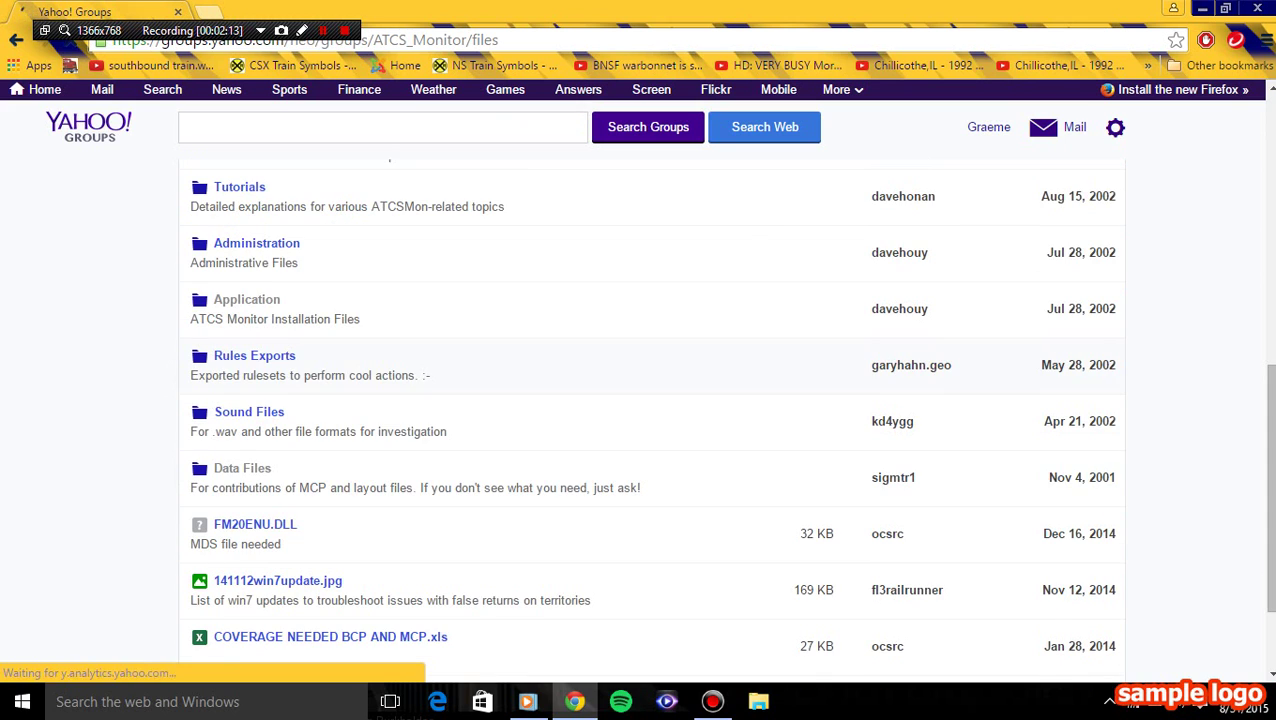
scroll(650, 420, "down", 1)
scroll(650, 420, "up", 1)
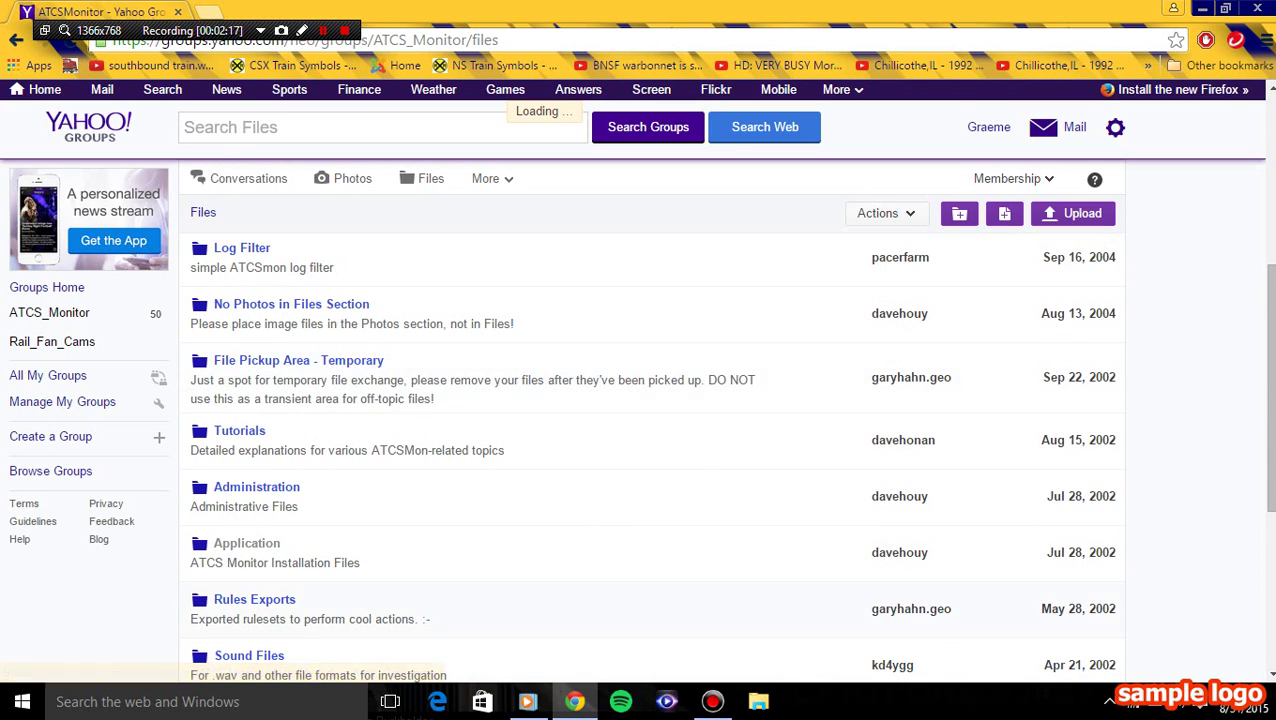
scroll(650, 420, "down", 1)
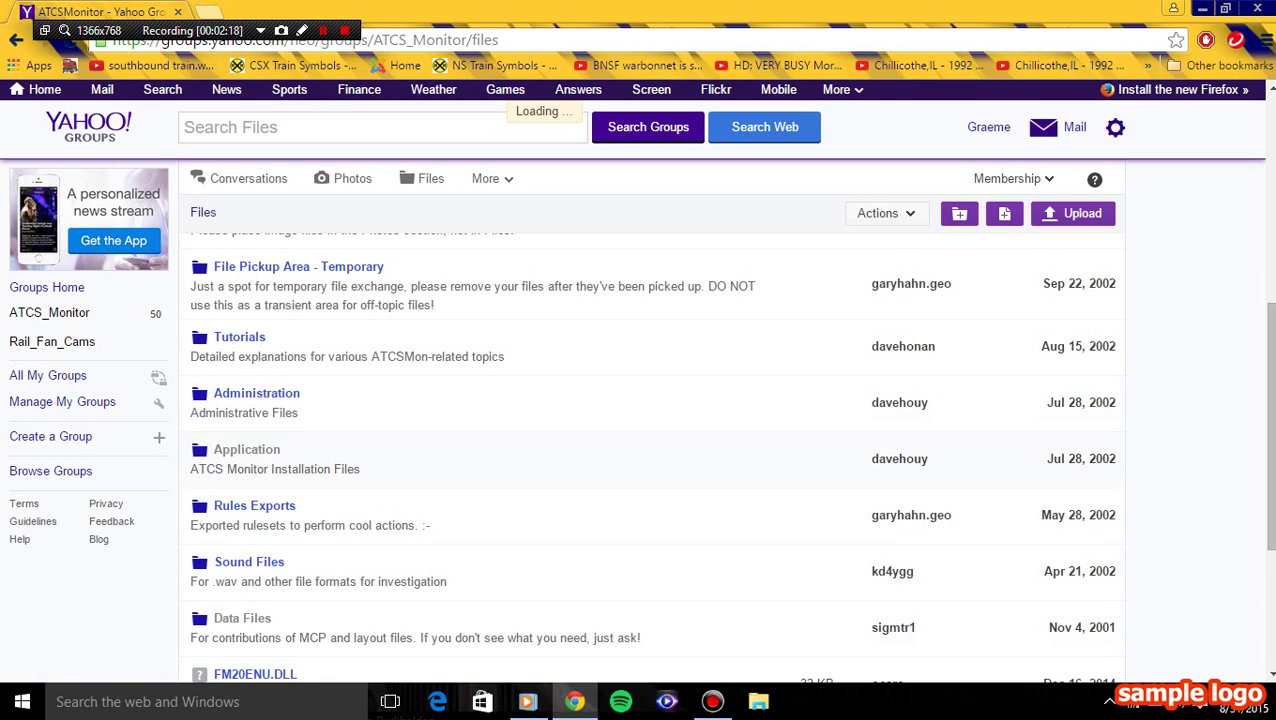
left_click(247, 449)
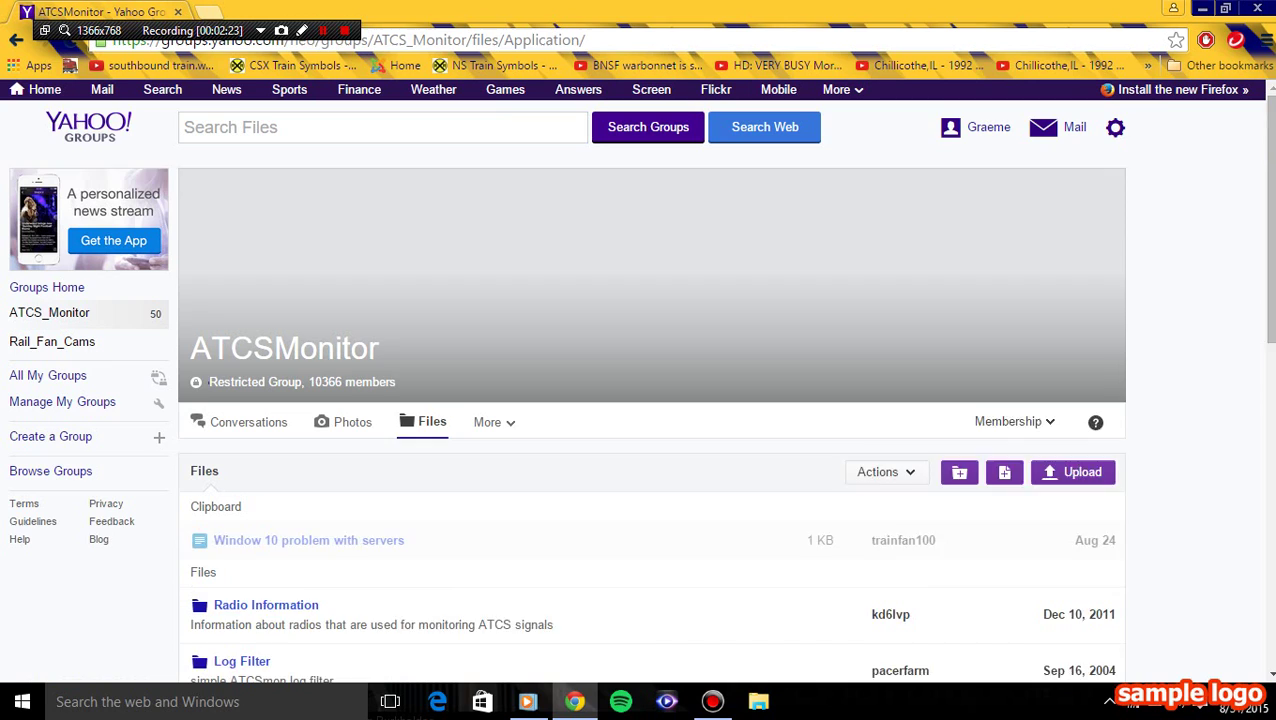
scroll(650, 420, "down", 1)
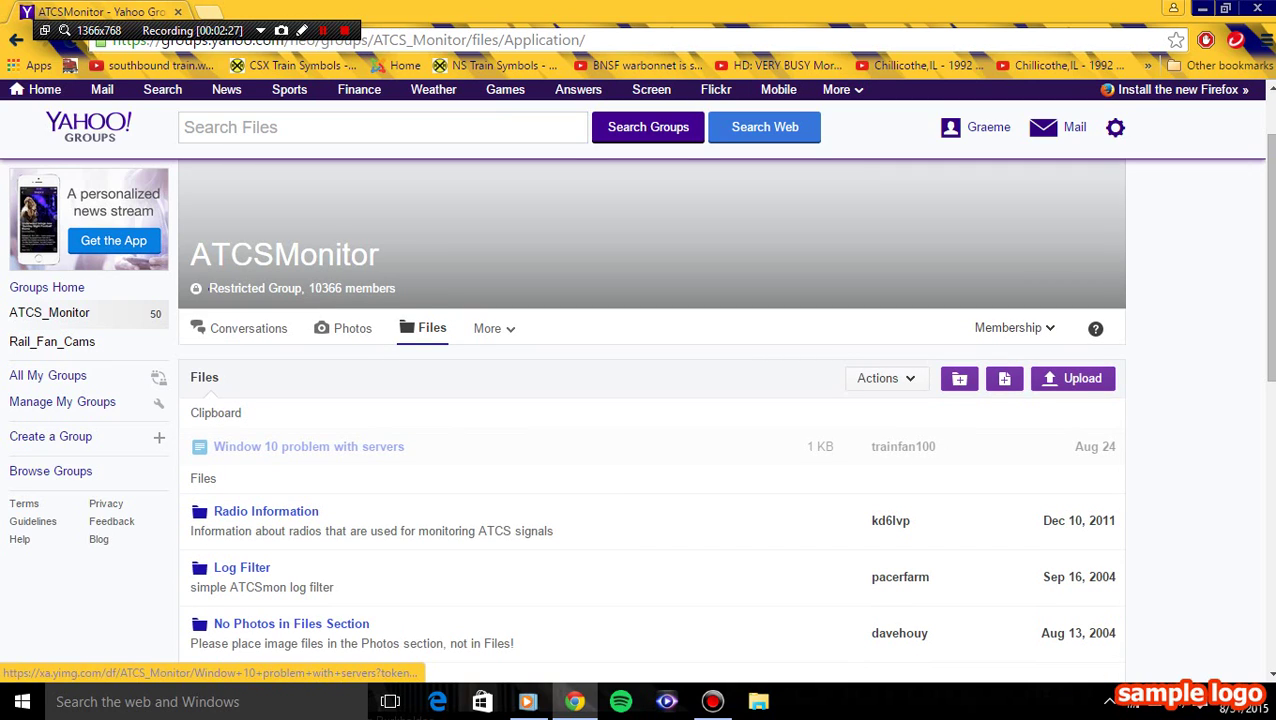
scroll(308, 446, "down", 5)
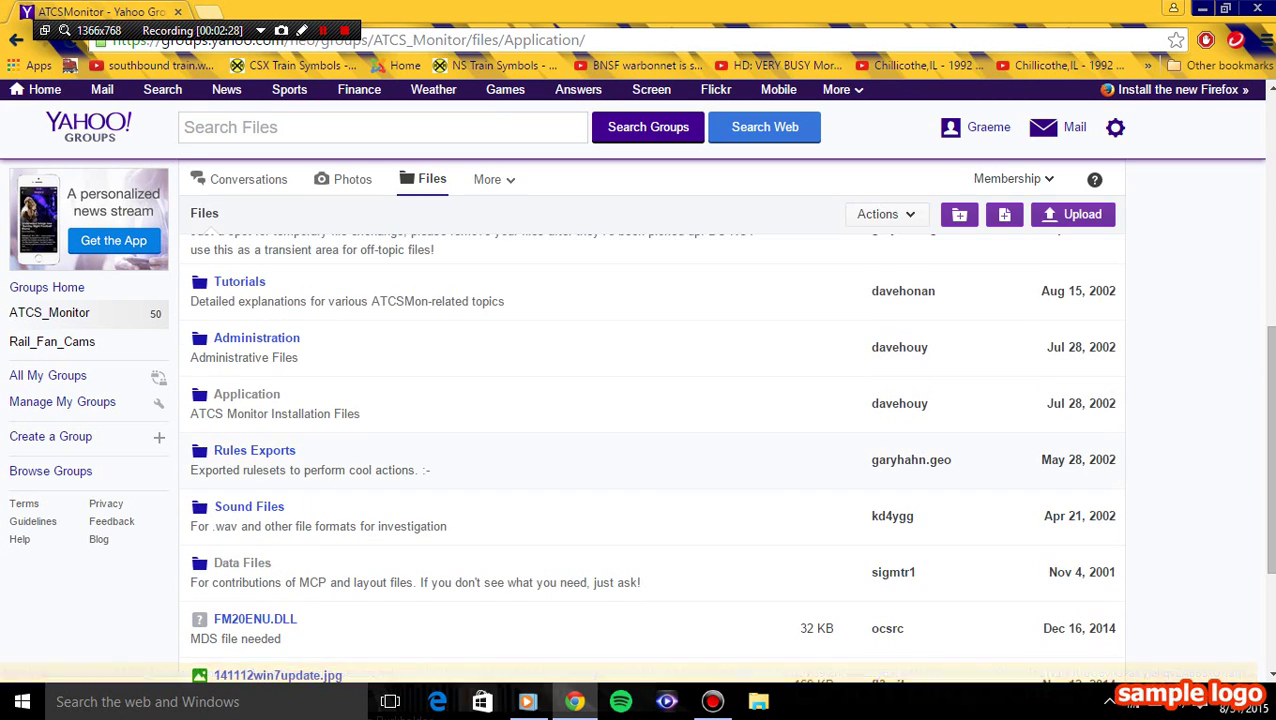
scroll(650, 450, "up", 2)
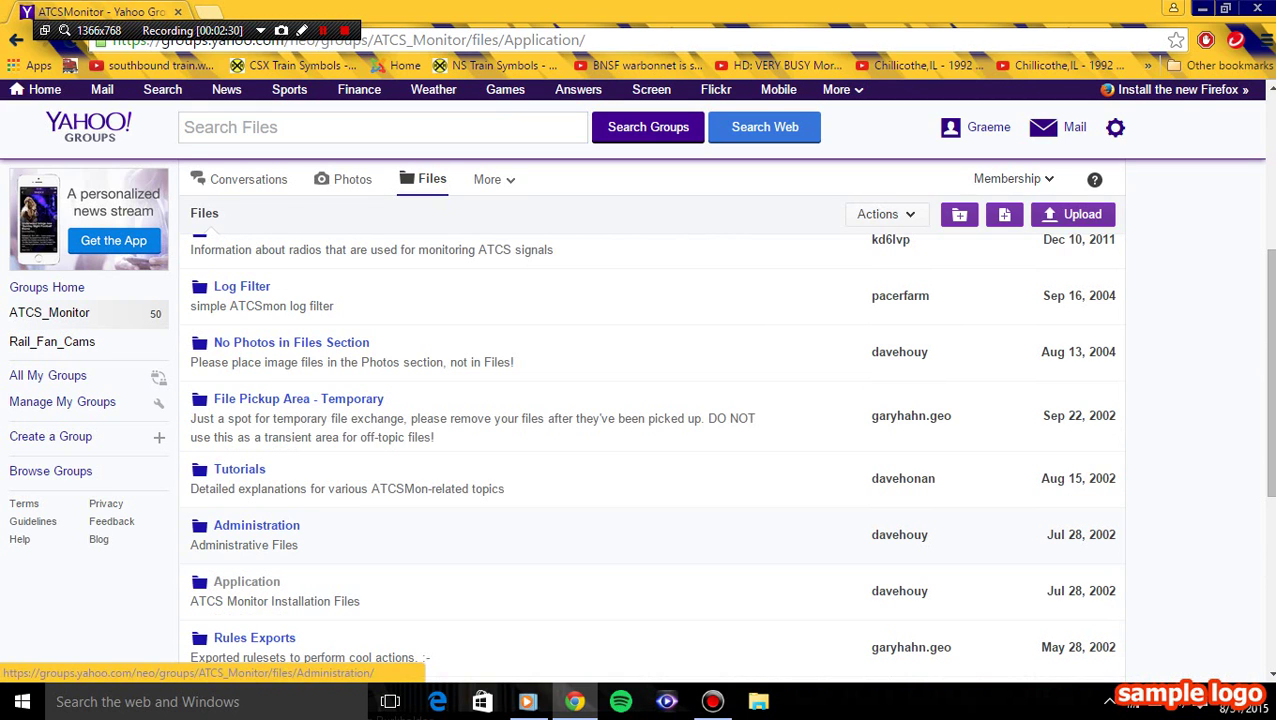
left_click(246, 581)
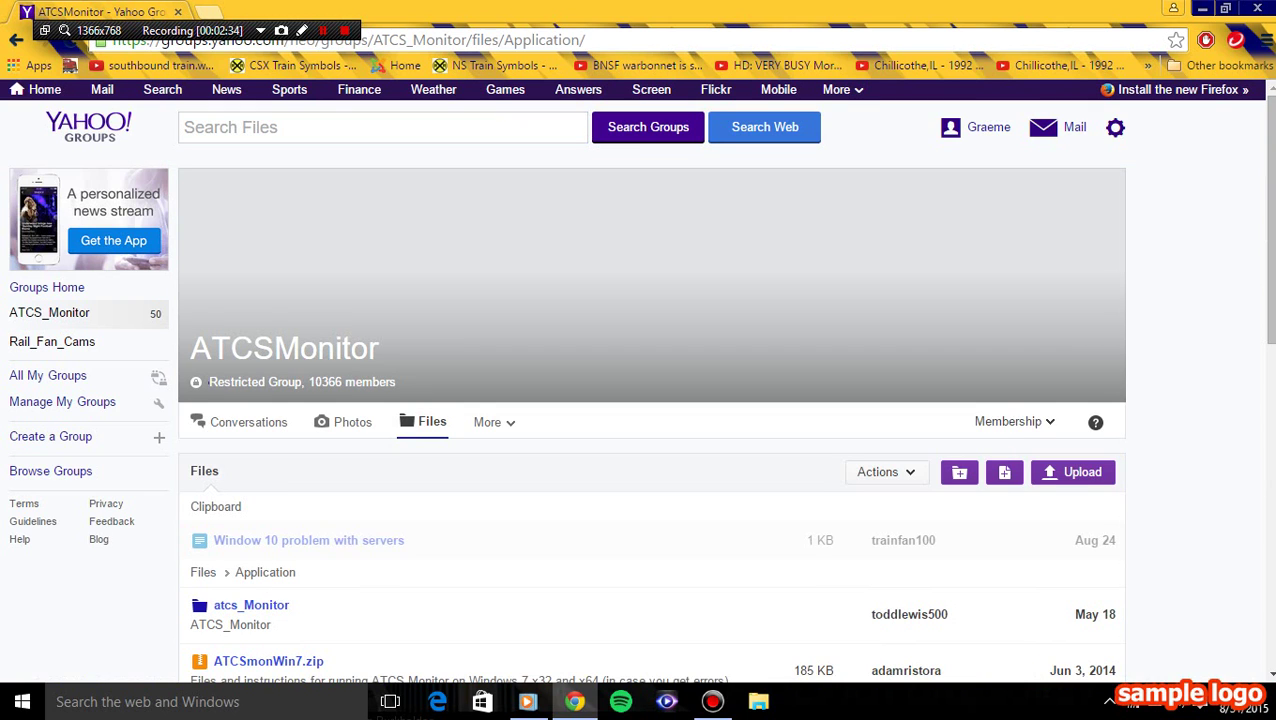
scroll(650, 450, "down", 6)
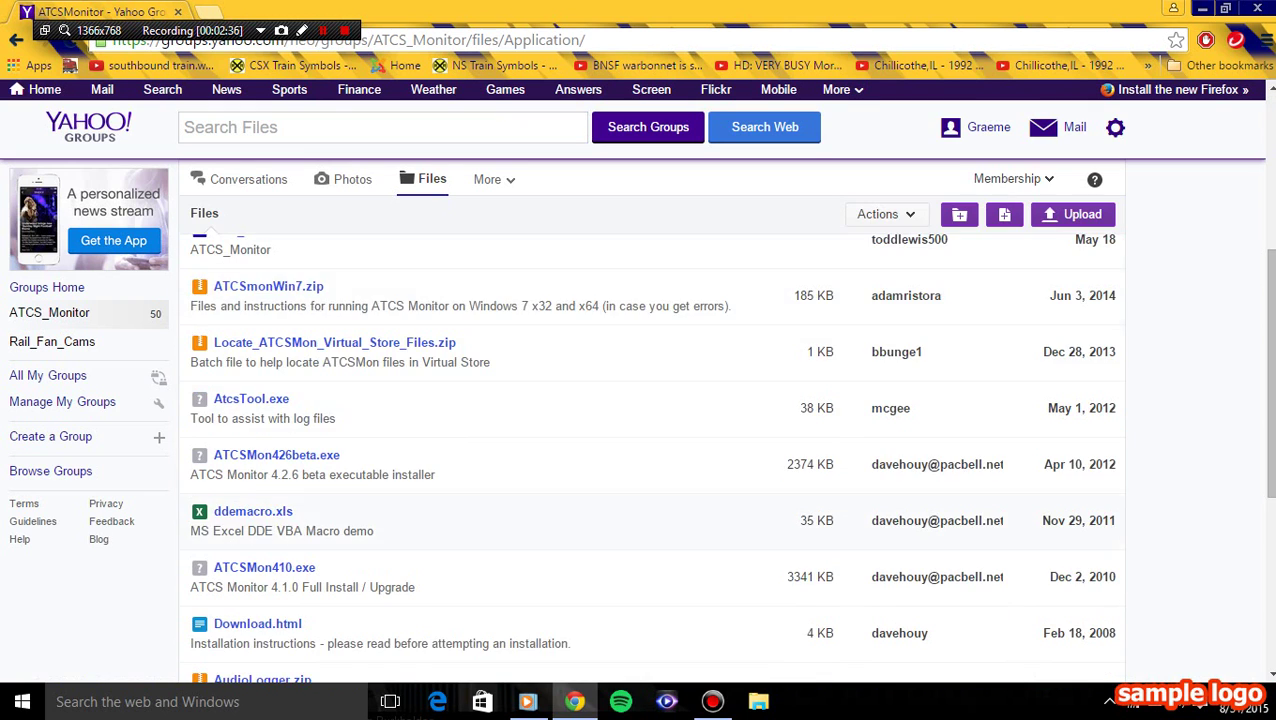
scroll(650, 450, "up", 2)
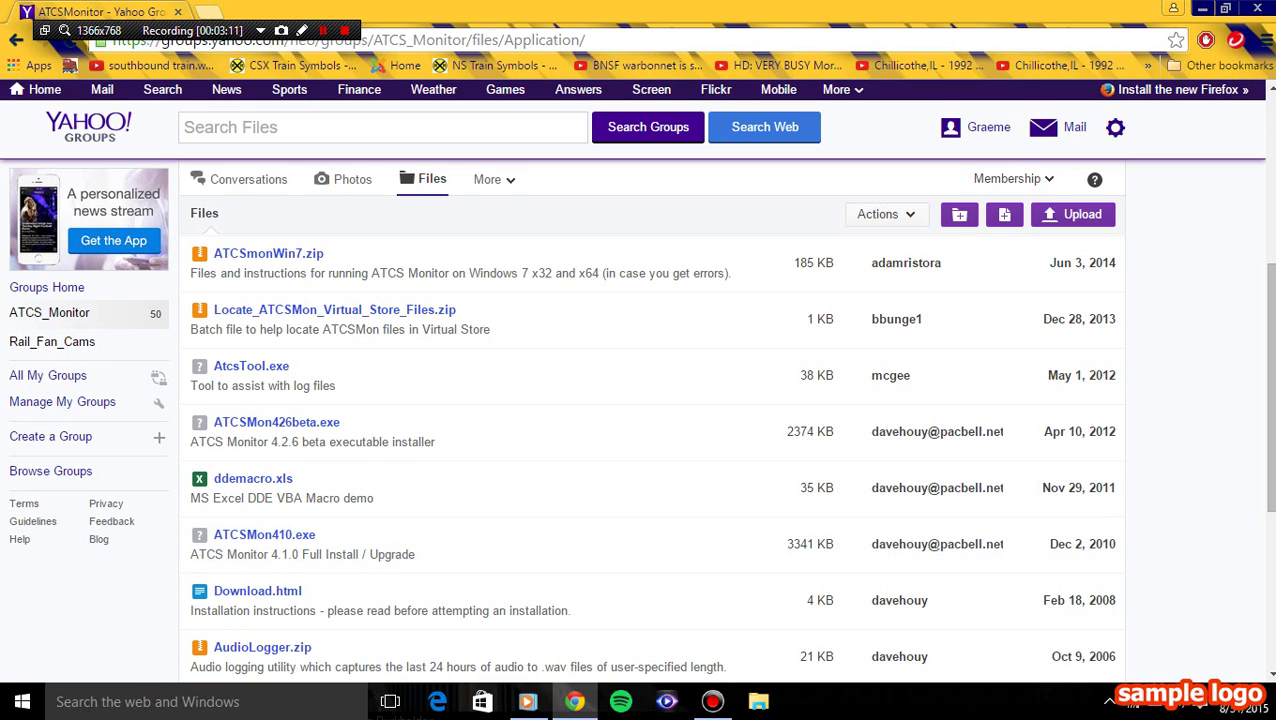
left_click(494, 179)
left_click(494, 179)
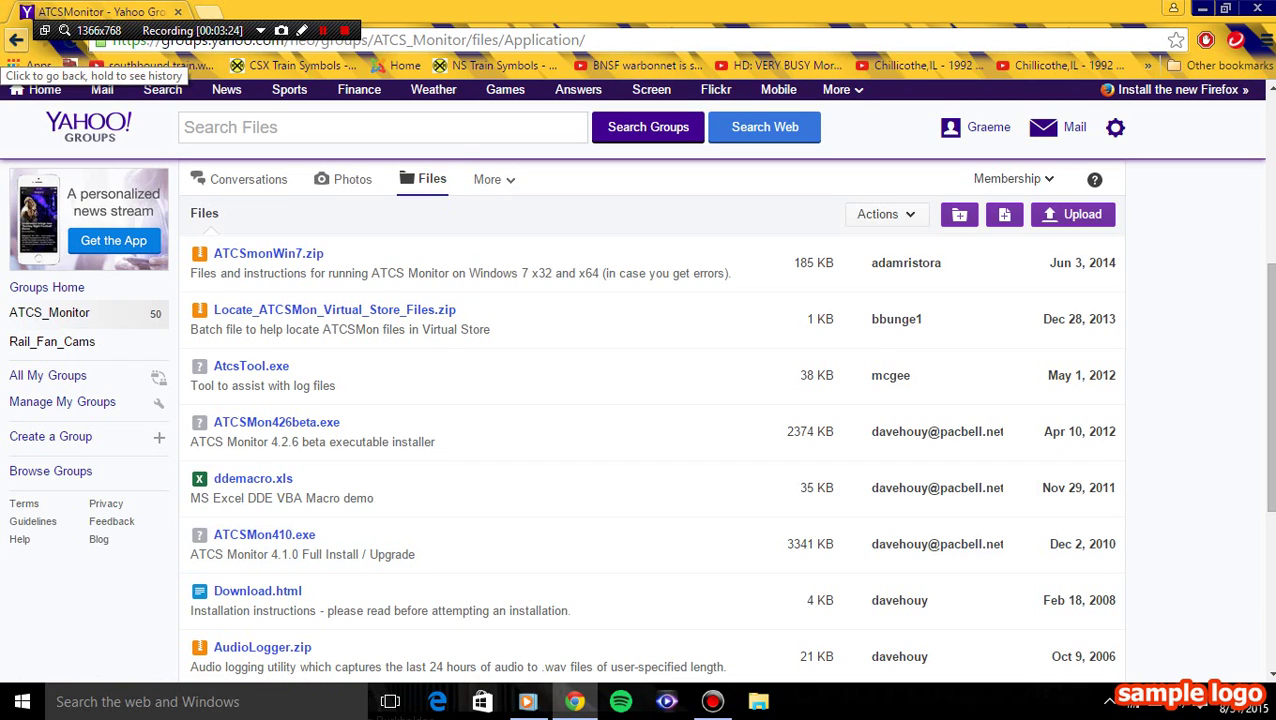
- Return to the group's main Files listing and open the Data Files folder
left_click(16, 40)
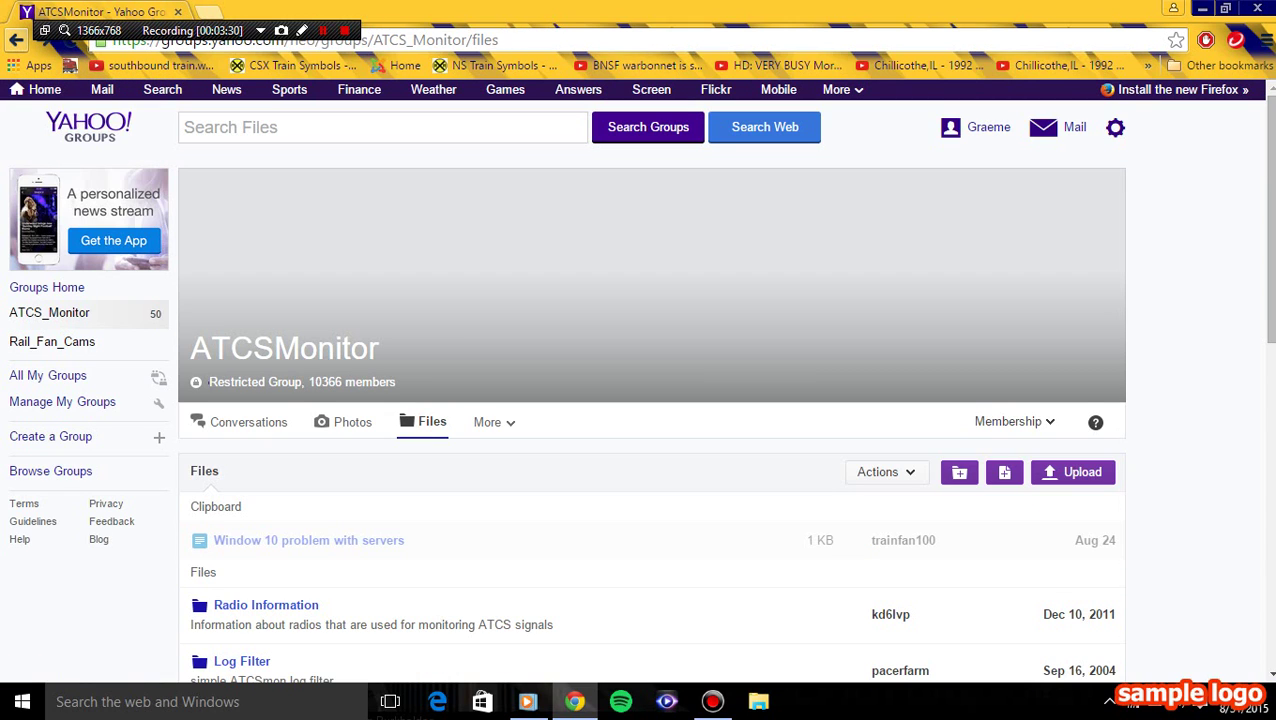
scroll(650, 420, "down", 6)
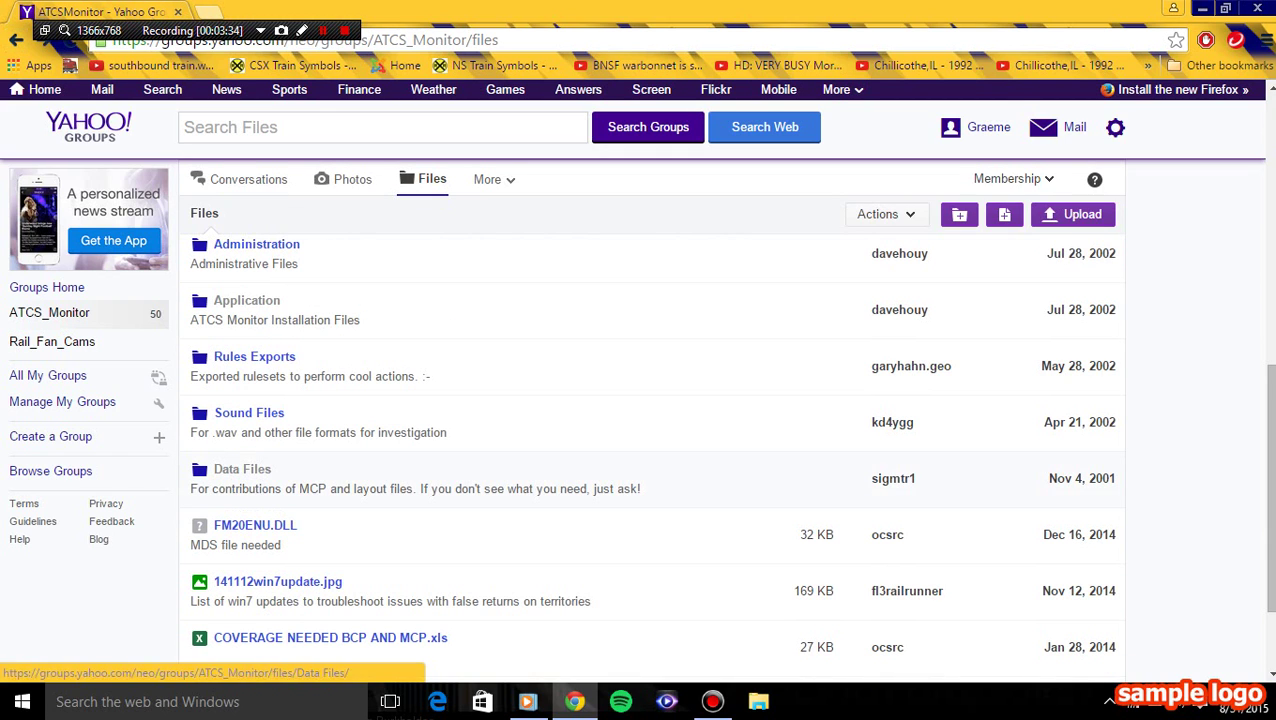
left_click(242, 469)
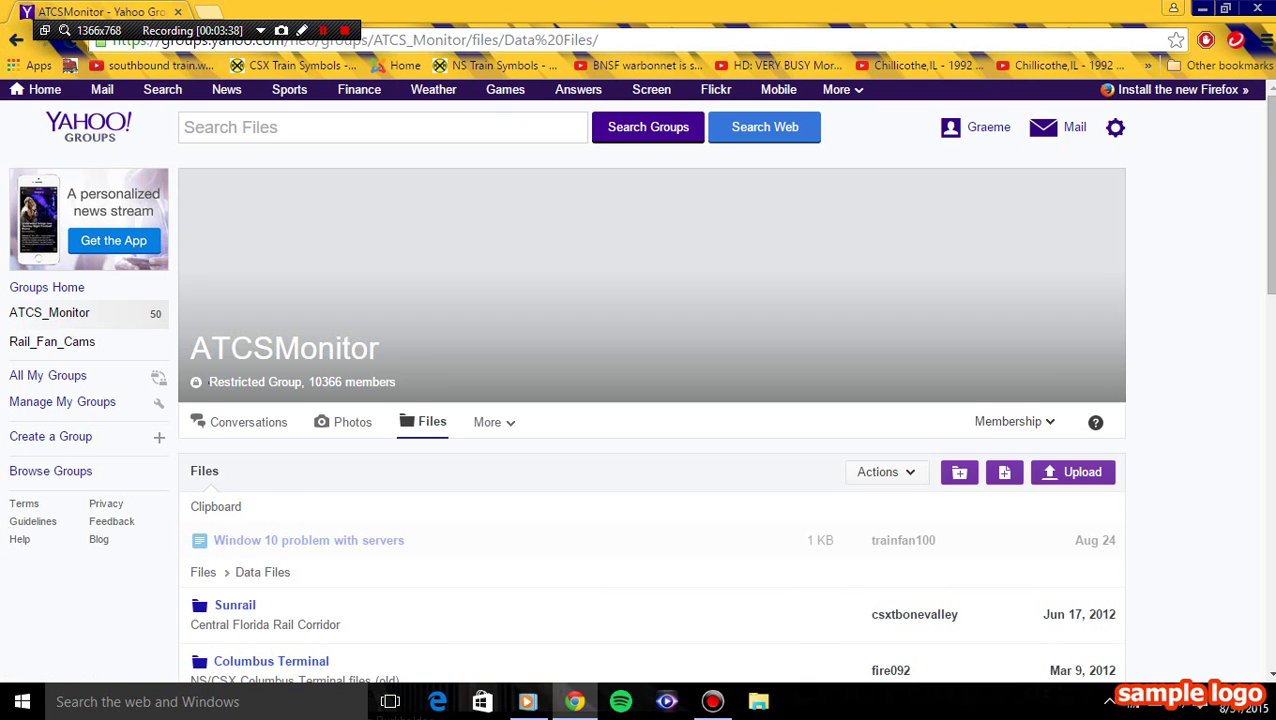
scroll(650, 420, "down", 2)
scroll(650, 450, "down", 2)
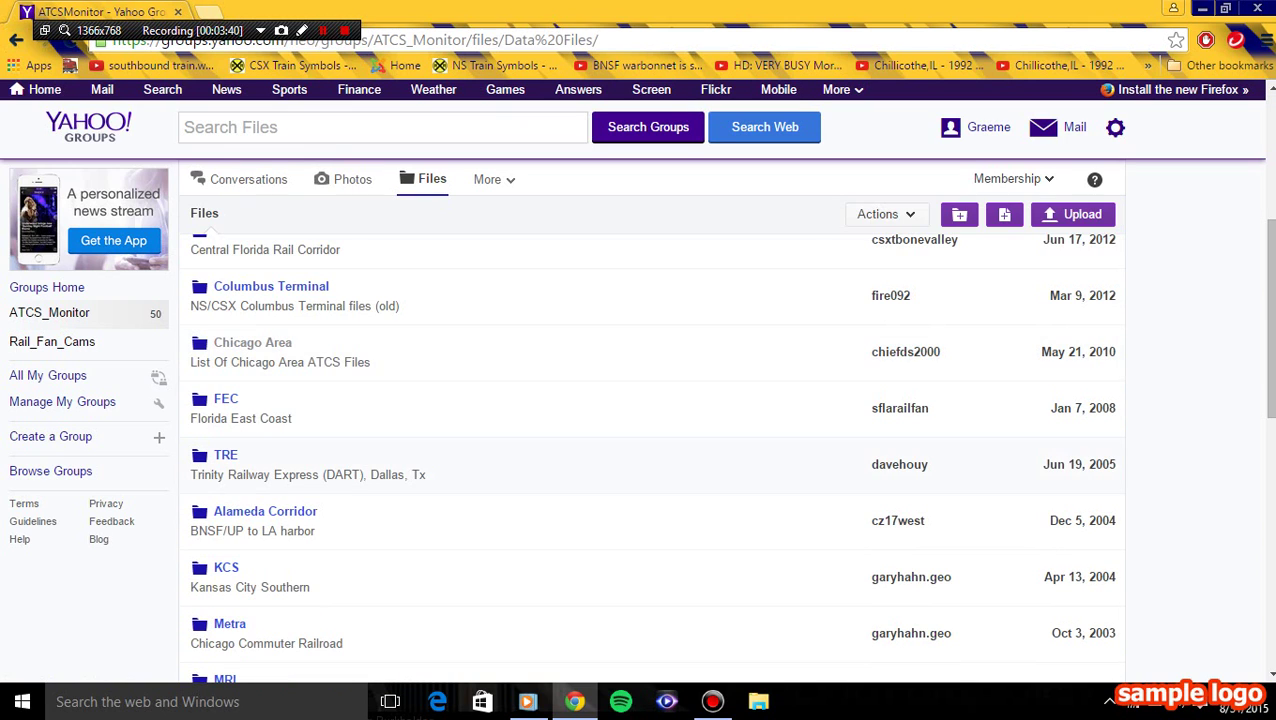
scroll(650, 450, "down", 7)
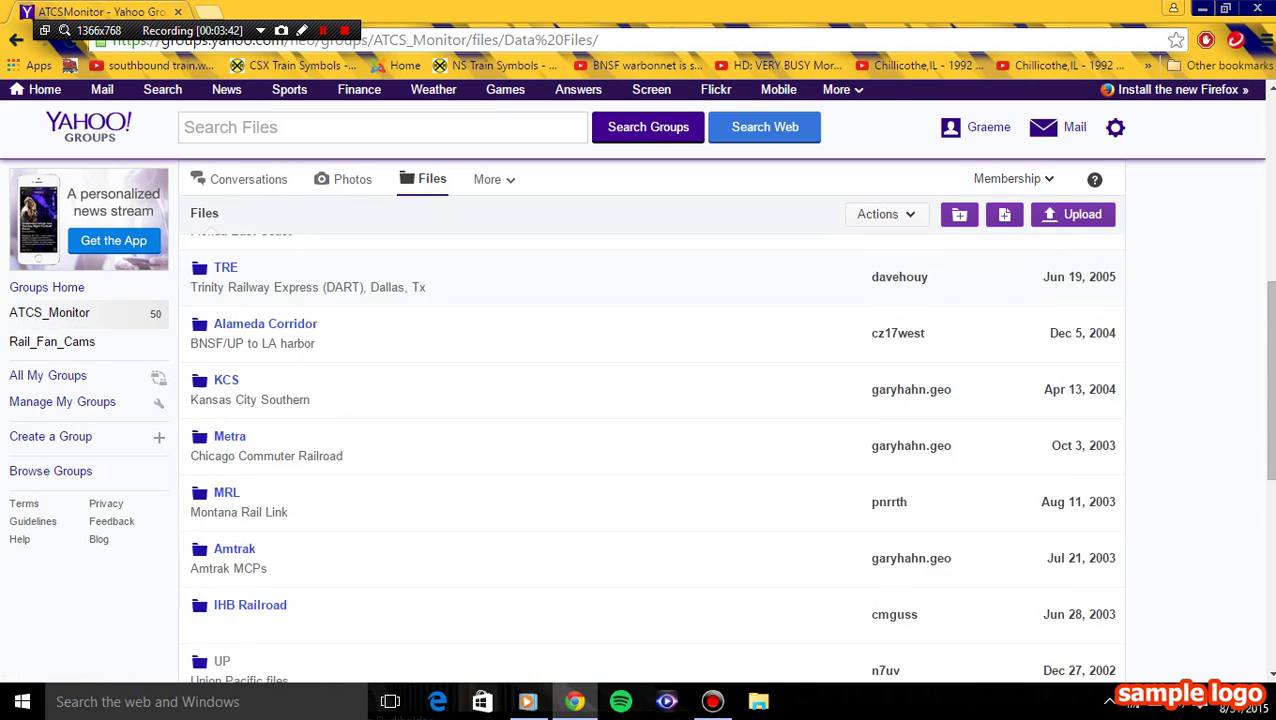
scroll(650, 450, "down", 1)
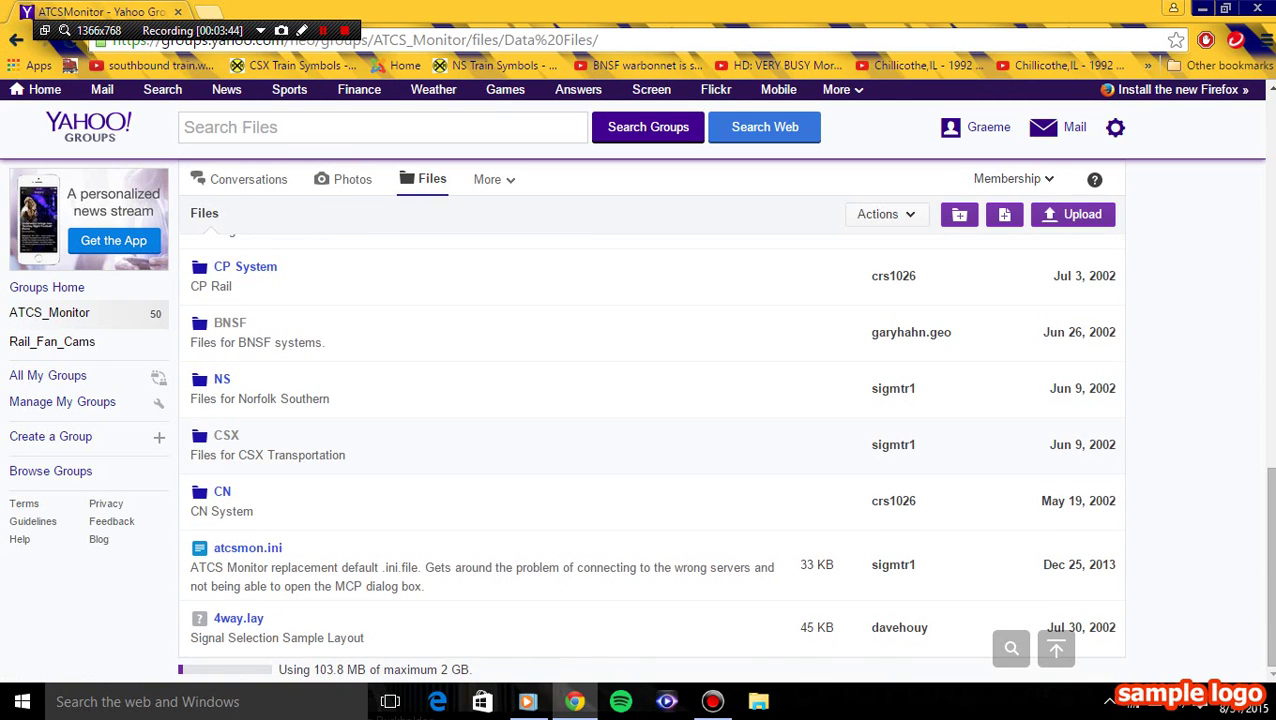
scroll(650, 450, "up", 3)
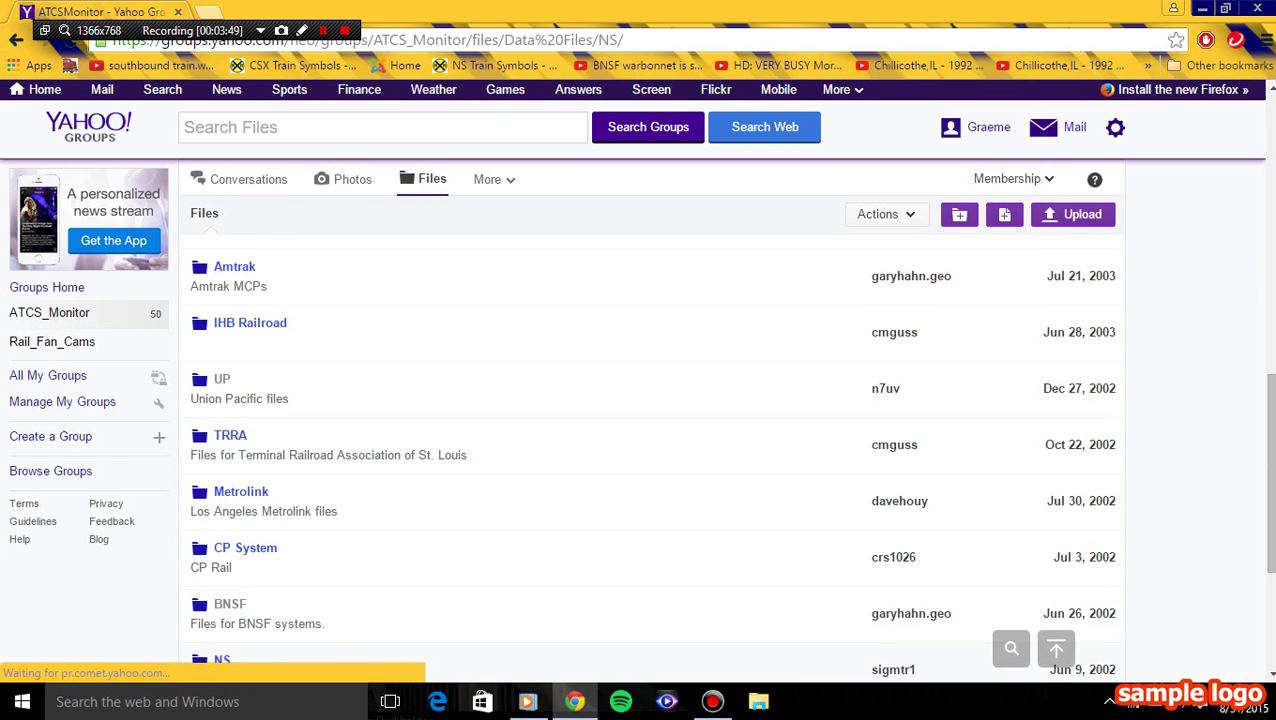
- Open the NS folder, then its Dearborn Div. subfolder
left_click(222, 660)
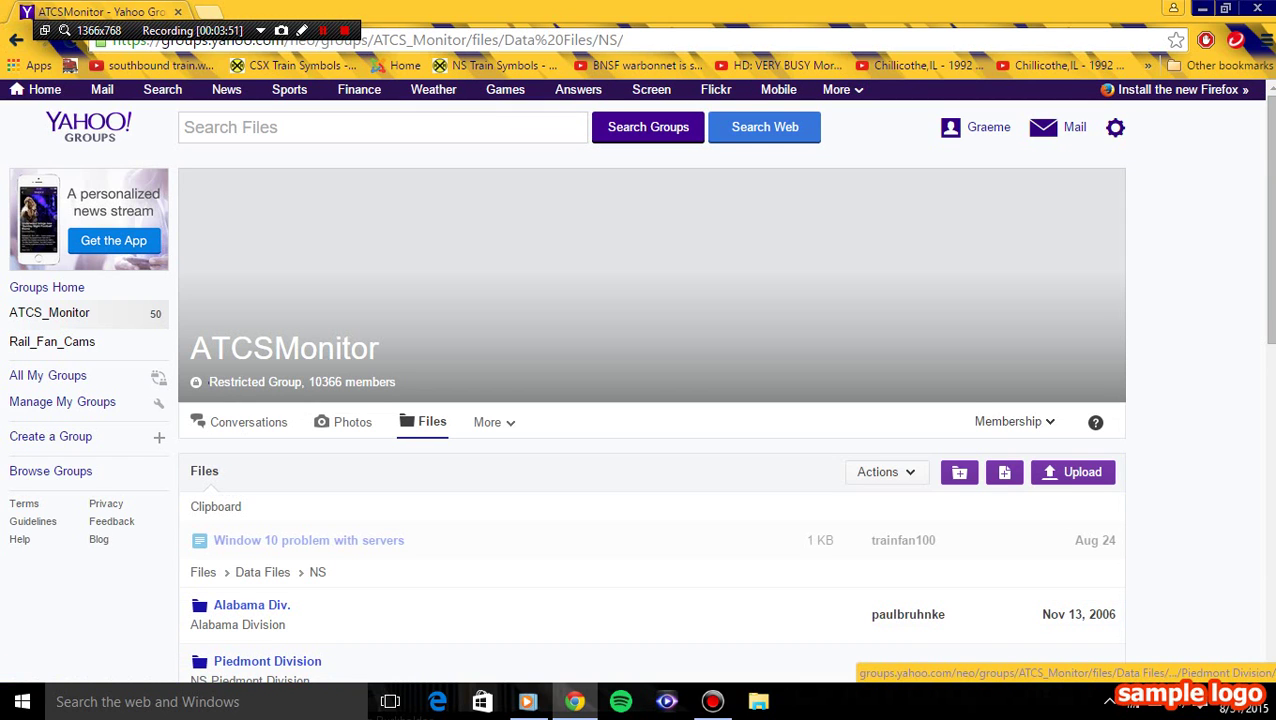
scroll(650, 450, "down", 4)
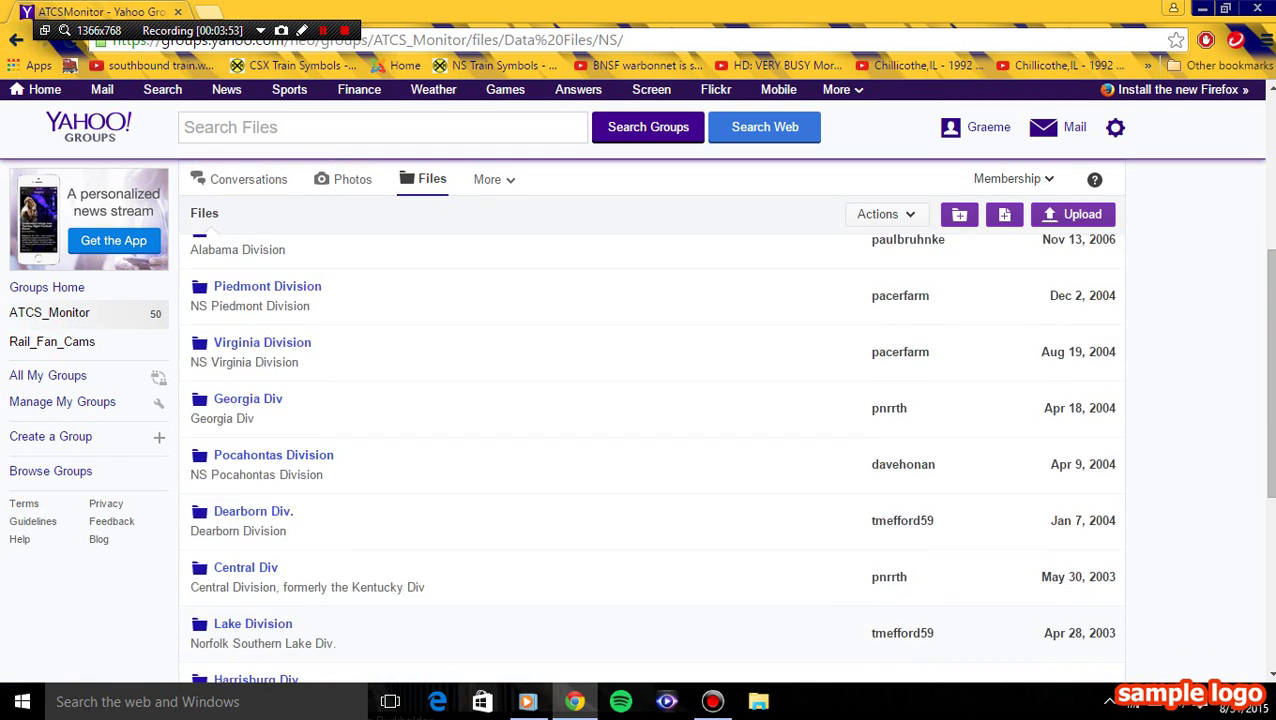
scroll(650, 450, "down", 4)
scroll(650, 450, "up", 5)
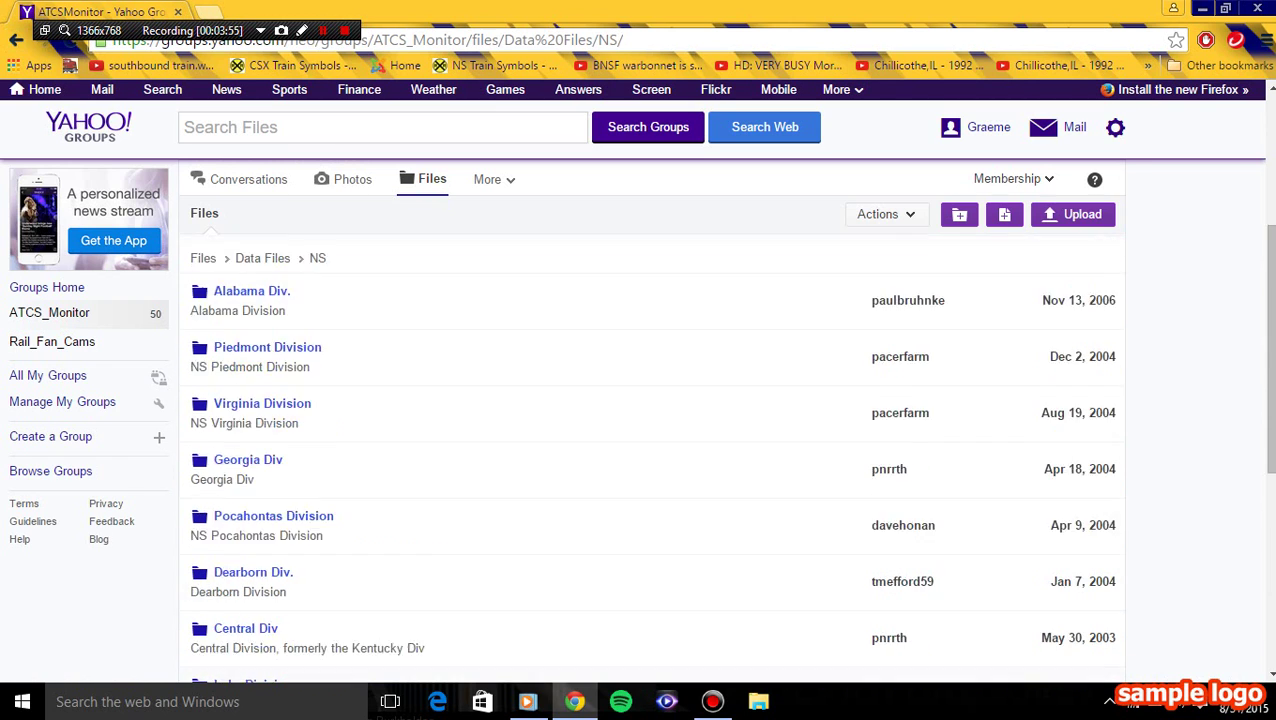
scroll(650, 450, "up", 3)
scroll(650, 450, "down", 3)
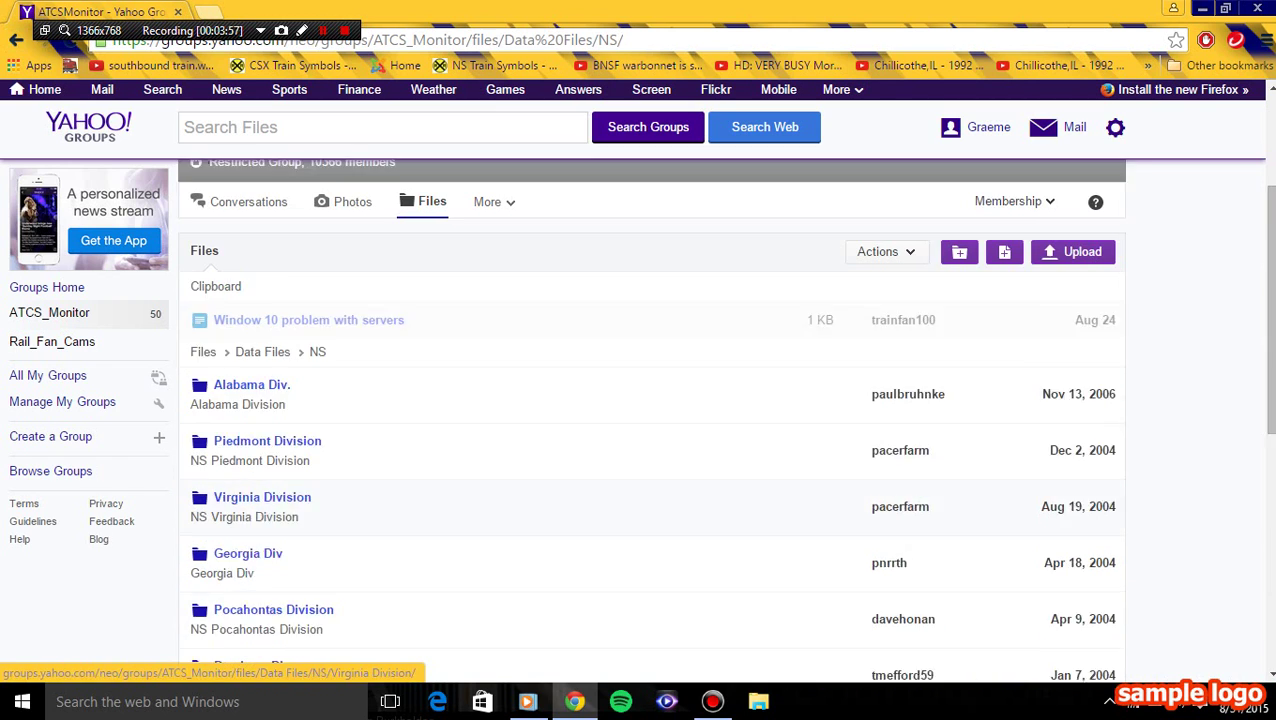
left_click(220, 572)
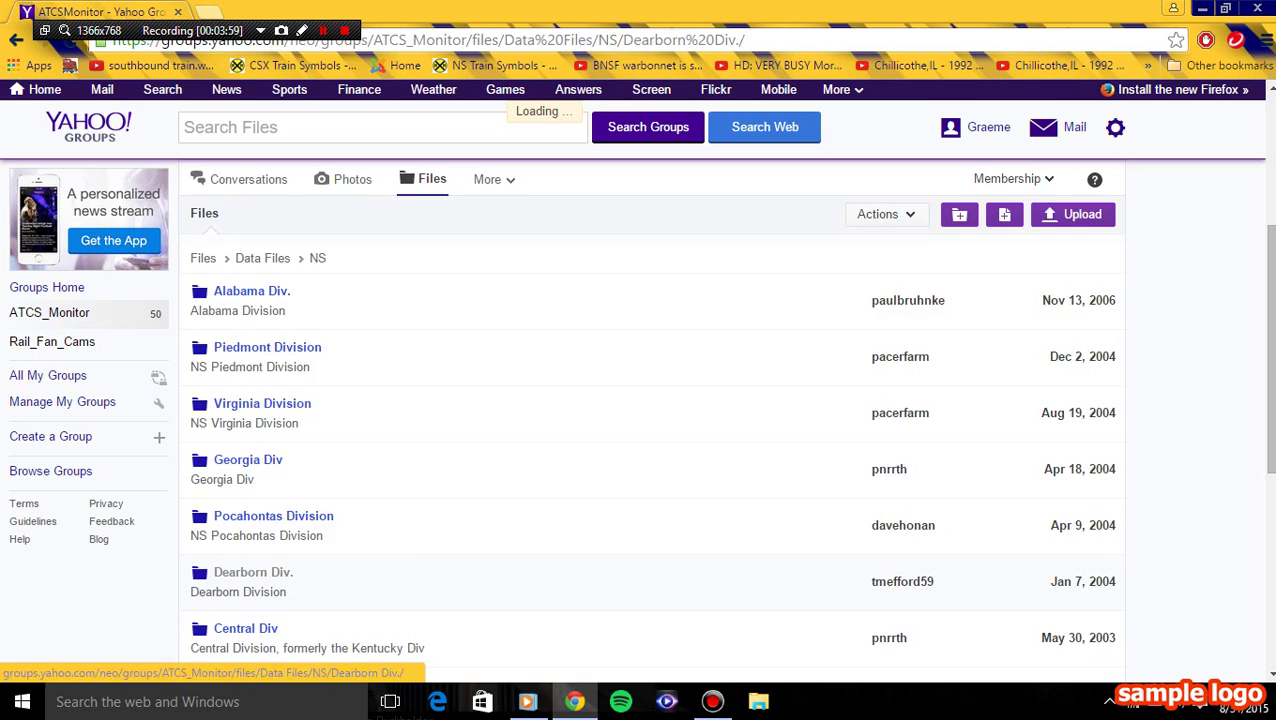
scroll(220, 570, "down", 1)
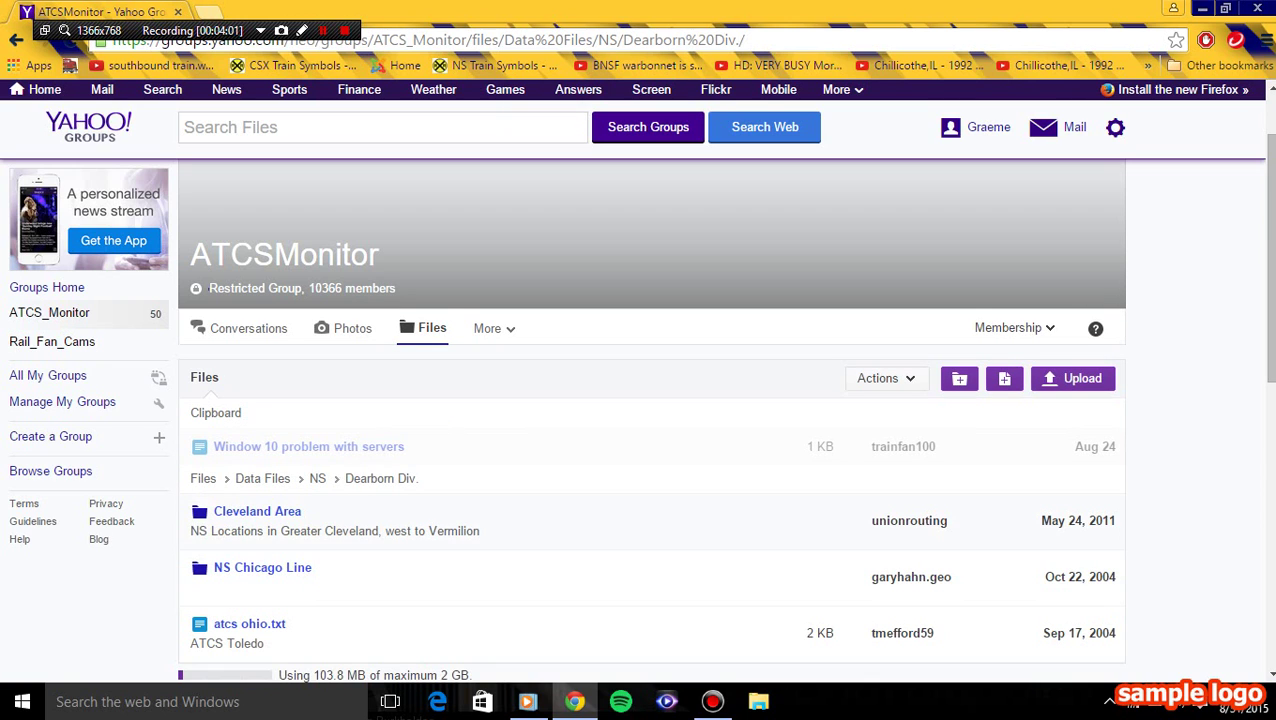
- In the NS Chicago Line folder, download NS Chicago Line 20150830.zip and open it
left_click(220, 568)
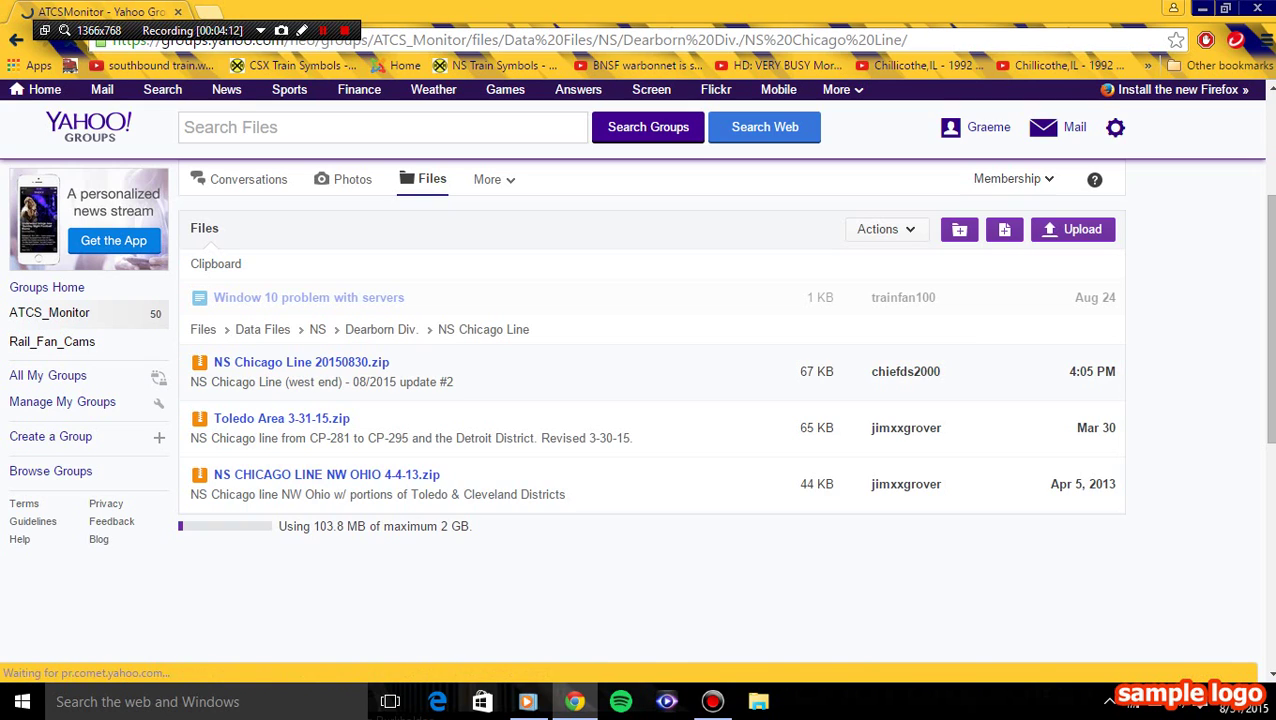
left_click(301, 362)
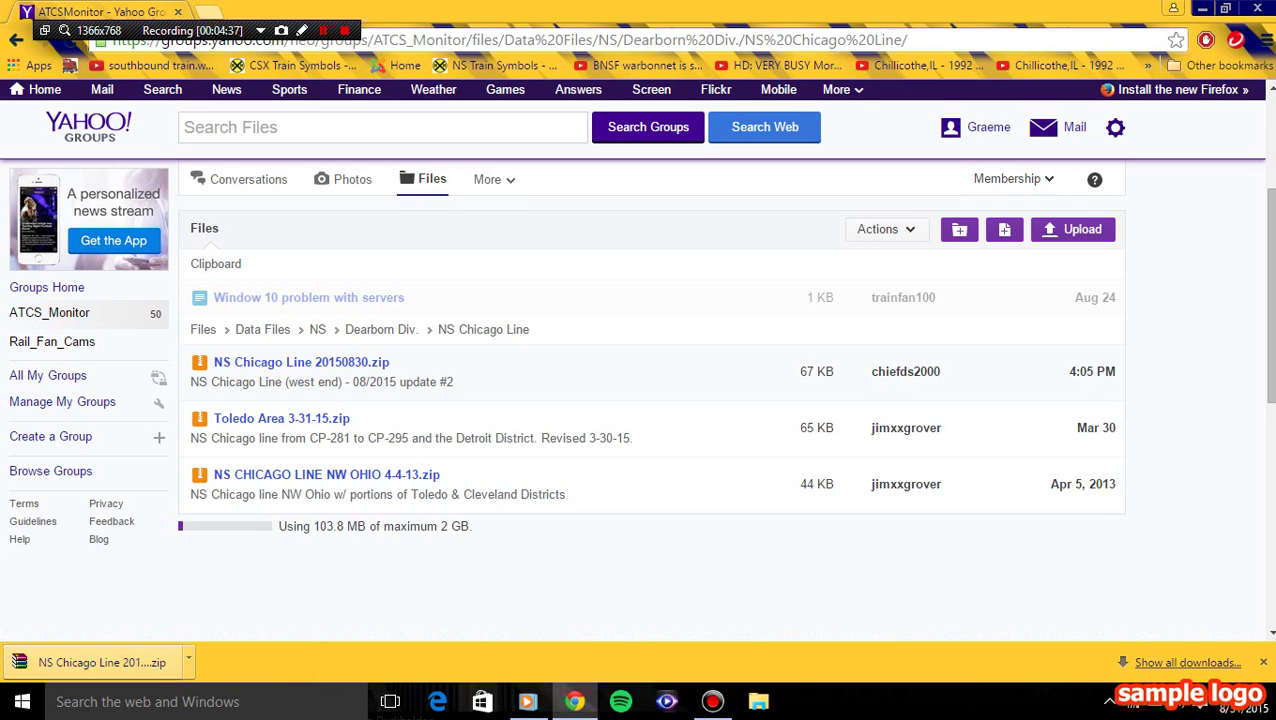
left_click(150, 658)
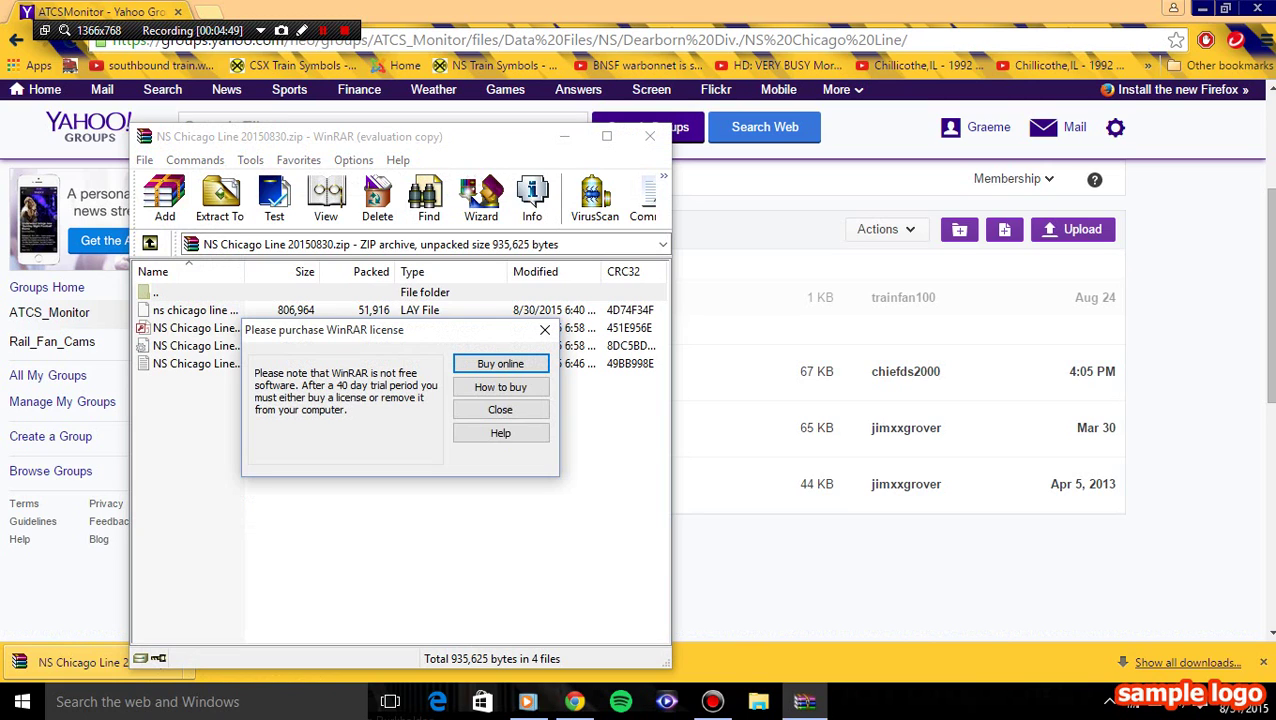
- Close the WinRAR licence reminder and bring up File Explorer alongside the archive
left_click(500, 409)
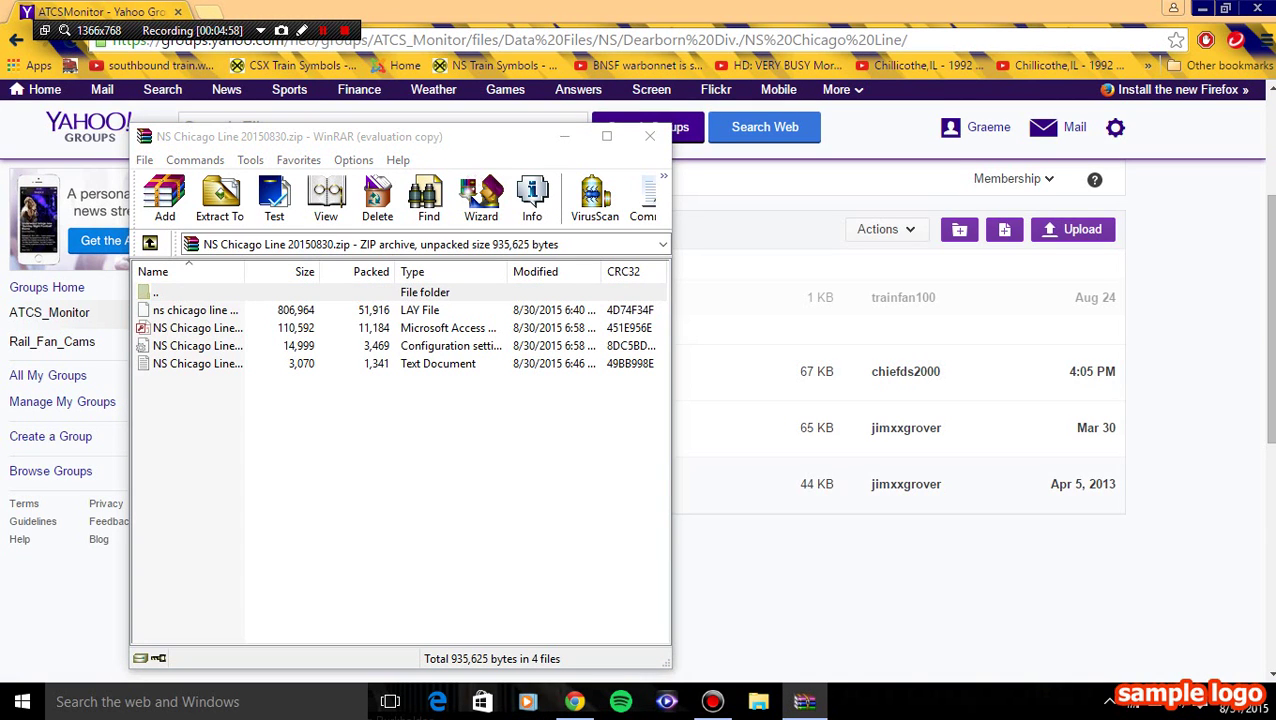
key("super+e")
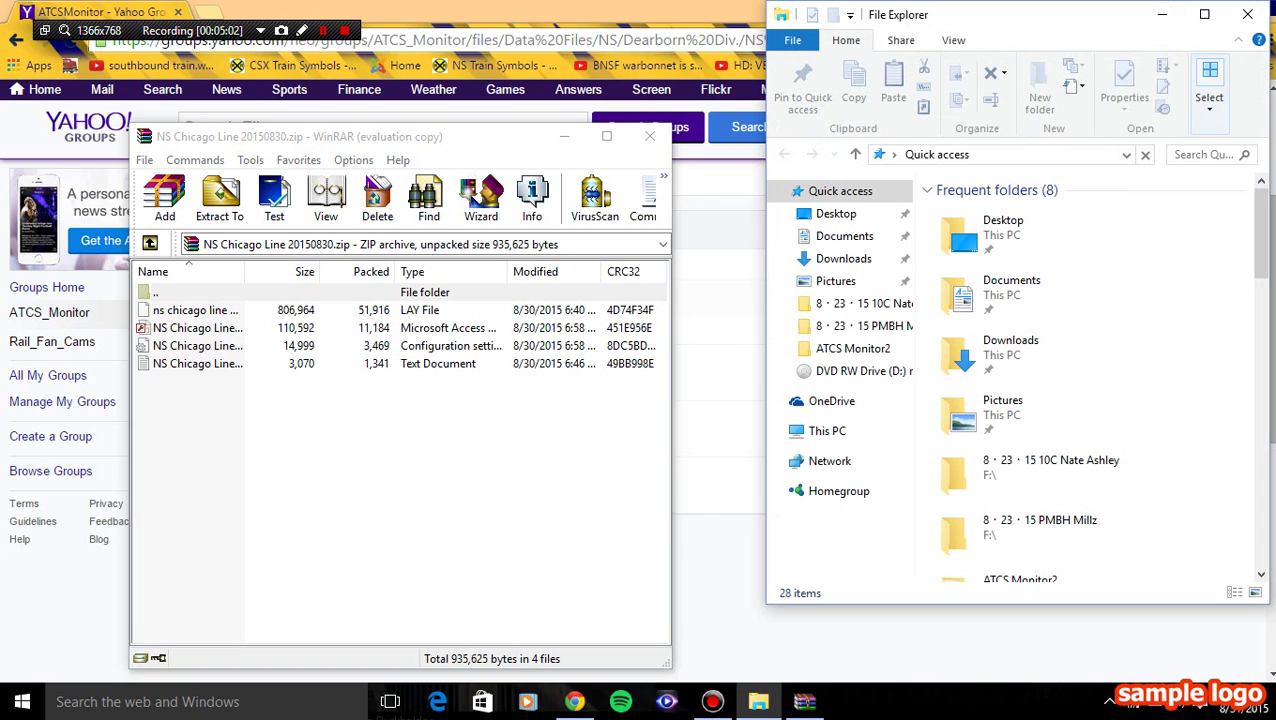
- Drag ns chicago line 20150830.lay from the archive into ATCS Monitor2\Layouts, approving the permission prompt
left_click(852, 348)
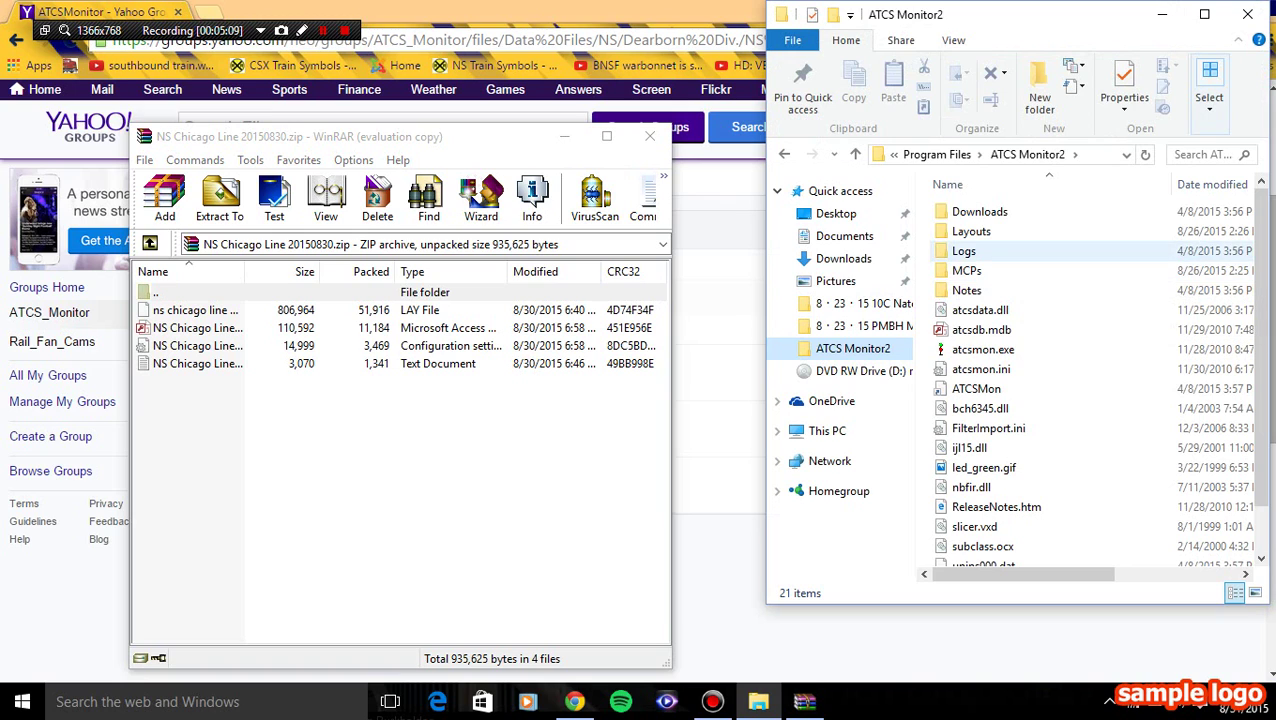
left_click(970, 231)
left_click(827, 430)
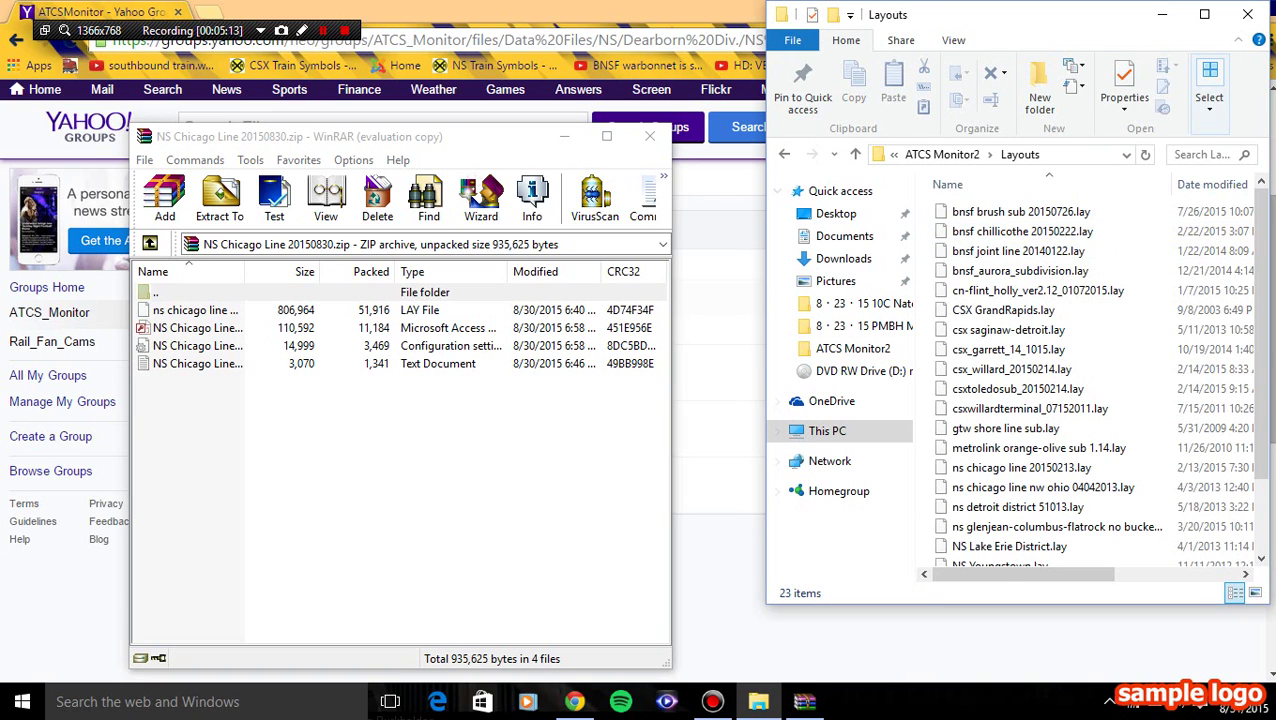
left_click(196, 310)
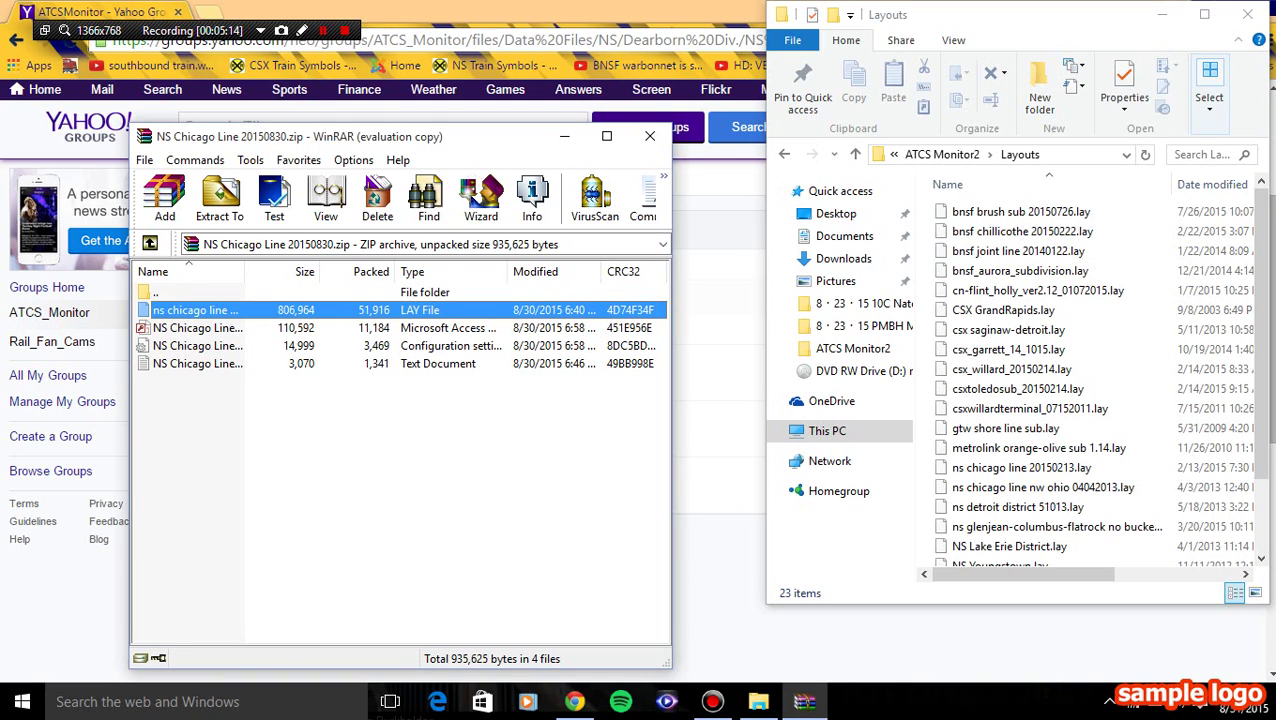
left_click_drag(196, 310, 1020, 211)
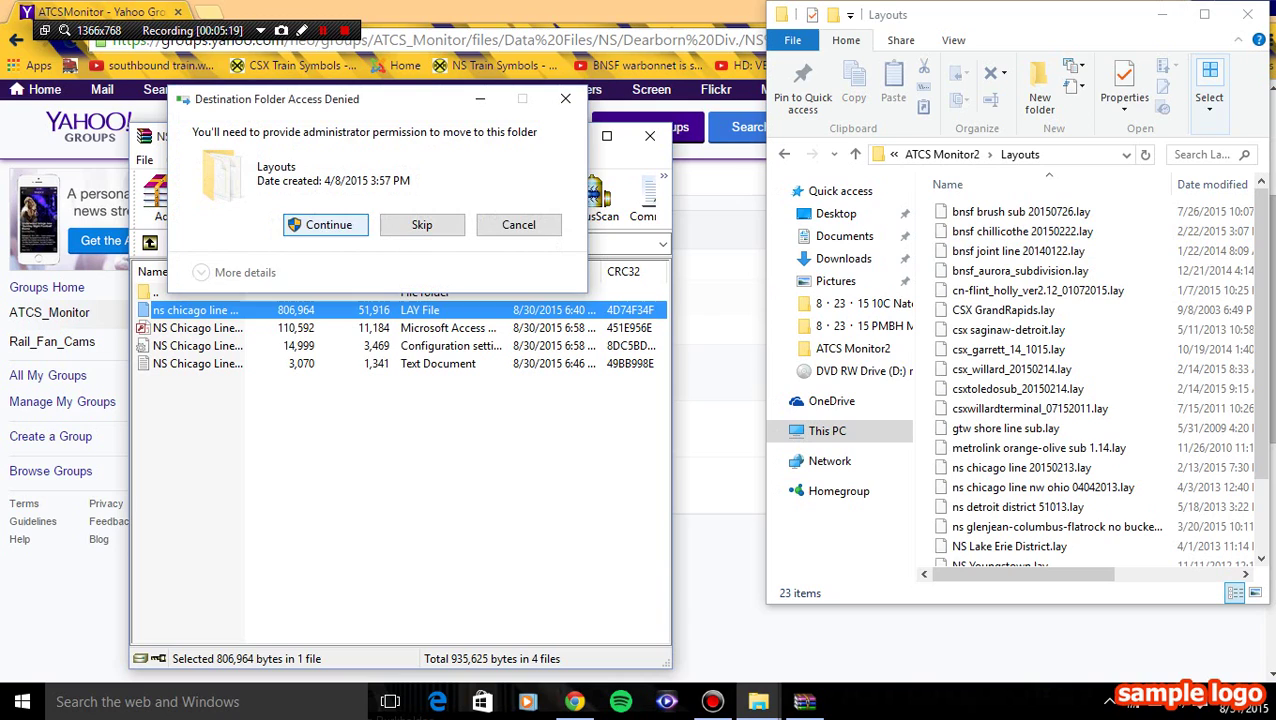
left_click(328, 224)
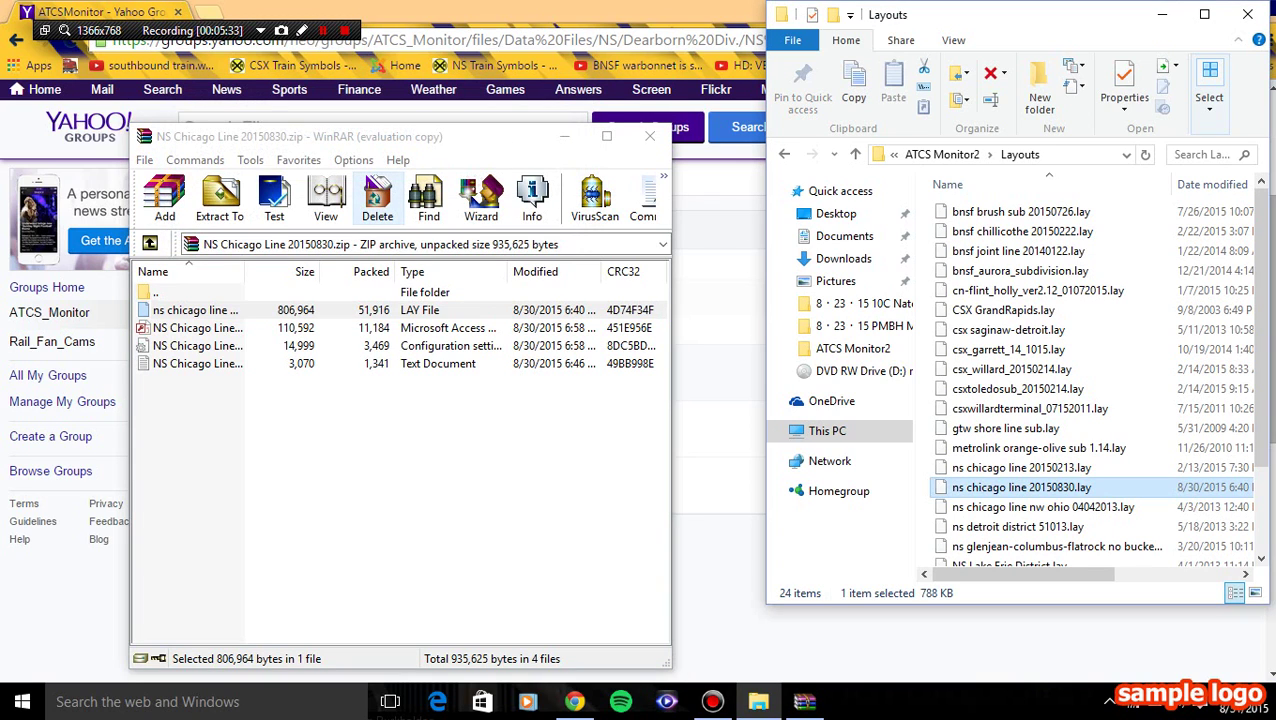
key("alt+Left")
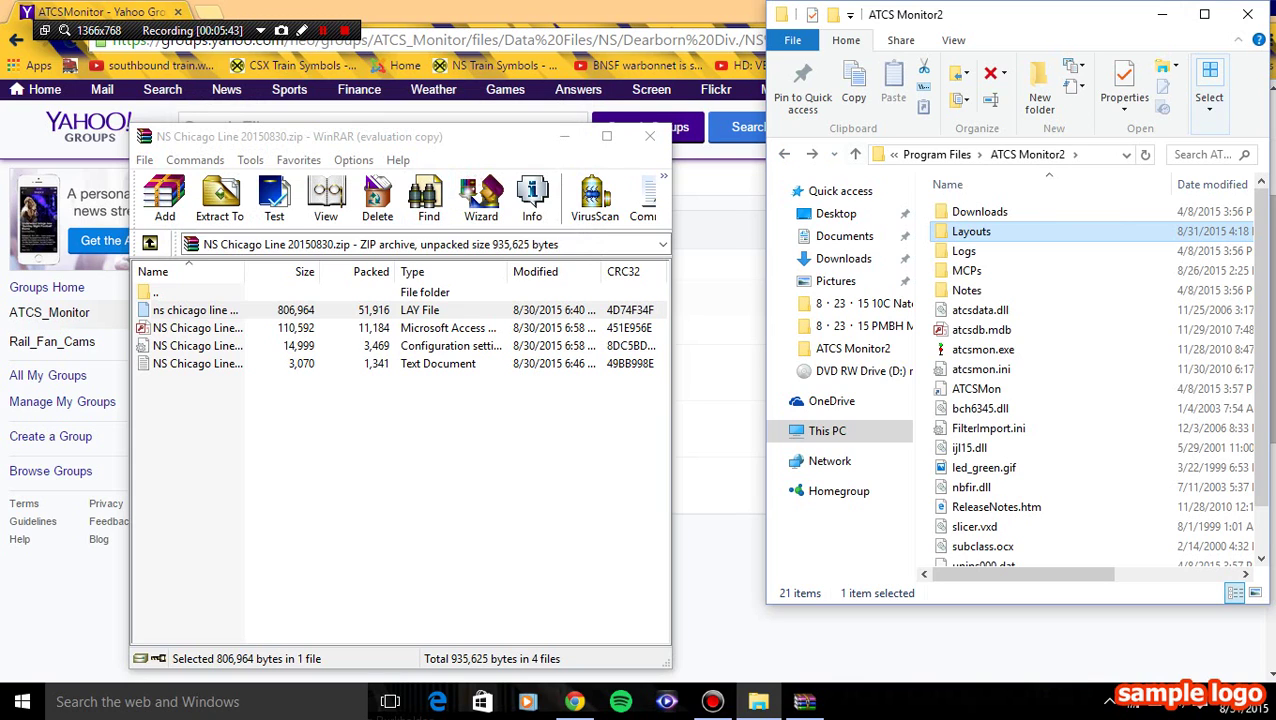
- Place NS Chicago Line 20150830.mdb into ATCS Monitor2\MCPs and go back to ATCS Monitor2
left_click(966, 270)
key("Return")
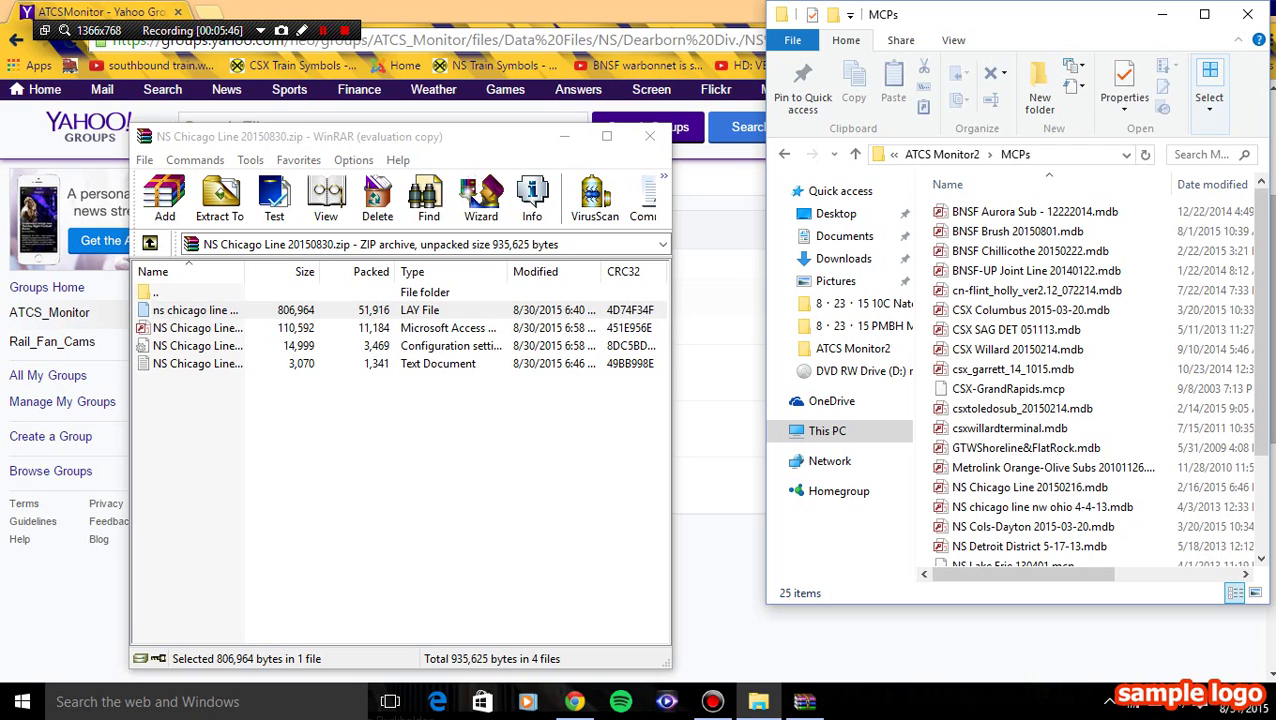
left_click_drag(197, 328, 1000, 184)
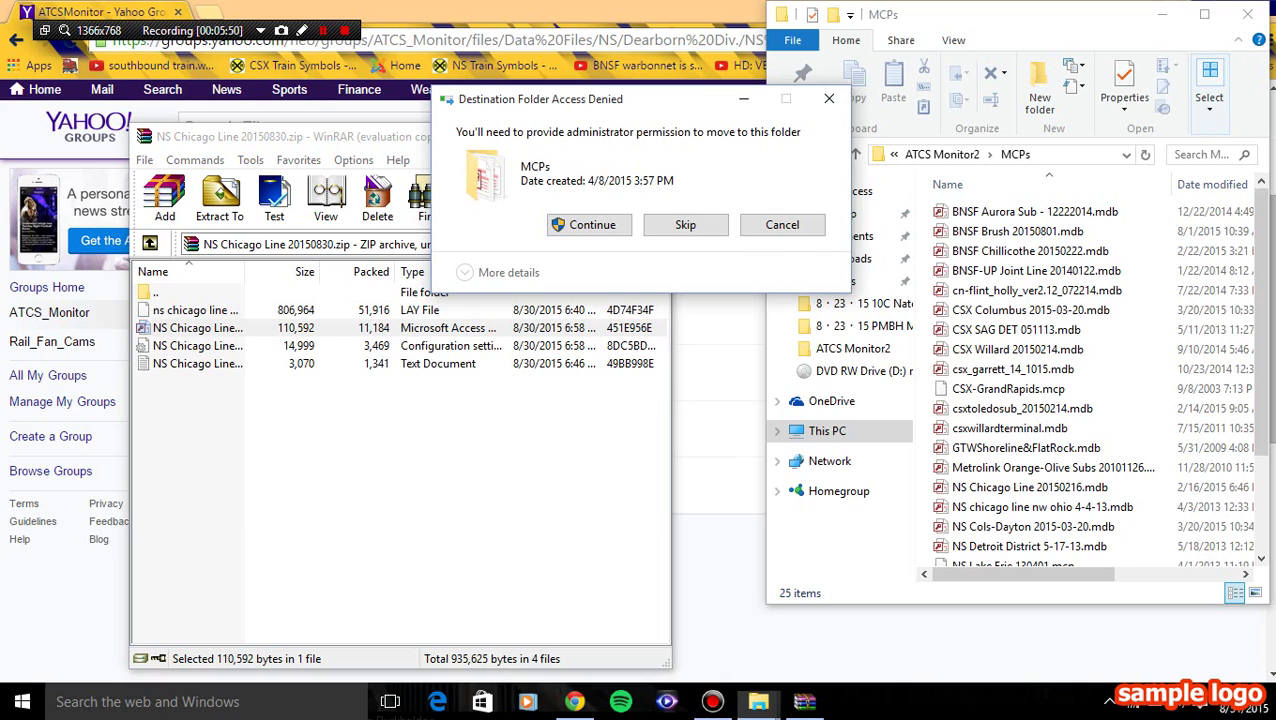
key("Return")
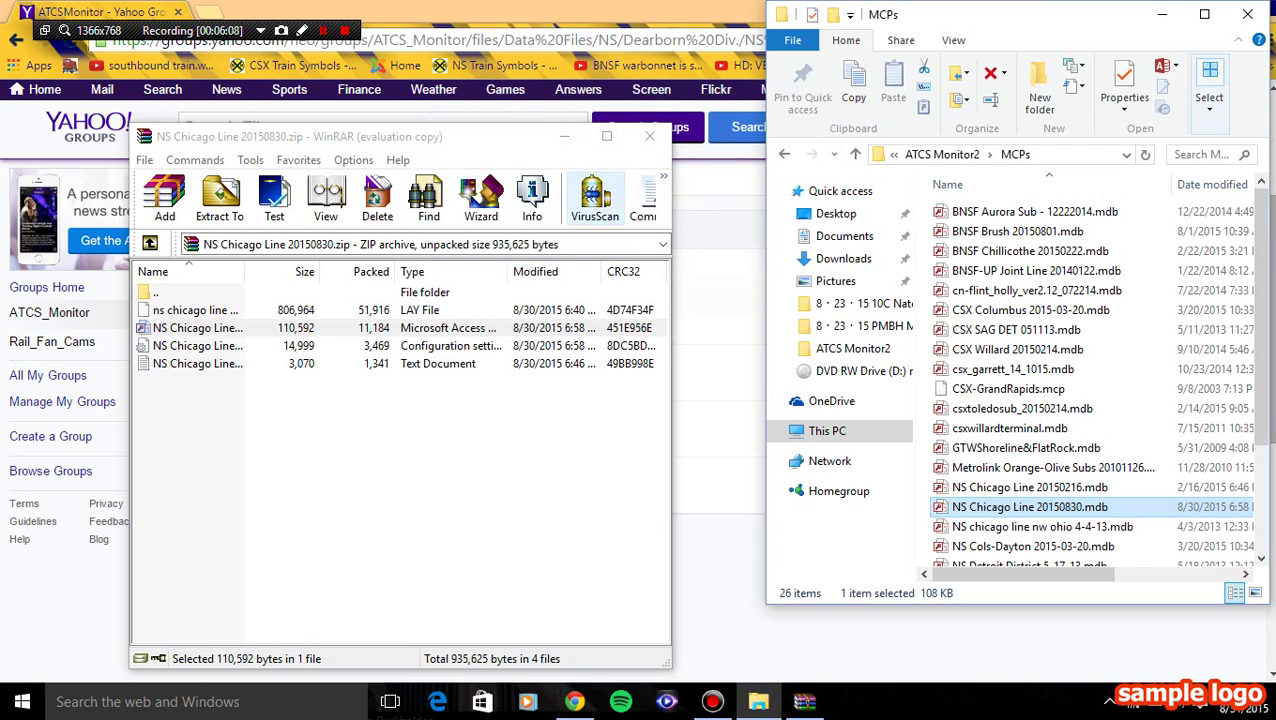
key("alt+Left")
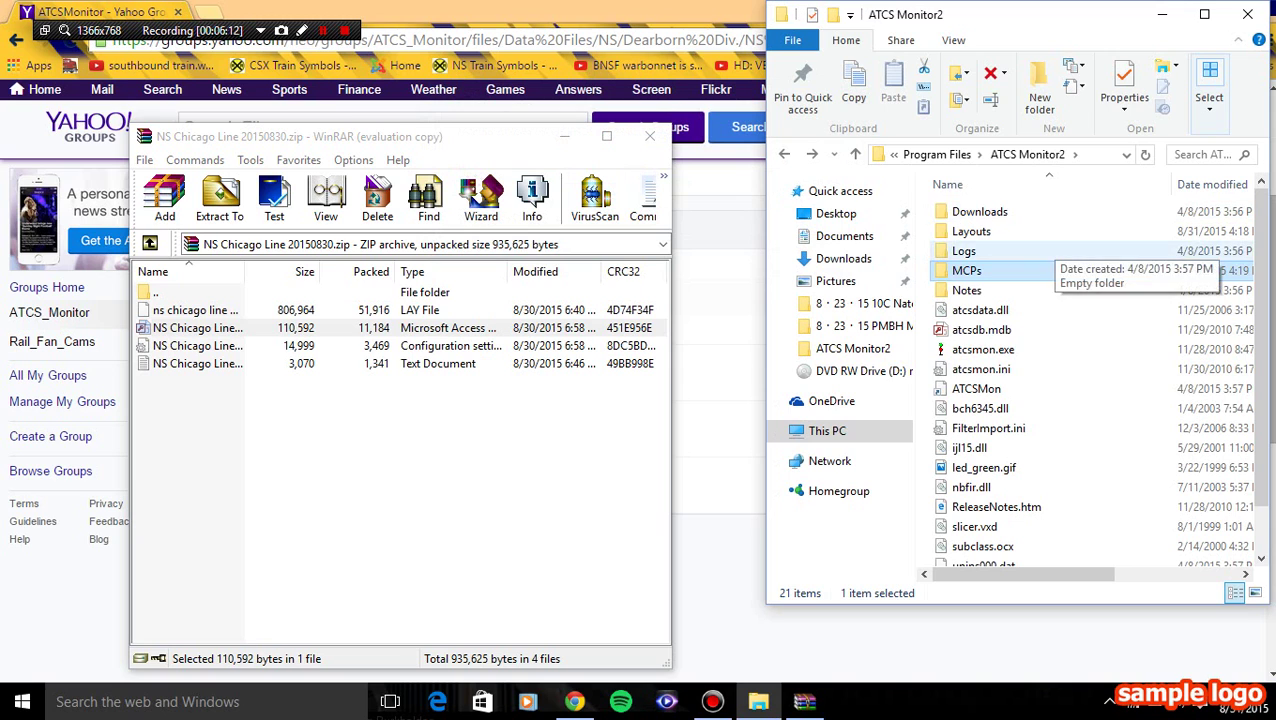
- Close Explorer, minimize WinRAR, and open the ATCS Servers table under More > Database
left_click(1247, 14)
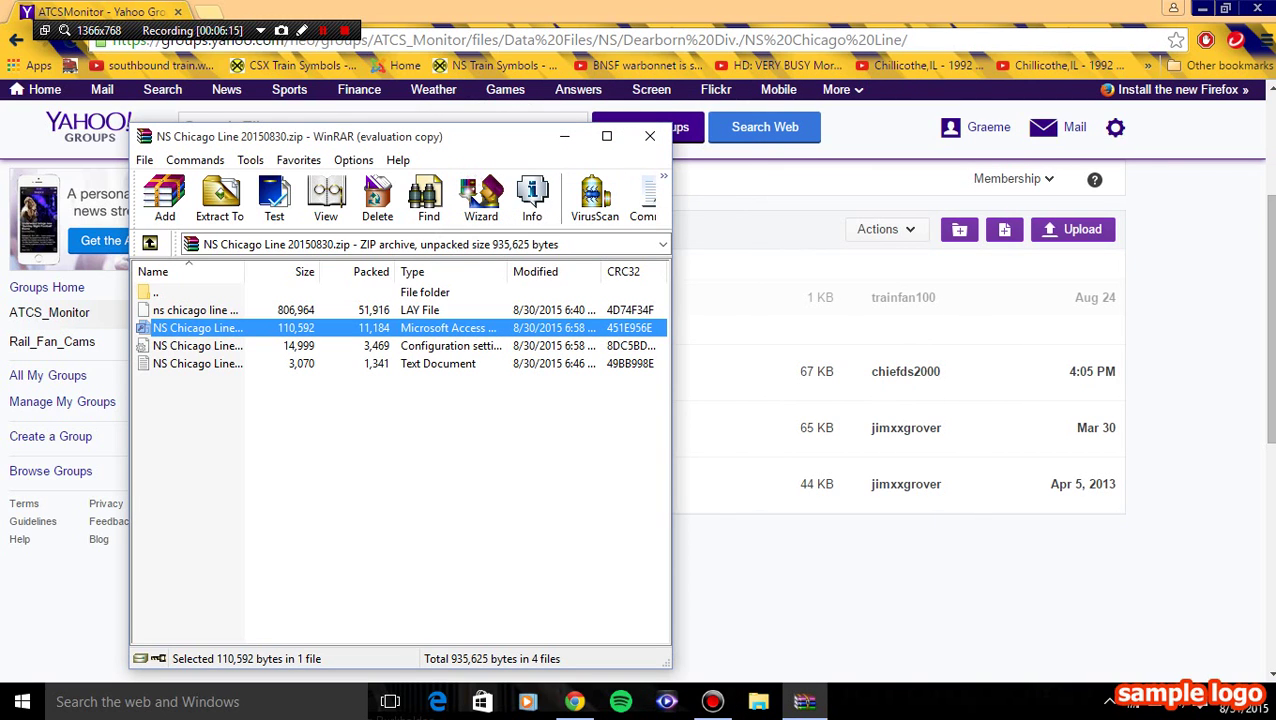
left_click(564, 136)
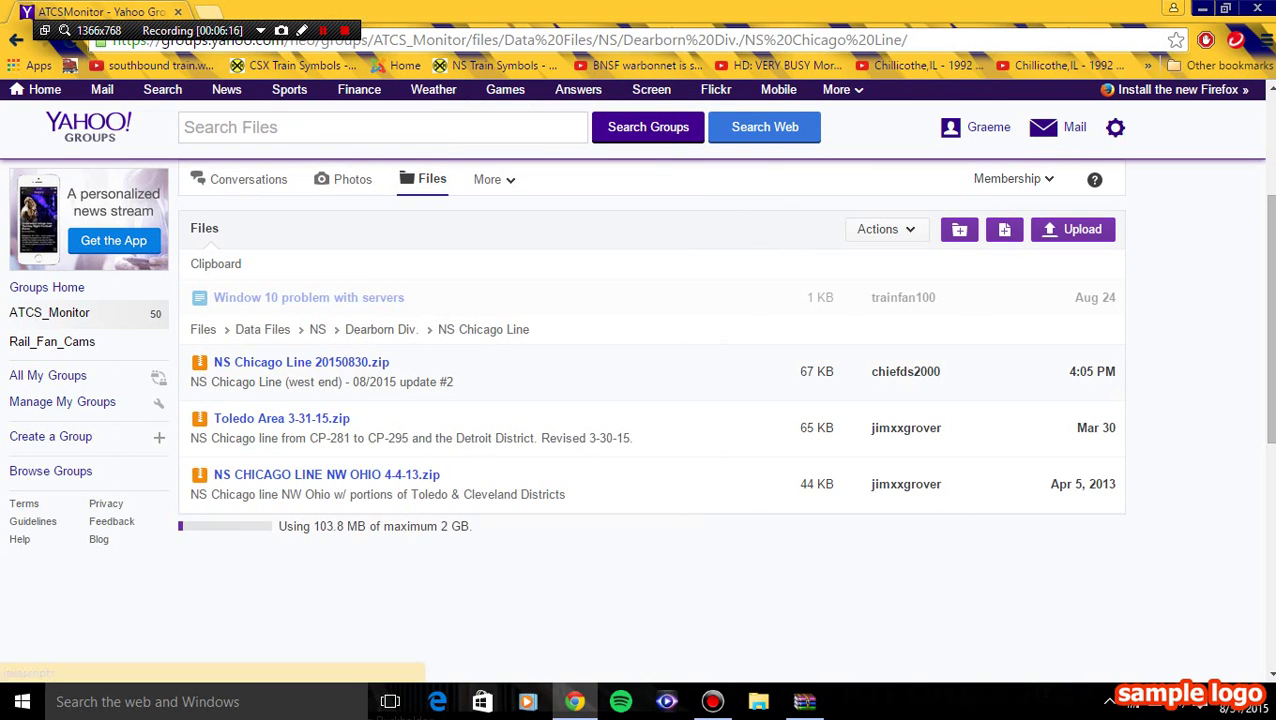
left_click(494, 179)
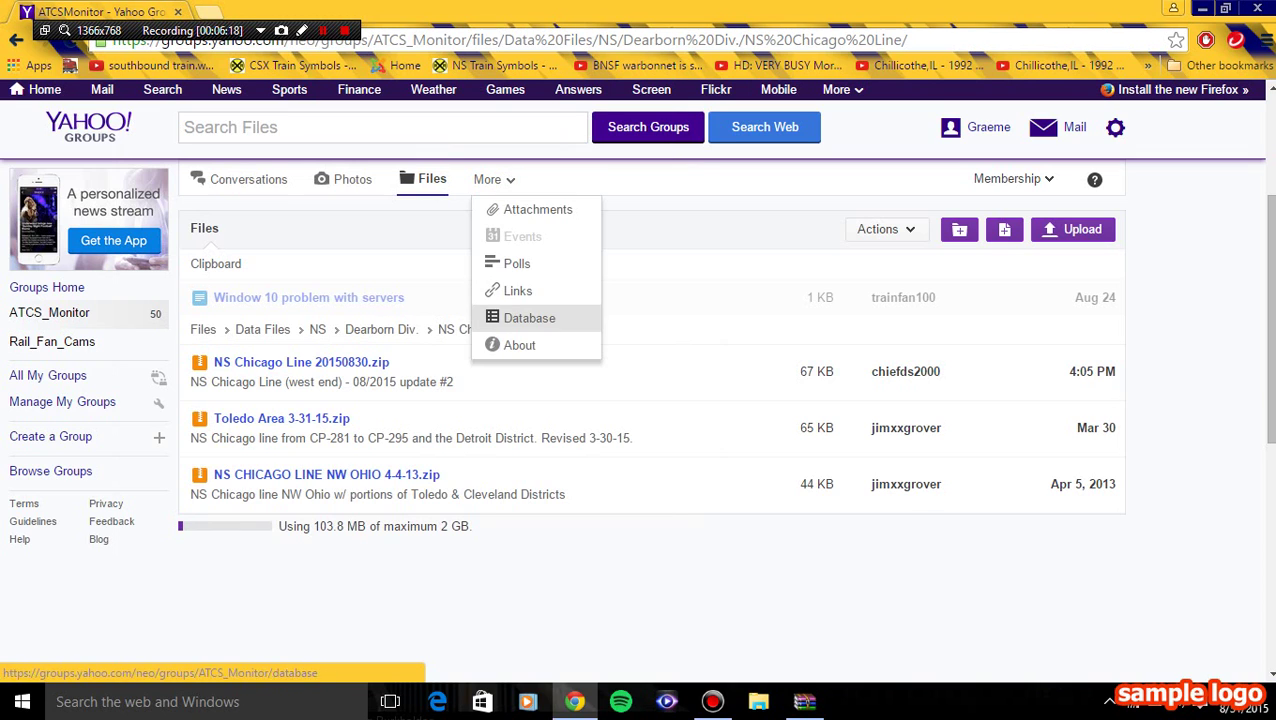
left_click(529, 318)
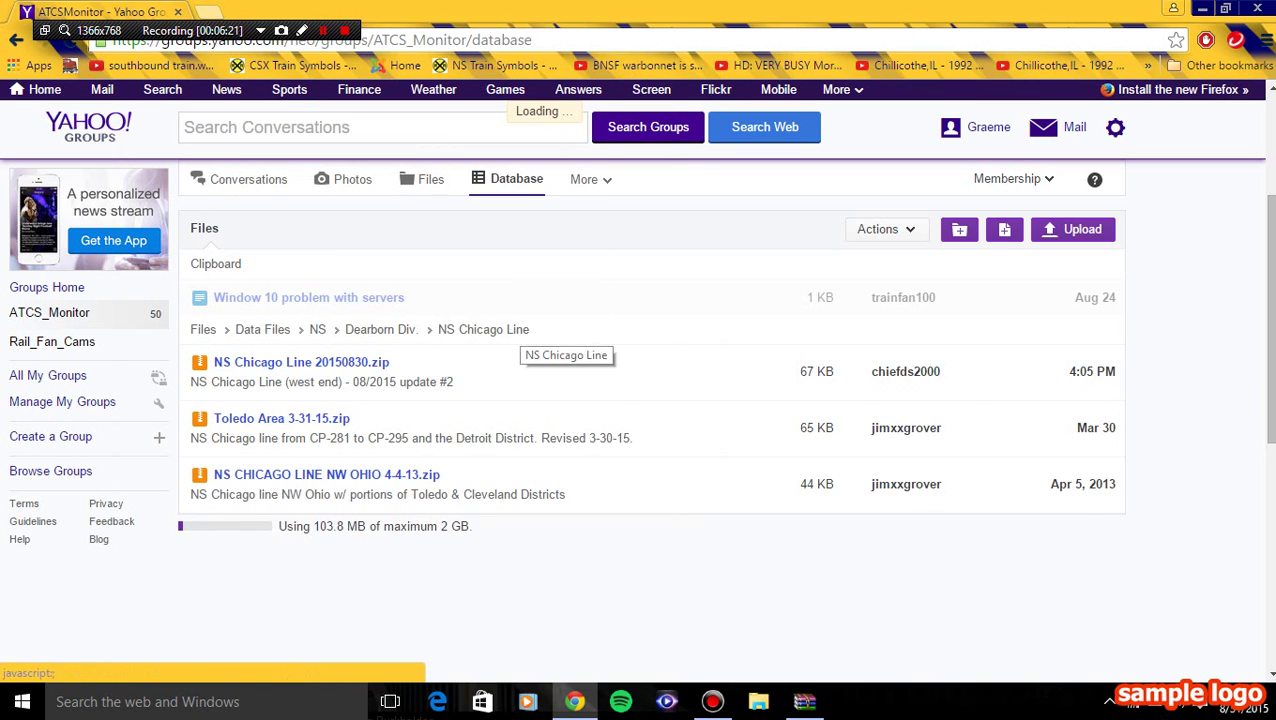
scroll(650, 430, "down", 3)
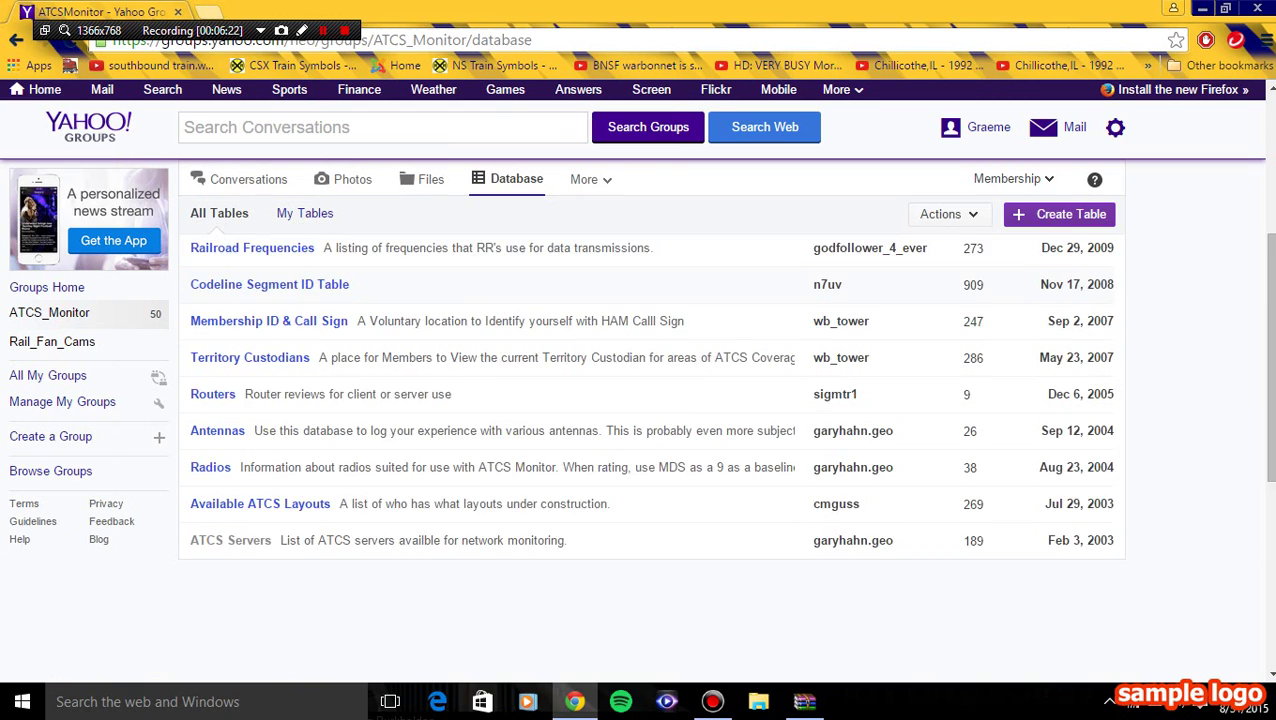
left_click(260, 316)
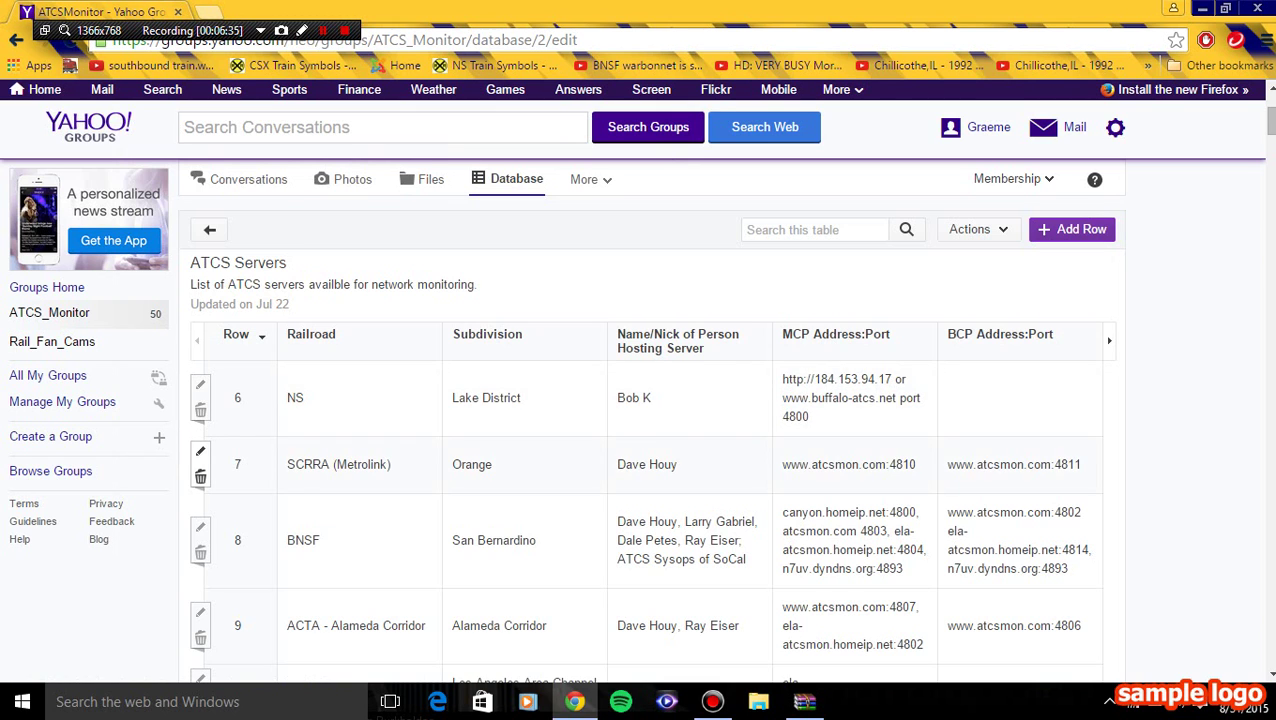
- Search the ATCS Servers table for 'chicago'
scroll(200, 465, "down", 10)
scroll(640, 450, "up", 10)
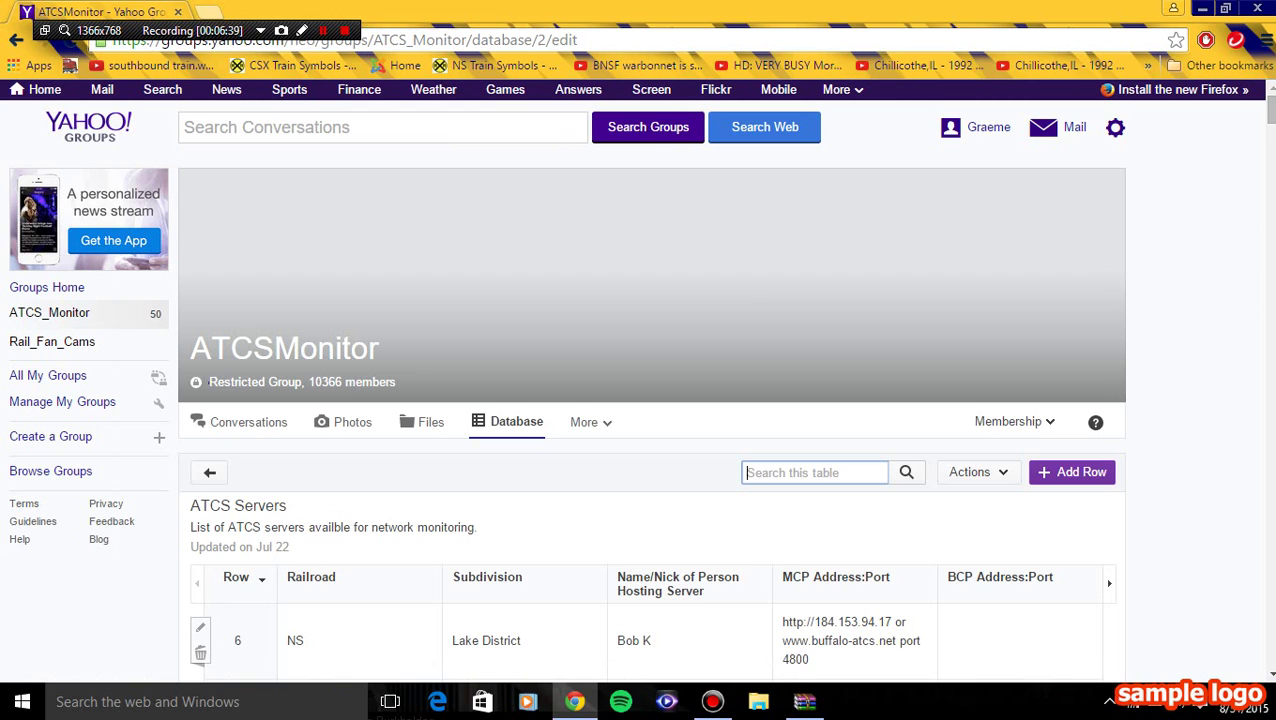
type("chi")
key("BackSpace")
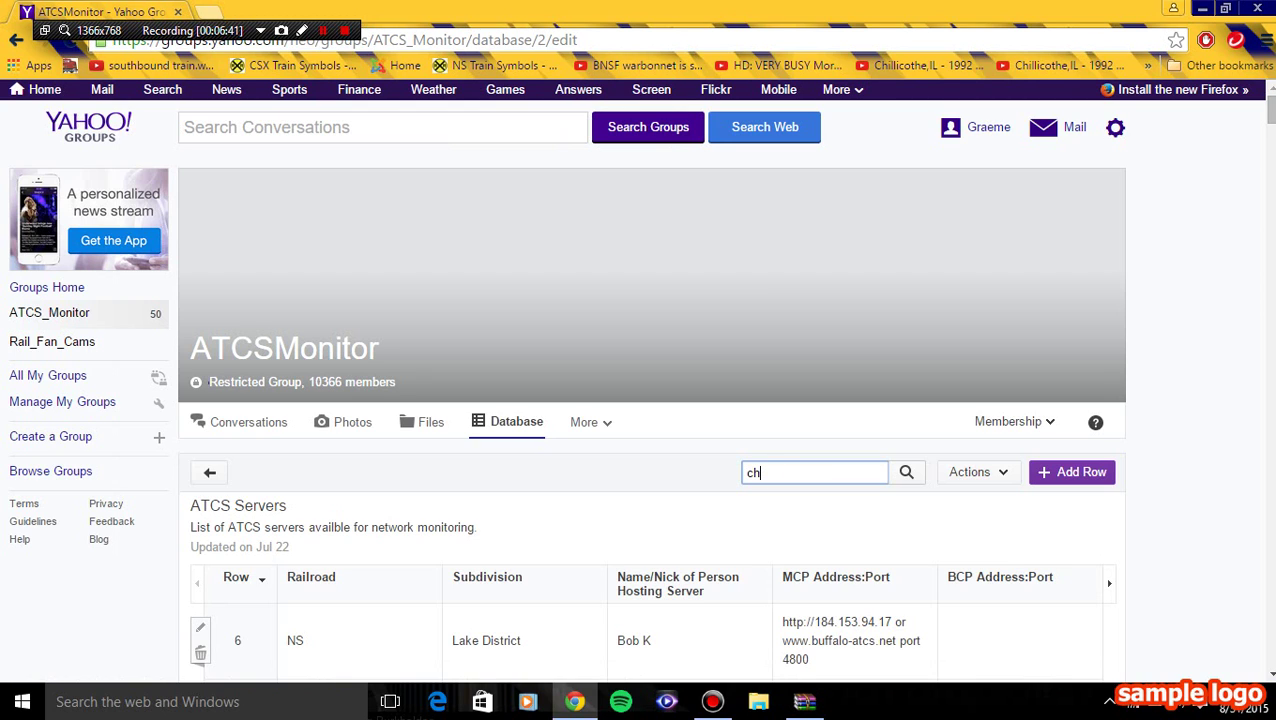
type("icago")
key("Return")
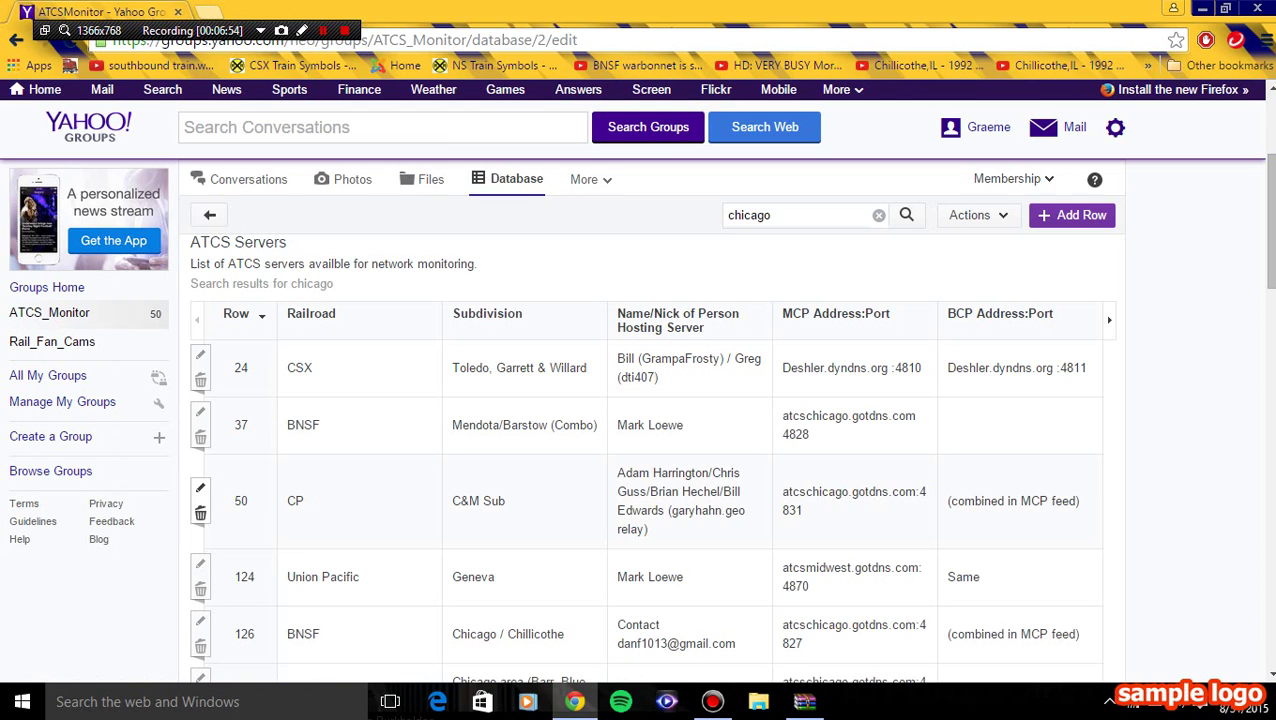
- Scroll the filtered results to locate the NS Chicago Line rows 182 and 184
scroll(640, 535, "down", 6)
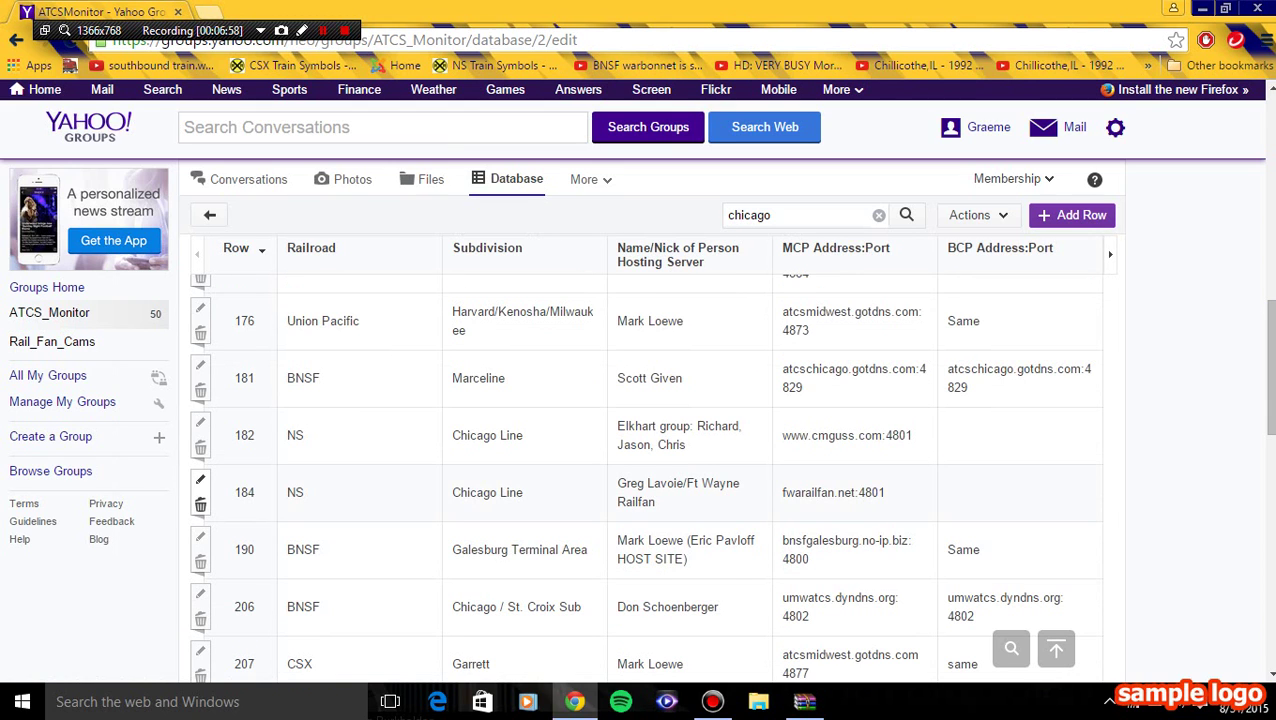
scroll(640, 480, "up", 1)
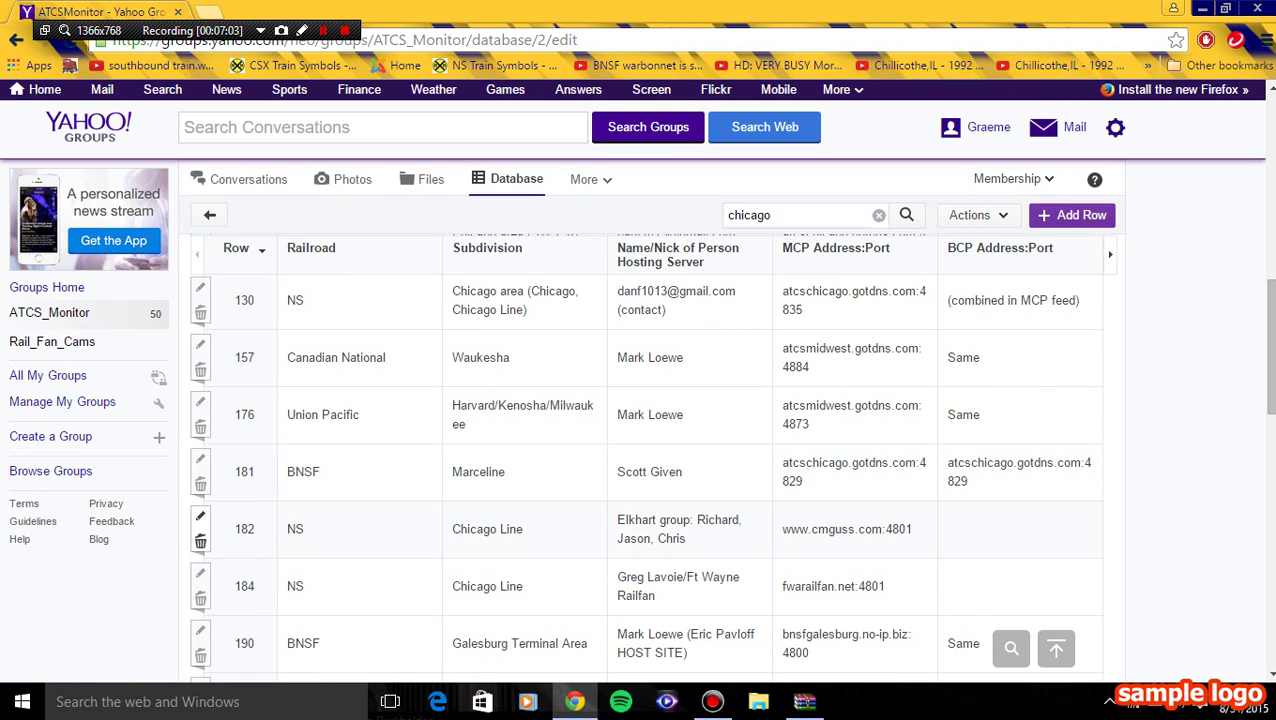
scroll(640, 530, "down", 3)
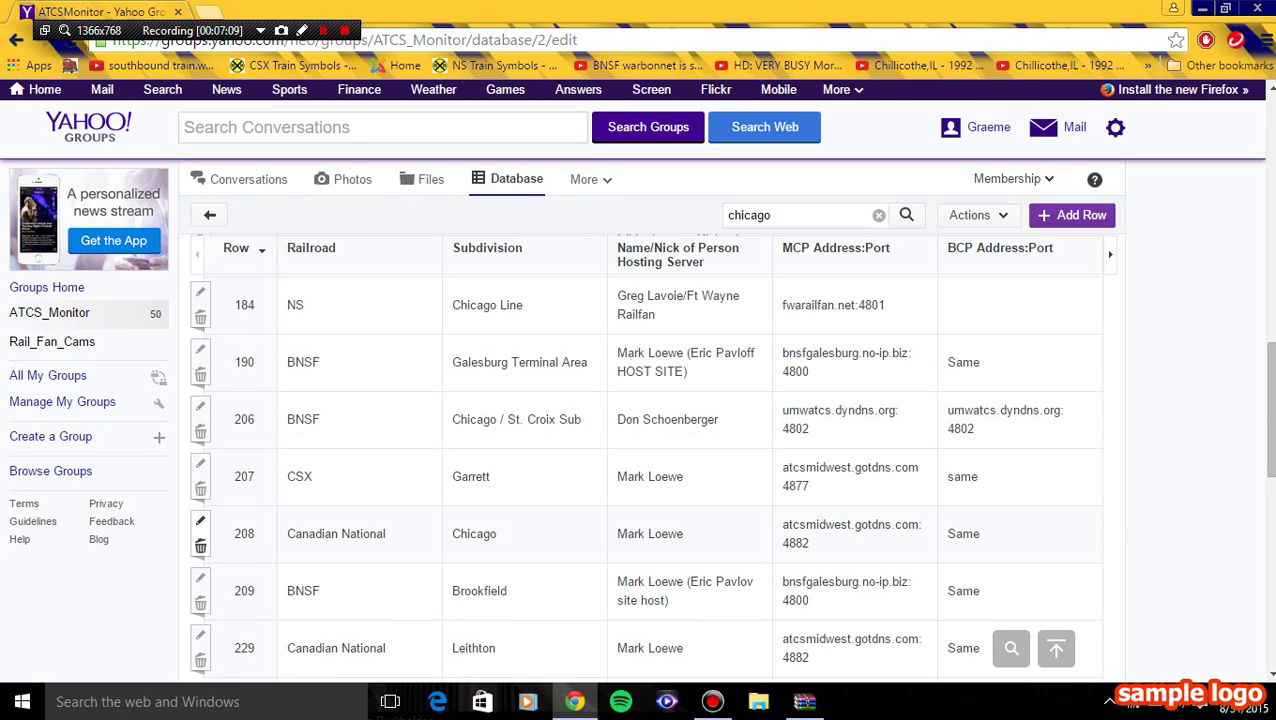
scroll(200, 530, "down", 10)
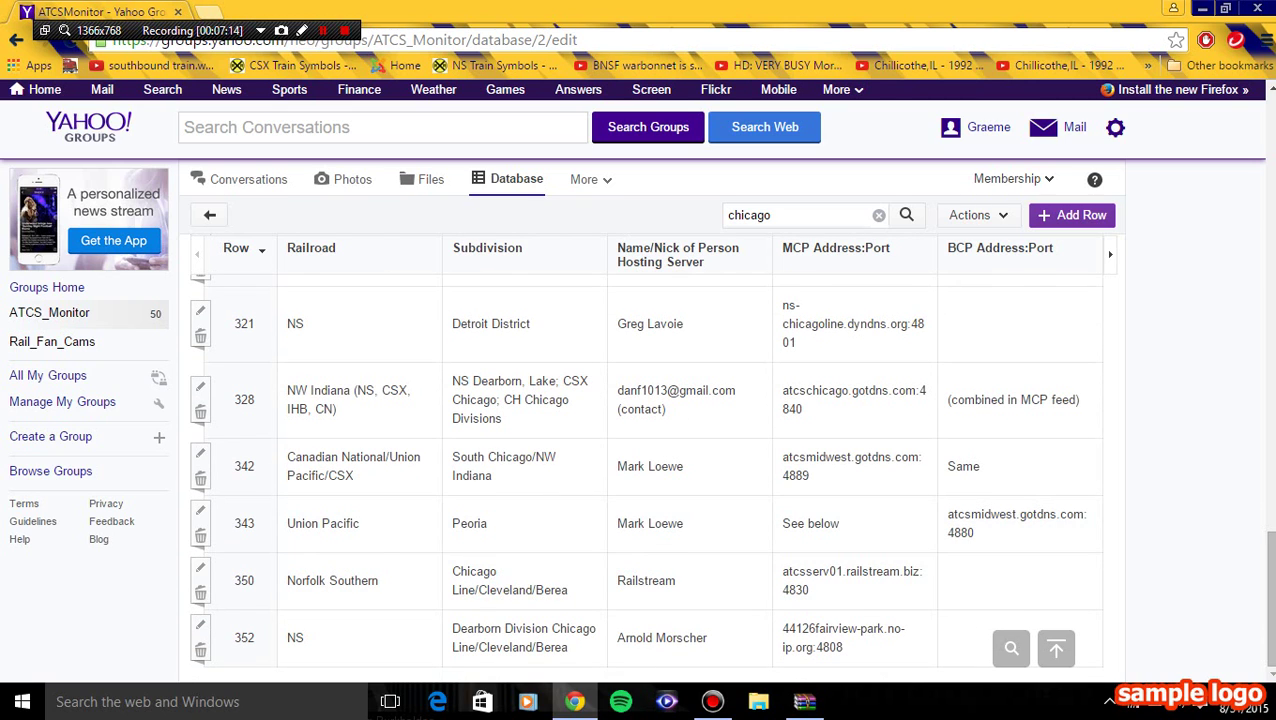
scroll(640, 460, "up", 2)
scroll(640, 460, "down", 2)
scroll(640, 460, "up", 6)
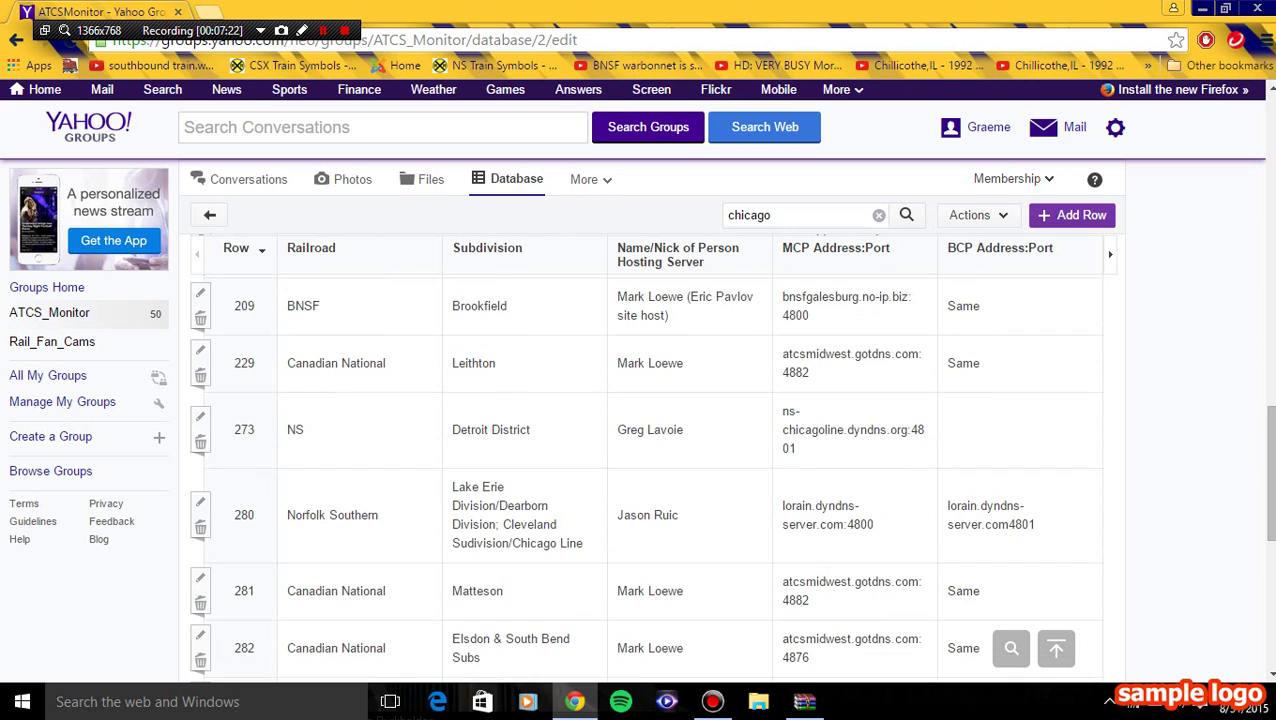
scroll(640, 460, "down", 3)
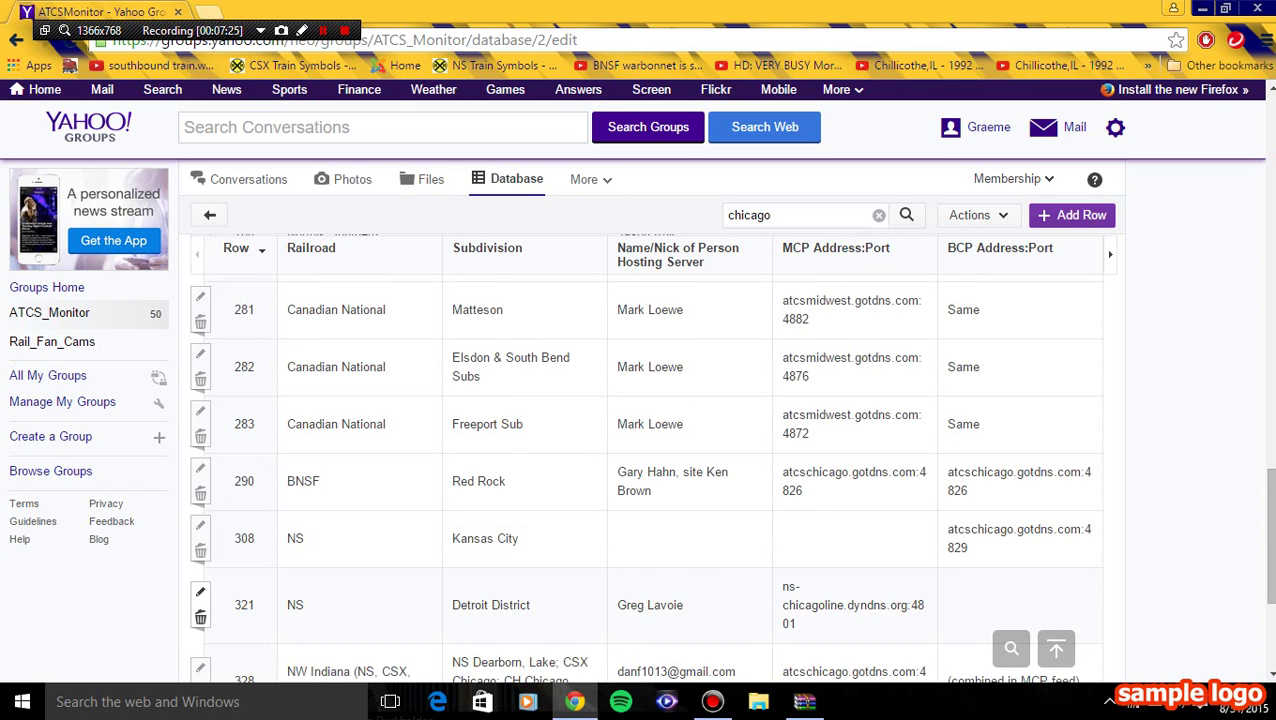
scroll(640, 460, "up", 5)
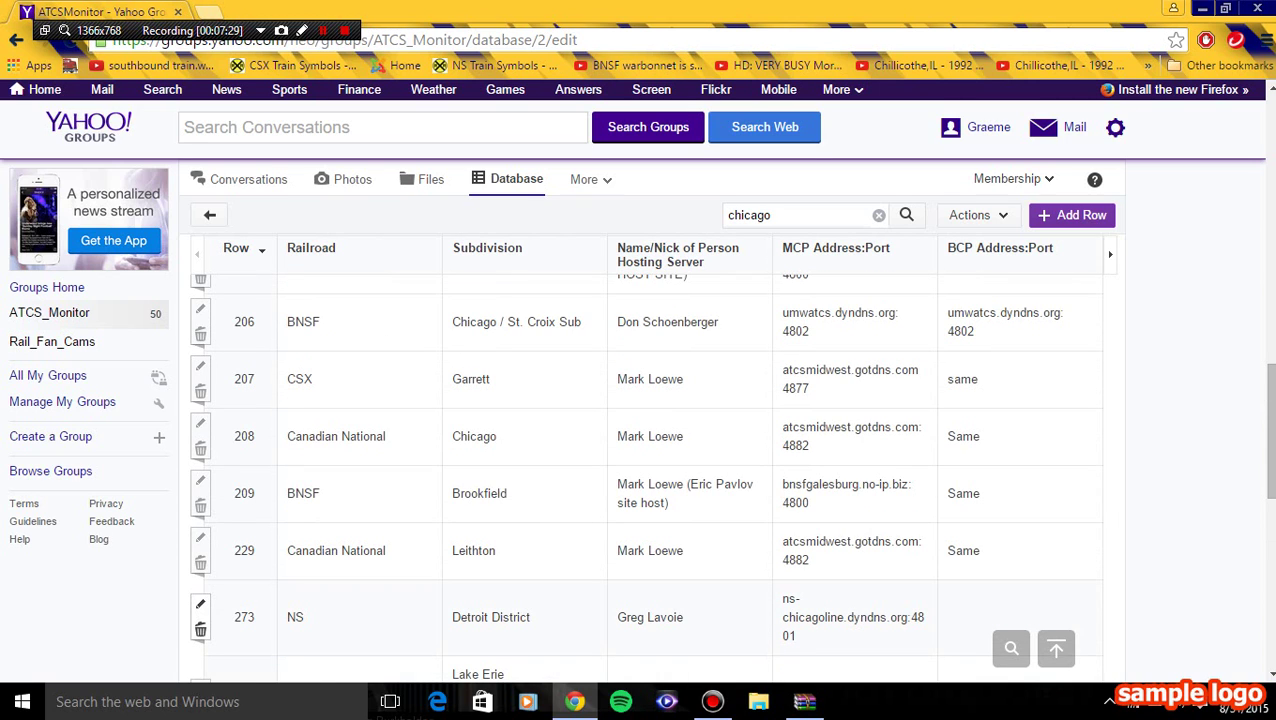
scroll(640, 460, "up", 3)
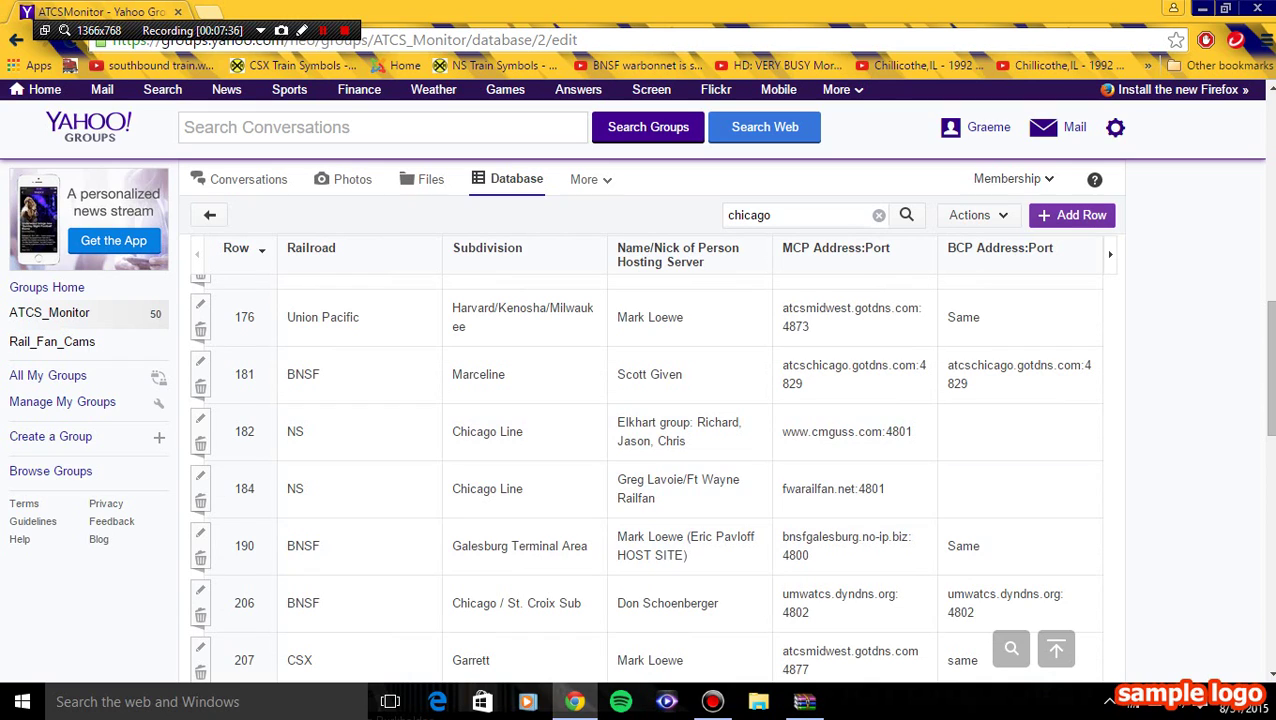
left_click_drag(782, 431, 882, 431)
right_click(845, 436)
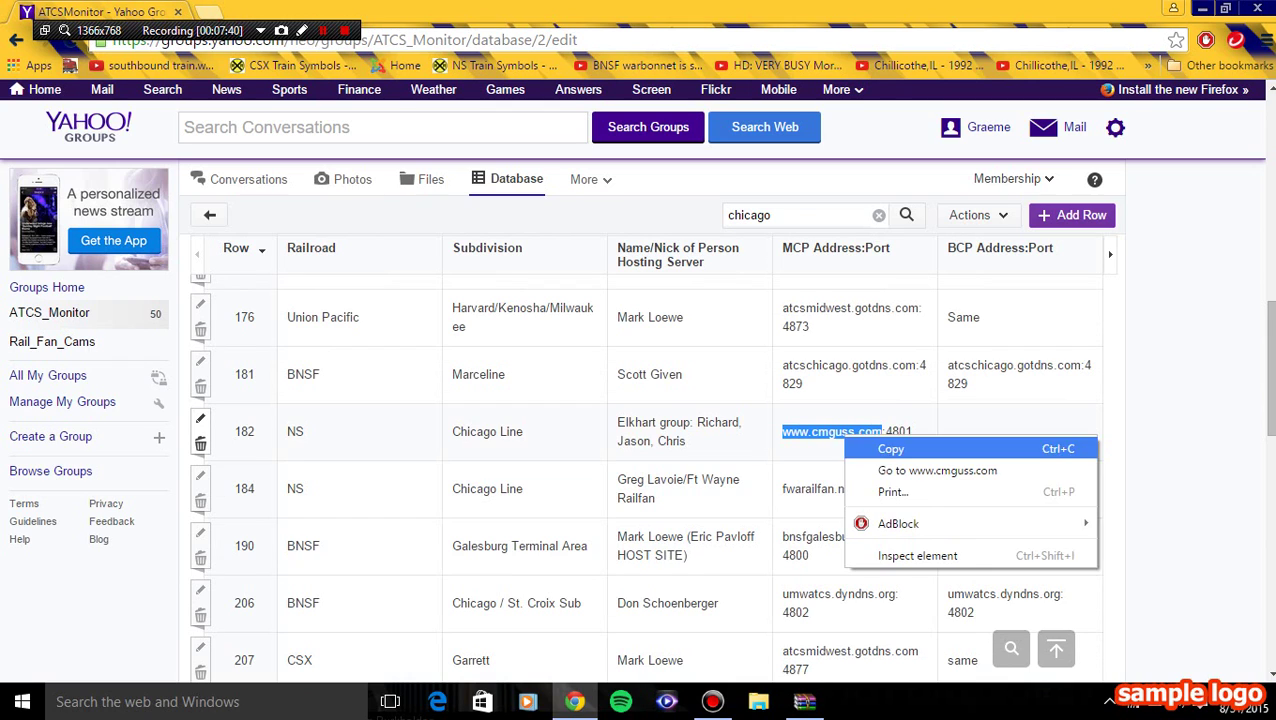
left_click(890, 449)
- Launch ATCS Monitor from the Start menu's most used apps
key("super+d")
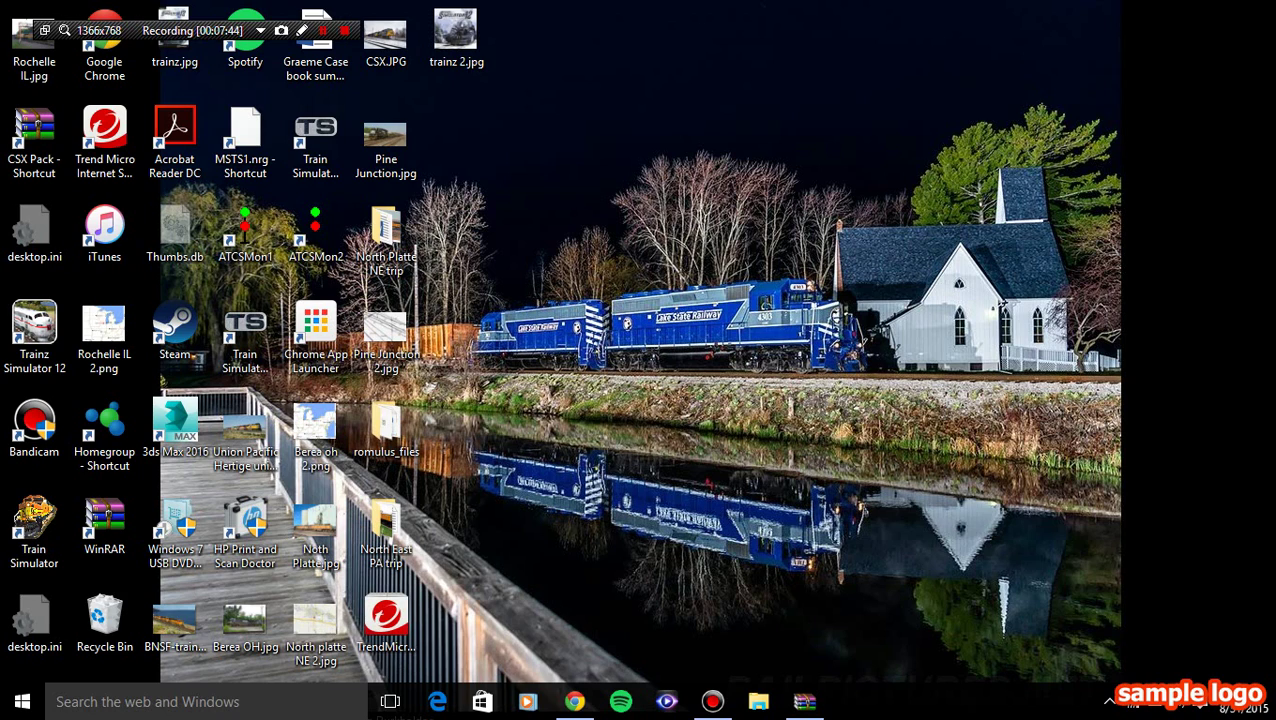
left_click(104, 50)
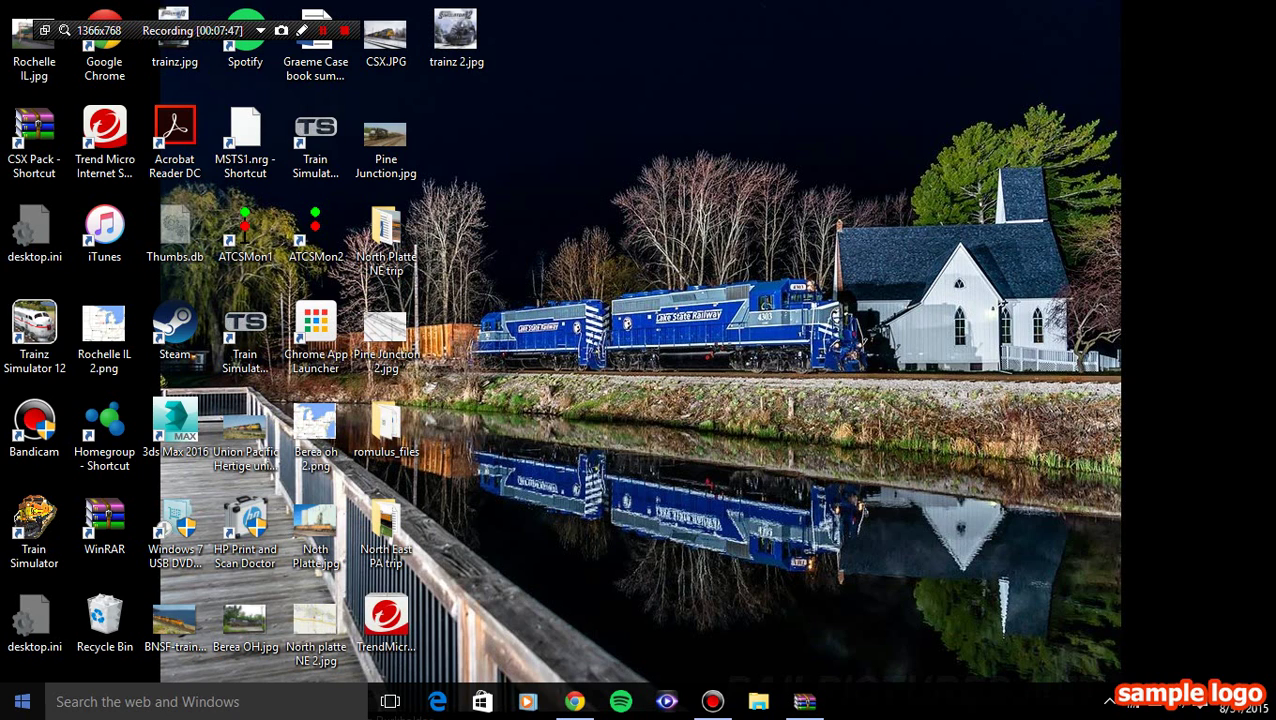
left_click(22, 701)
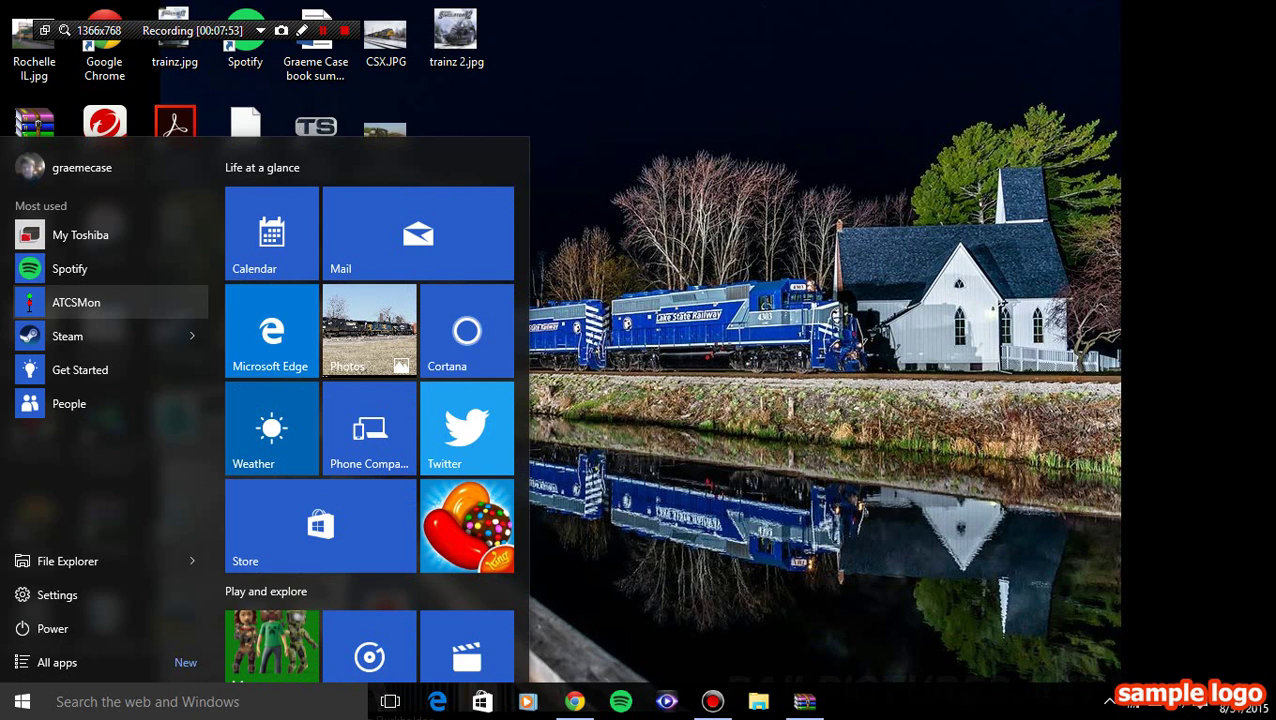
left_click(70, 302)
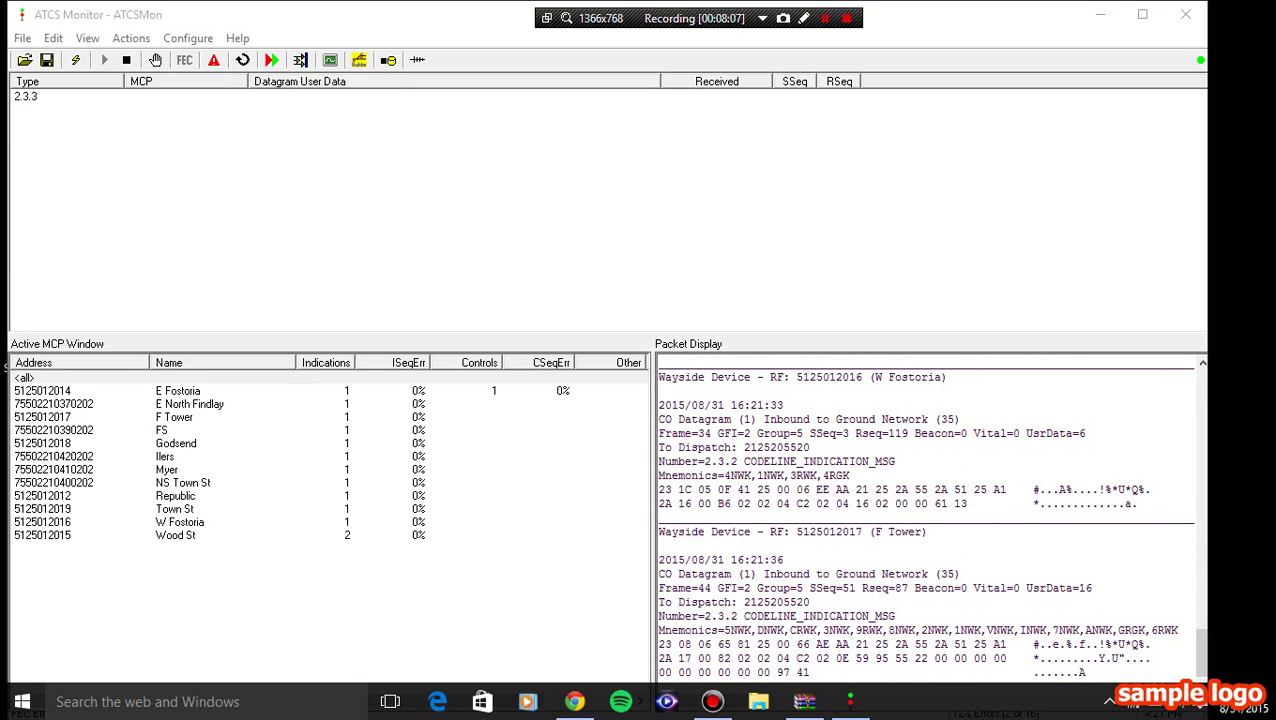
- Open the Options Windows tab showing 1000 max messages and 30 packet-display messages
left_click(188, 38)
key("Escape")
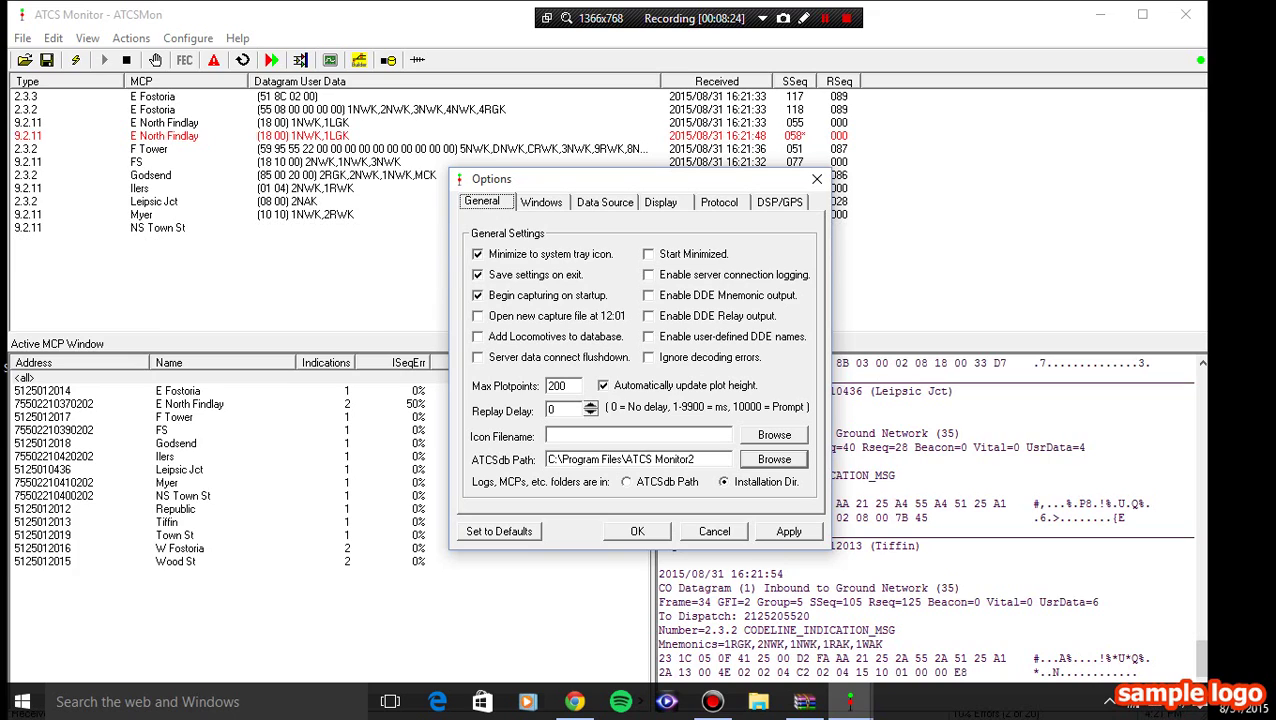
key("ctrl+Tab")
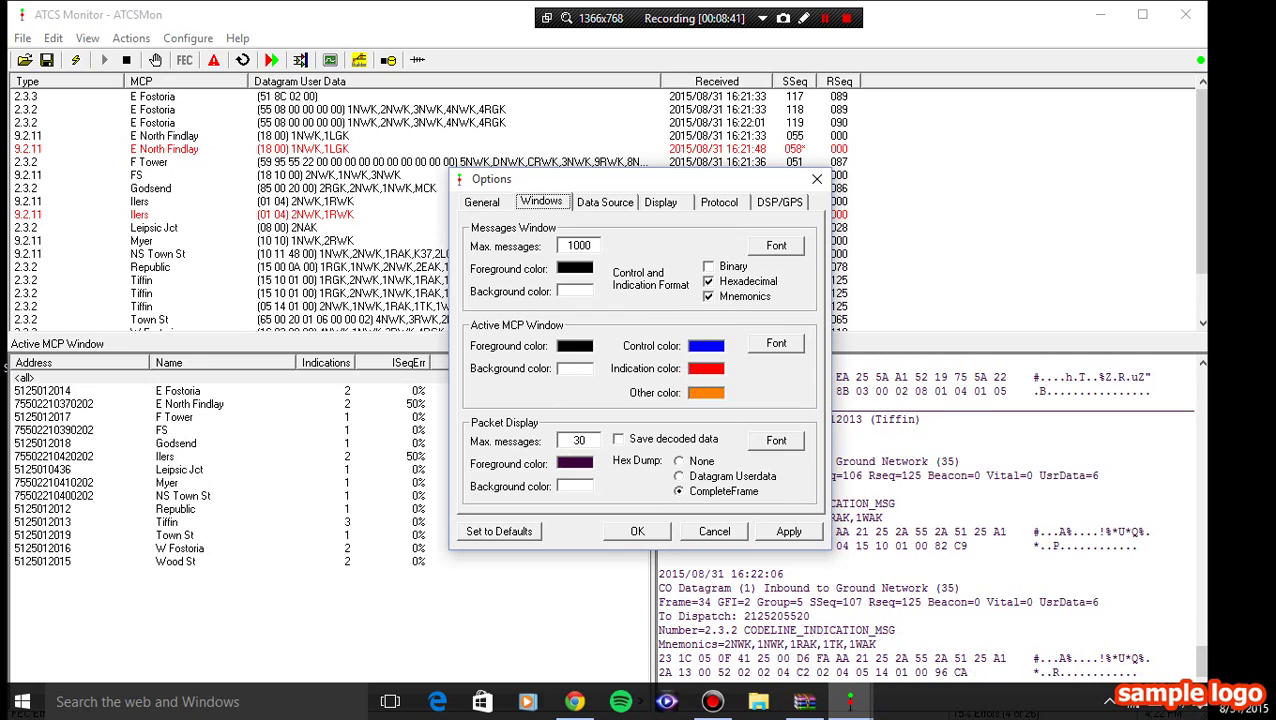
key("ctrl+Tab")
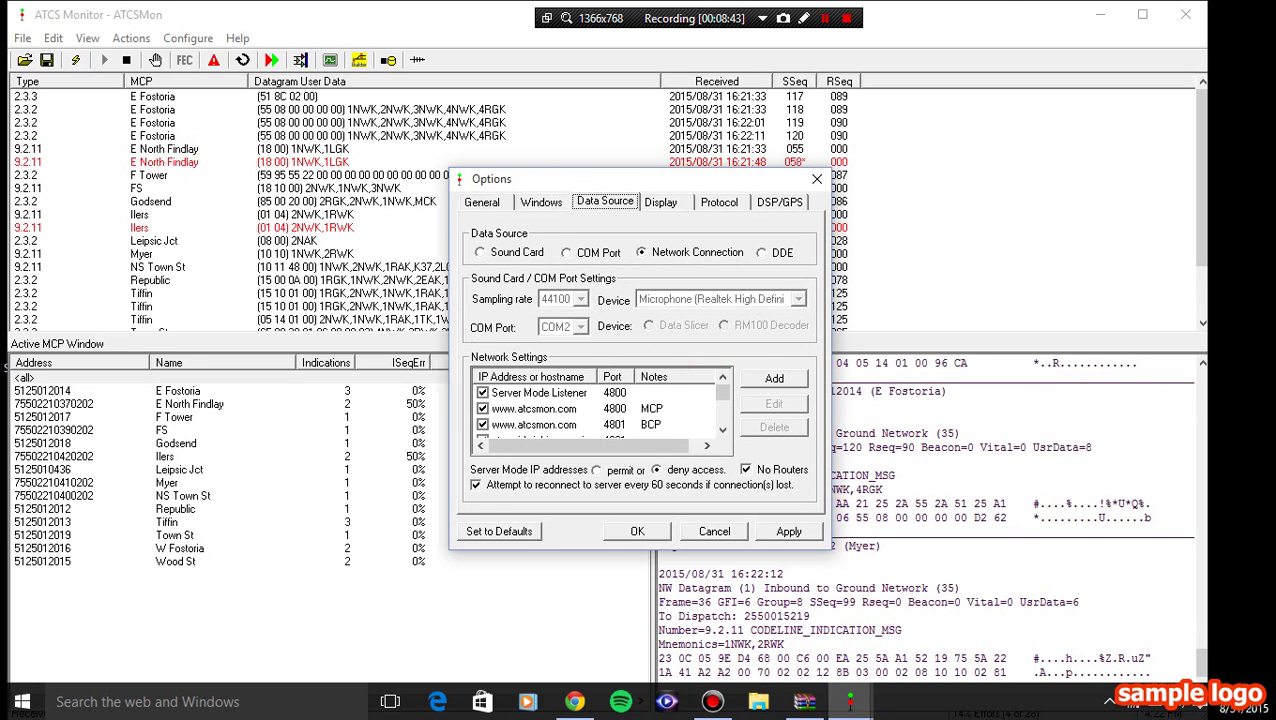
key("alt+a")
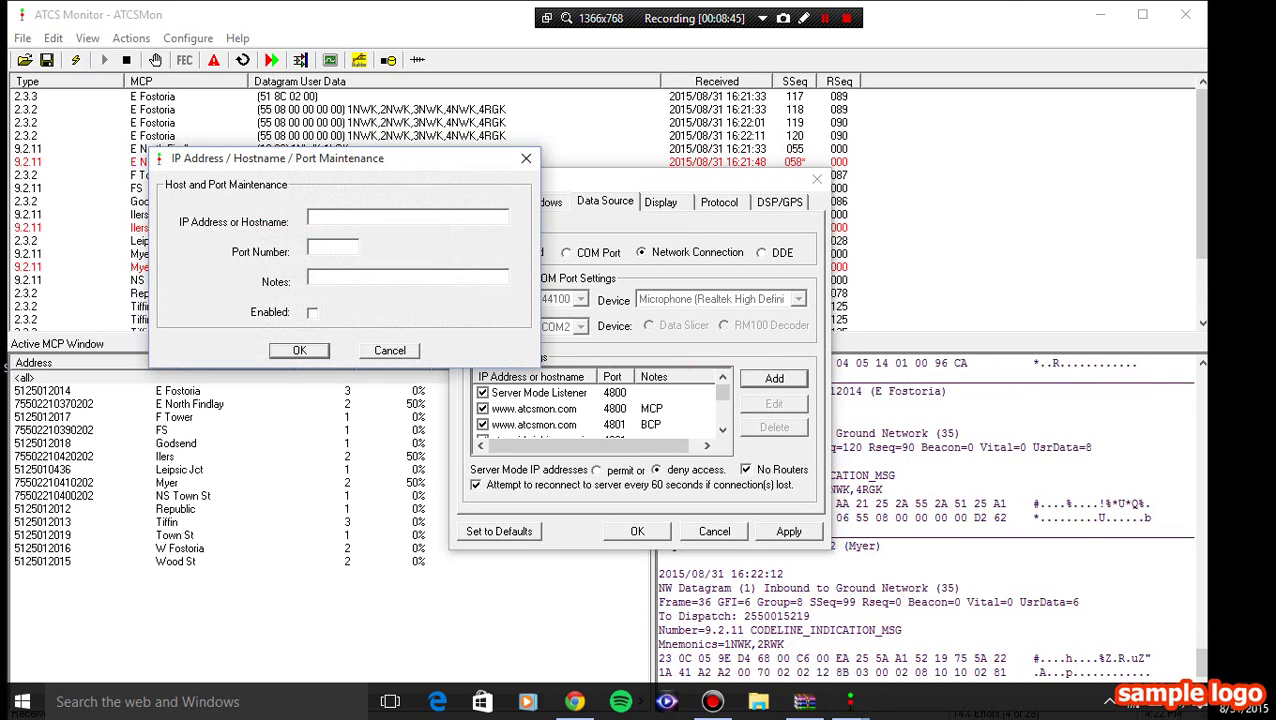
key("shift+F10")
key("Down")
key("Down")
key("Down")
key("Return")
key("Tab")
type("4800")
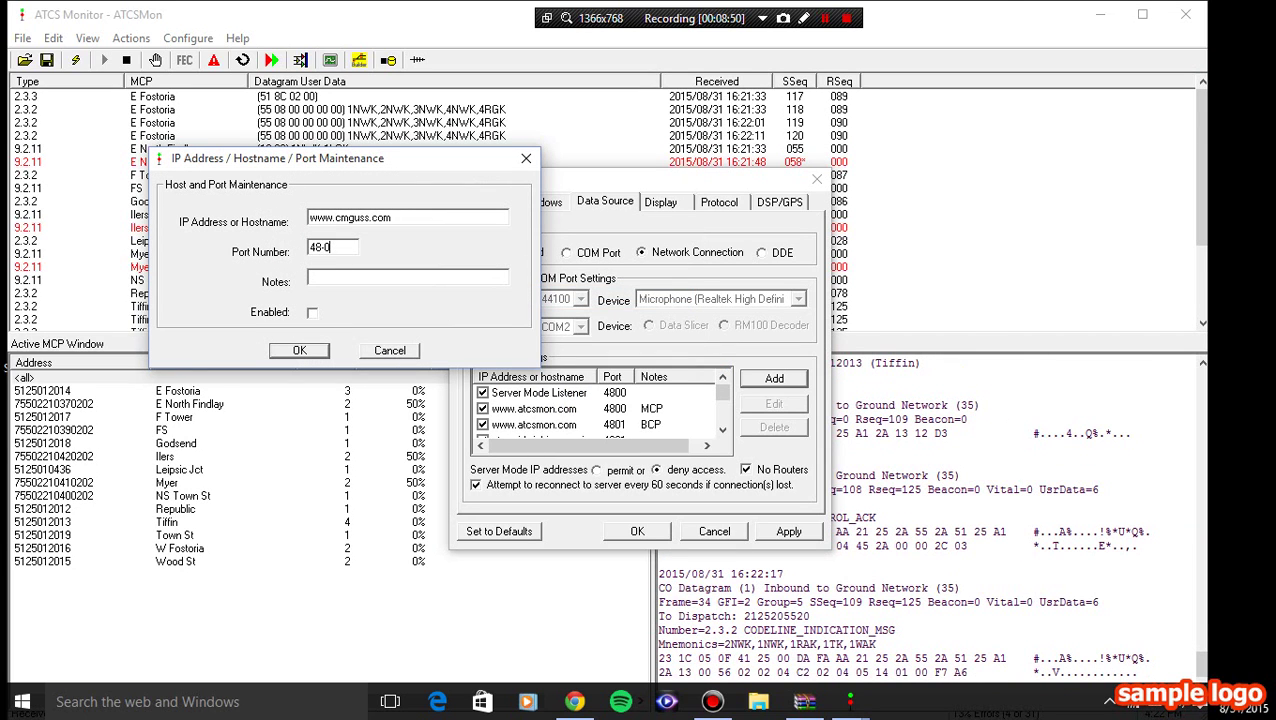
key("BackSpace")
key("BackSpace")
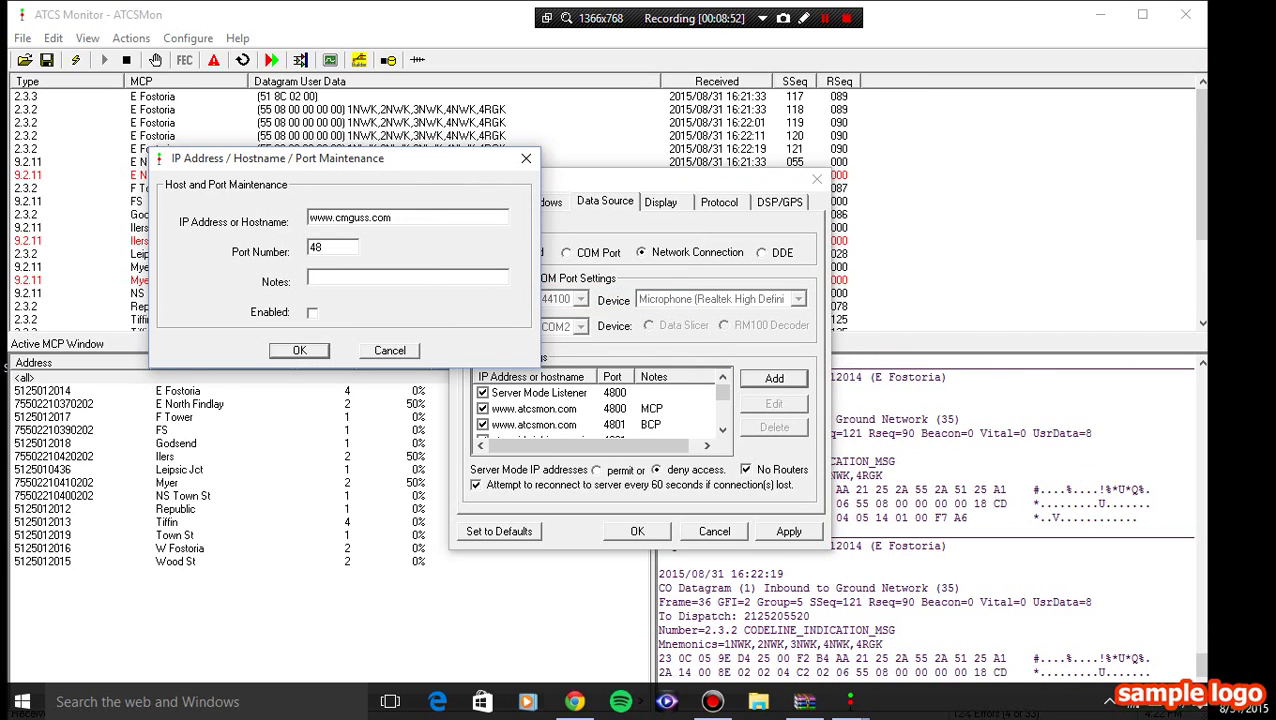
type("01")
key("Tab")
key("Tab")
key("space")
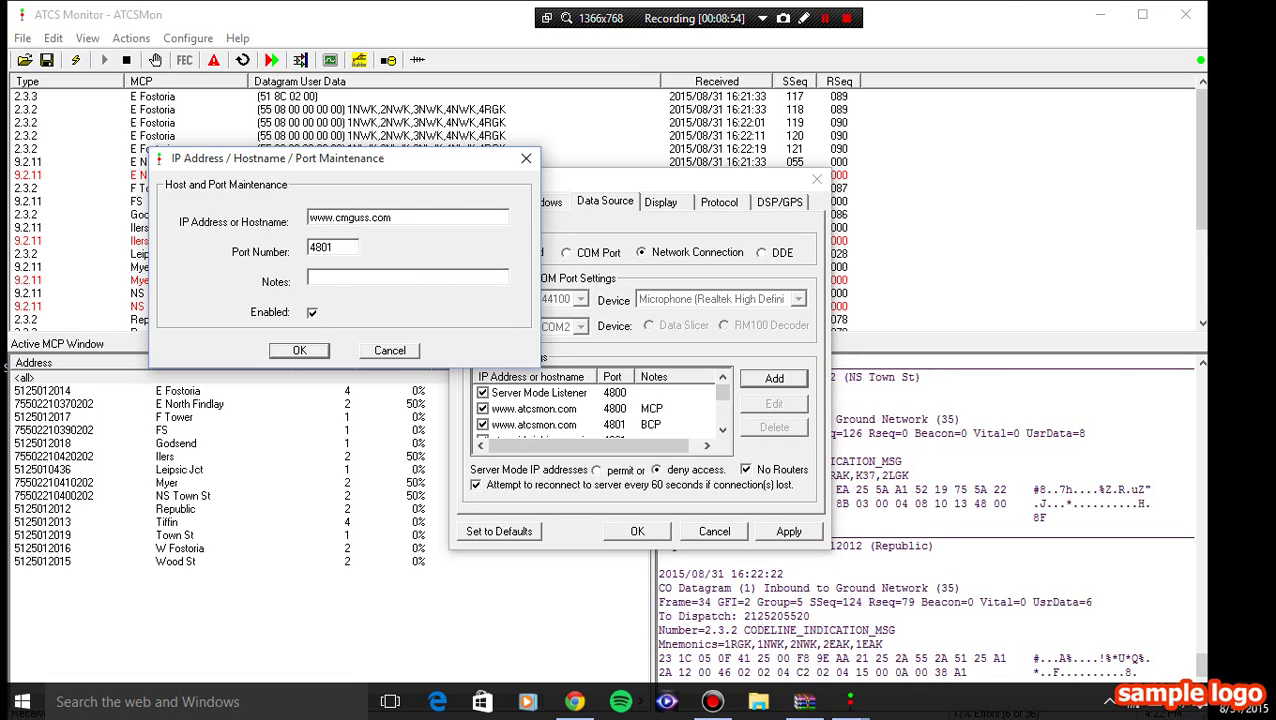
key("Return")
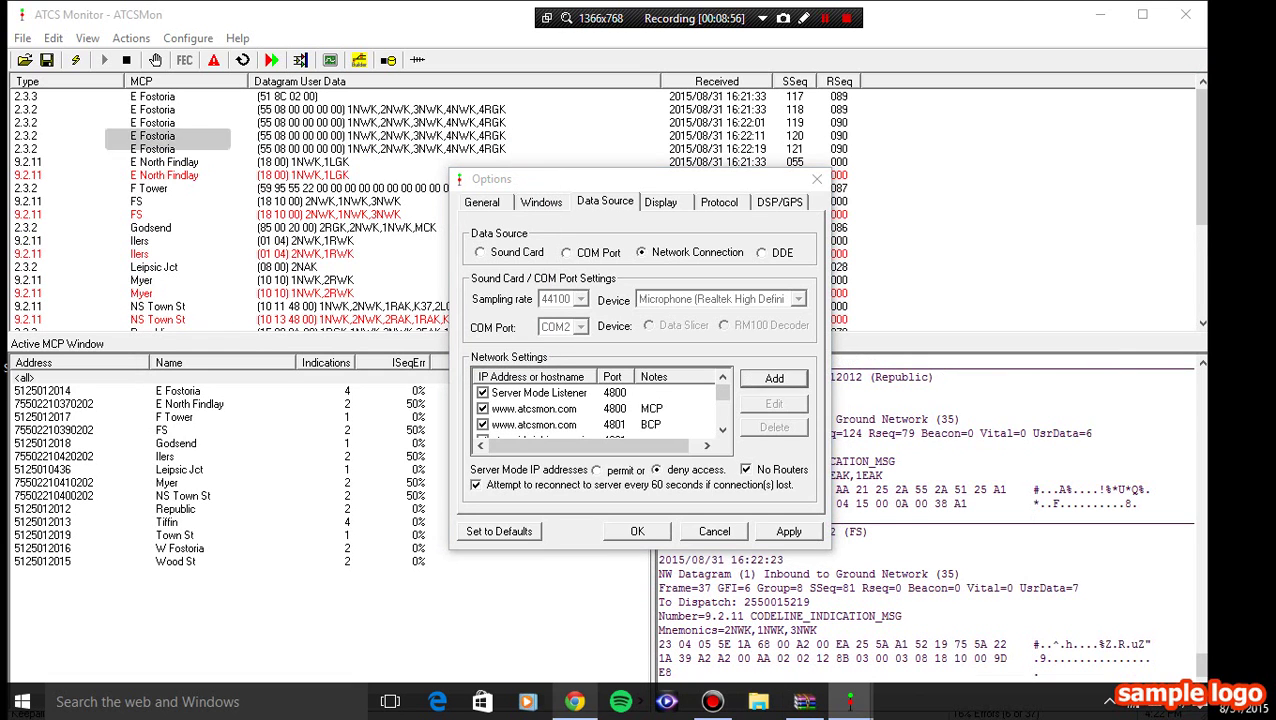
- Check port 4801 in row 182 of the Yahoo Groups database, then return to Options
key("alt+Tab")
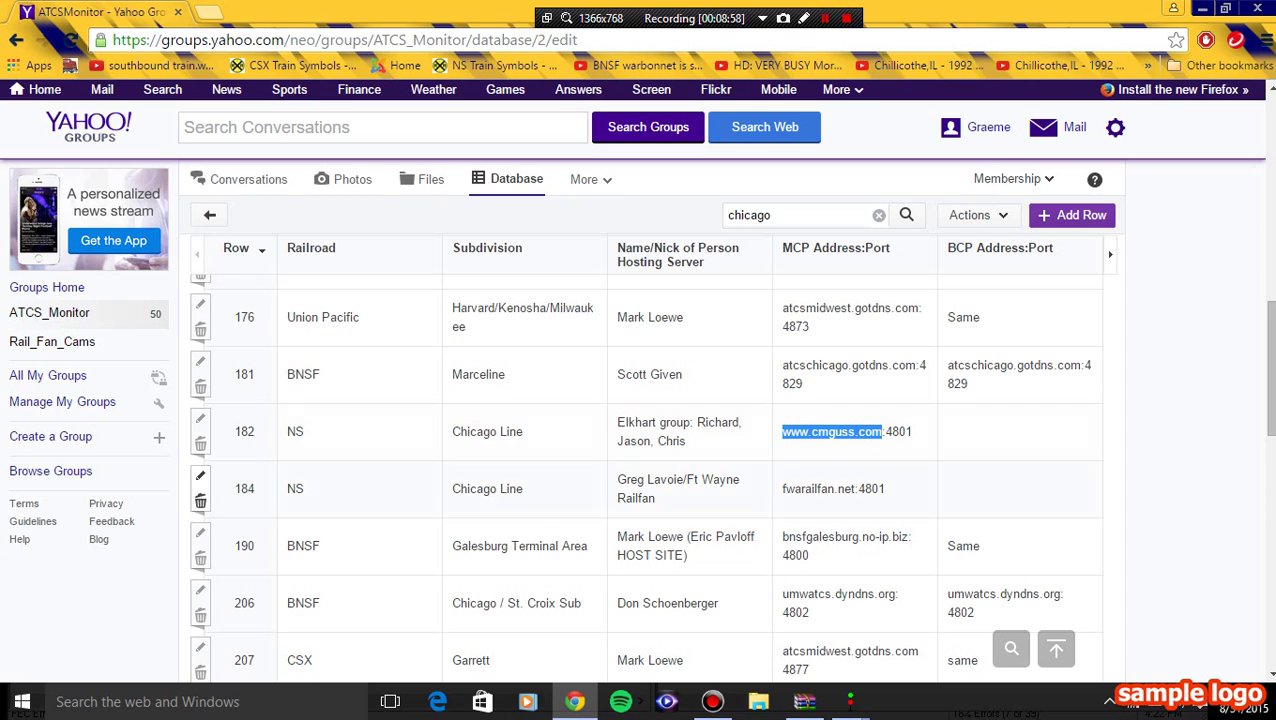
left_click(200, 442)
left_click_drag(888, 431, 910, 431)
left_click(910, 431)
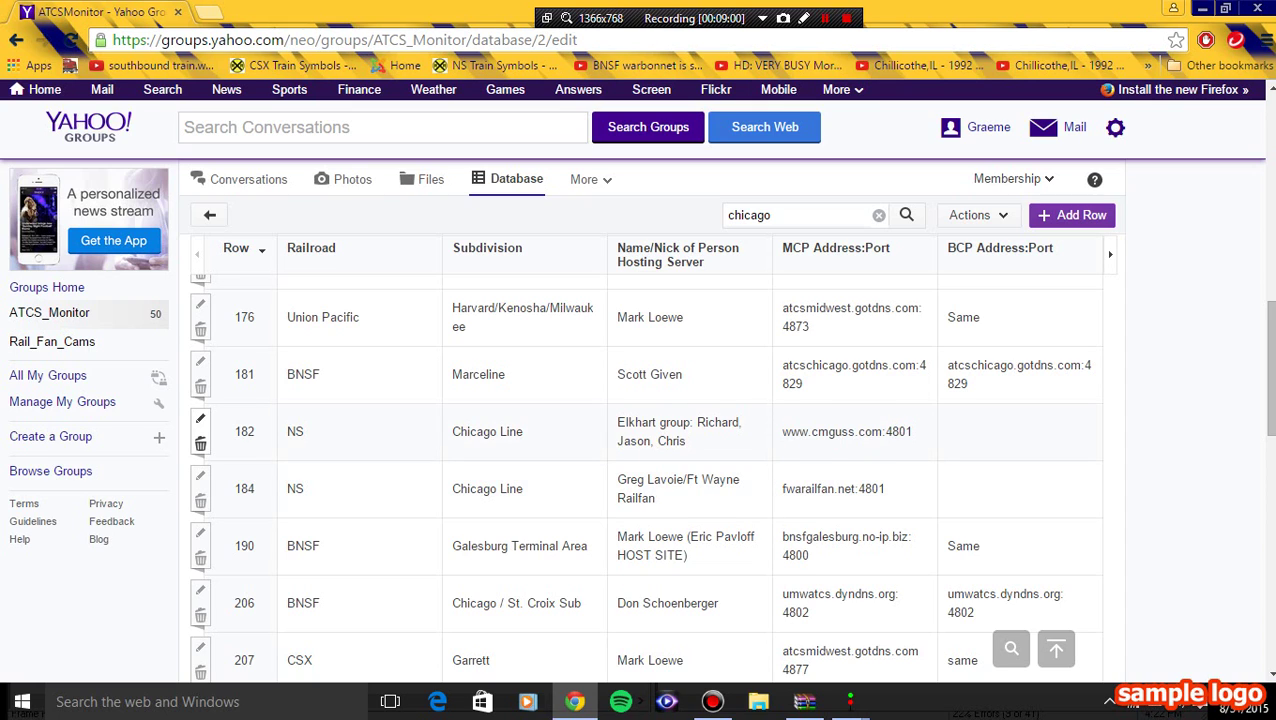
mouse_move(850, 702)
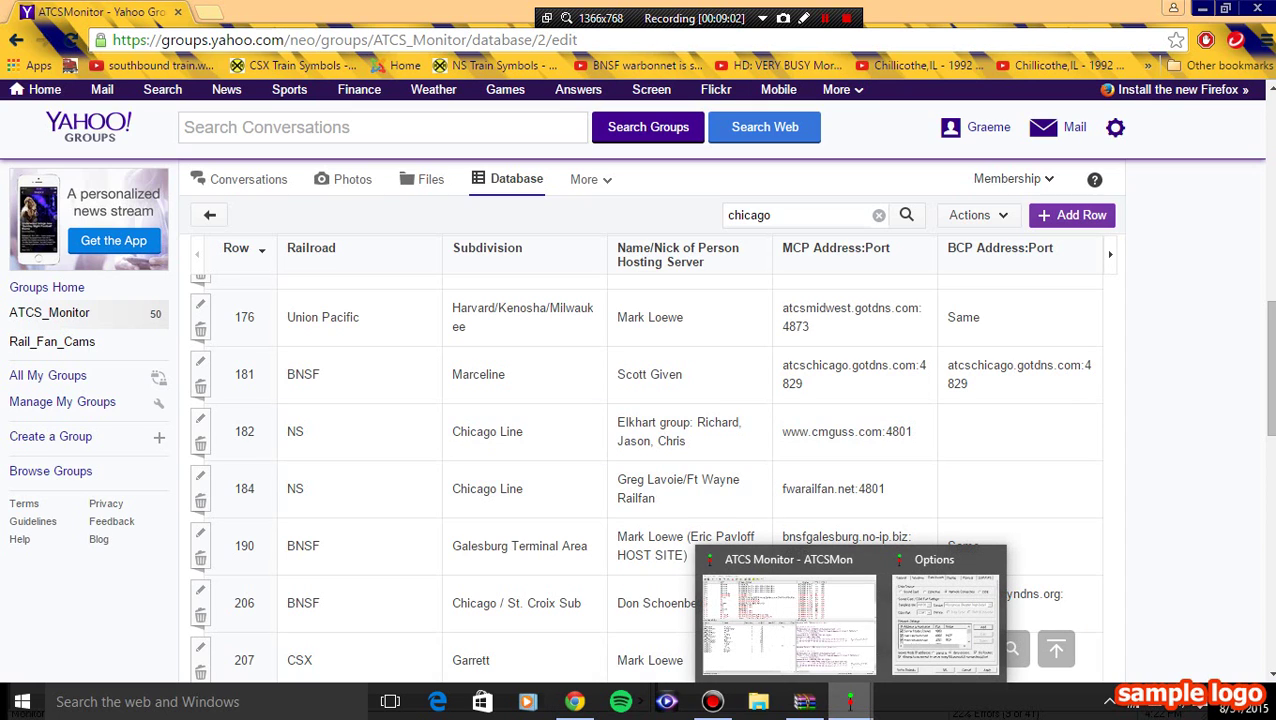
left_click(945, 615)
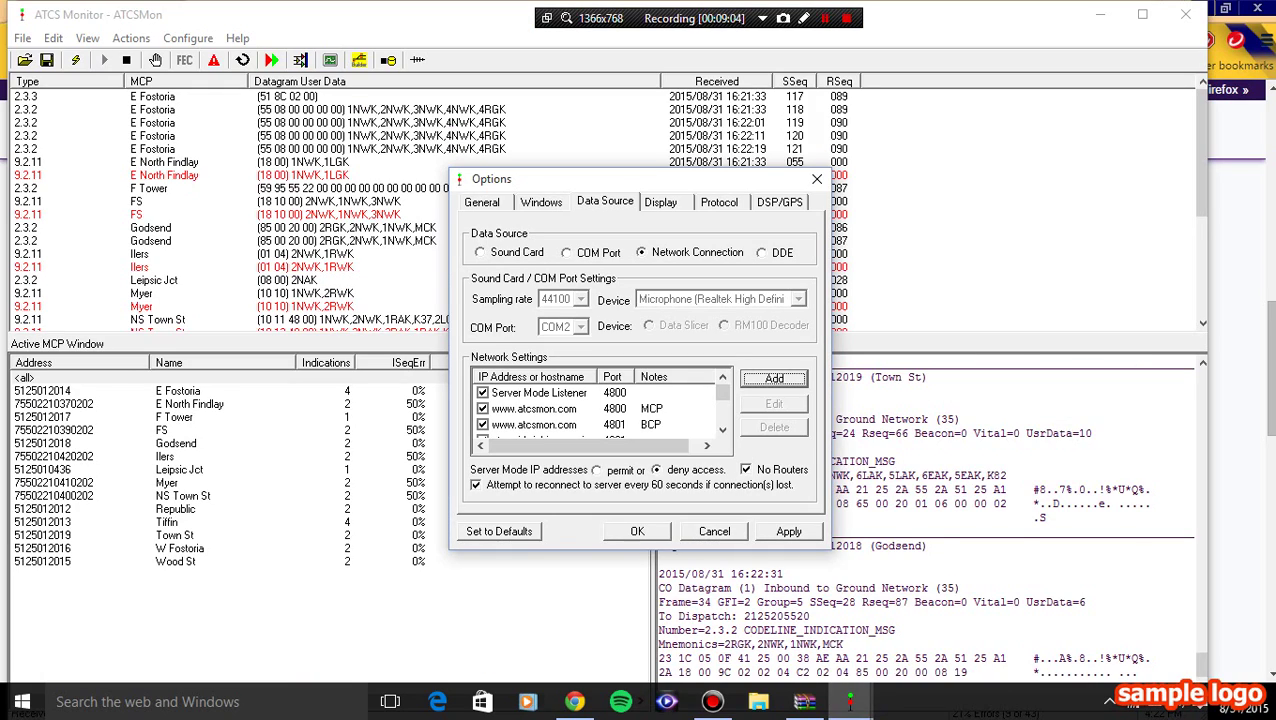
mouse_move(850, 702)
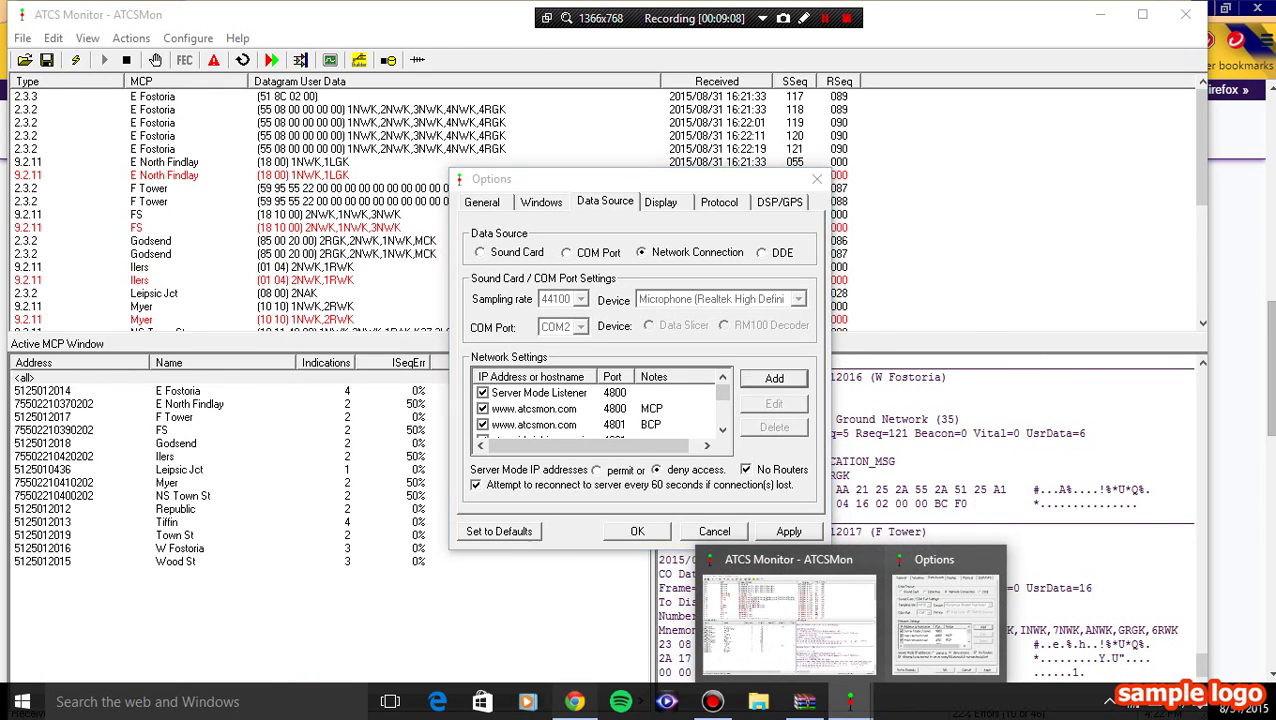
left_click(575, 702)
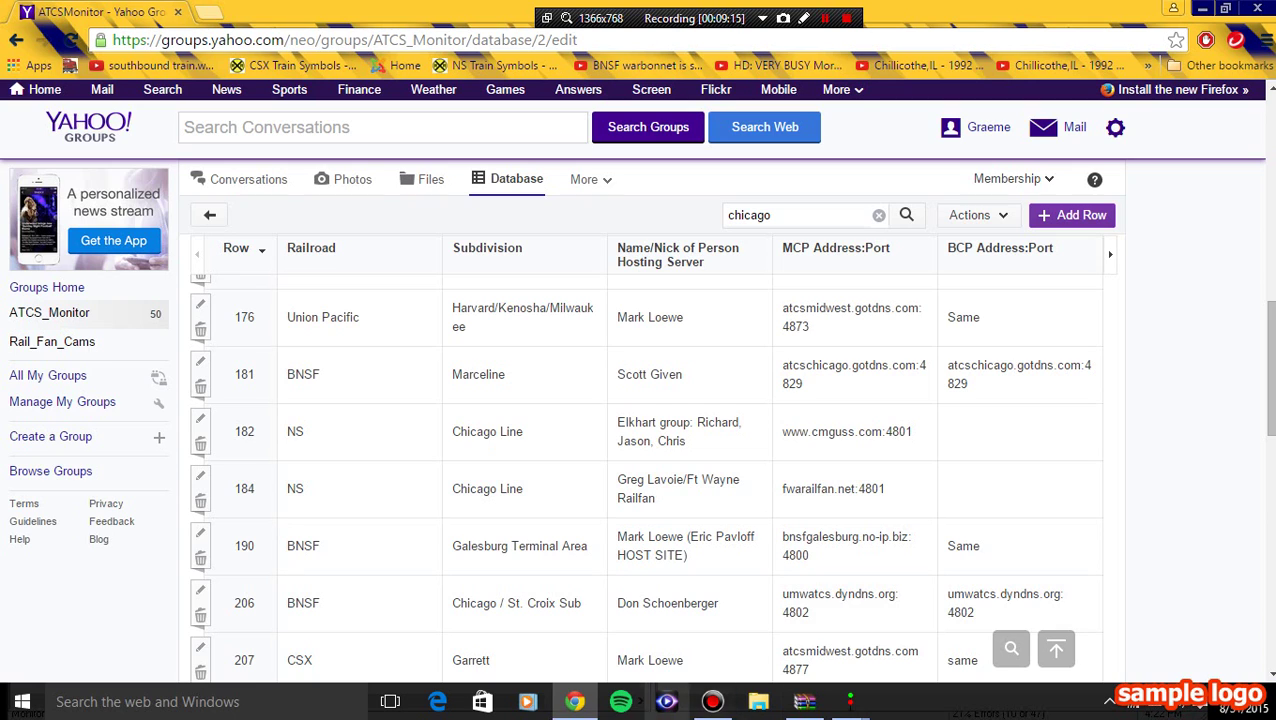
mouse_move(850, 702)
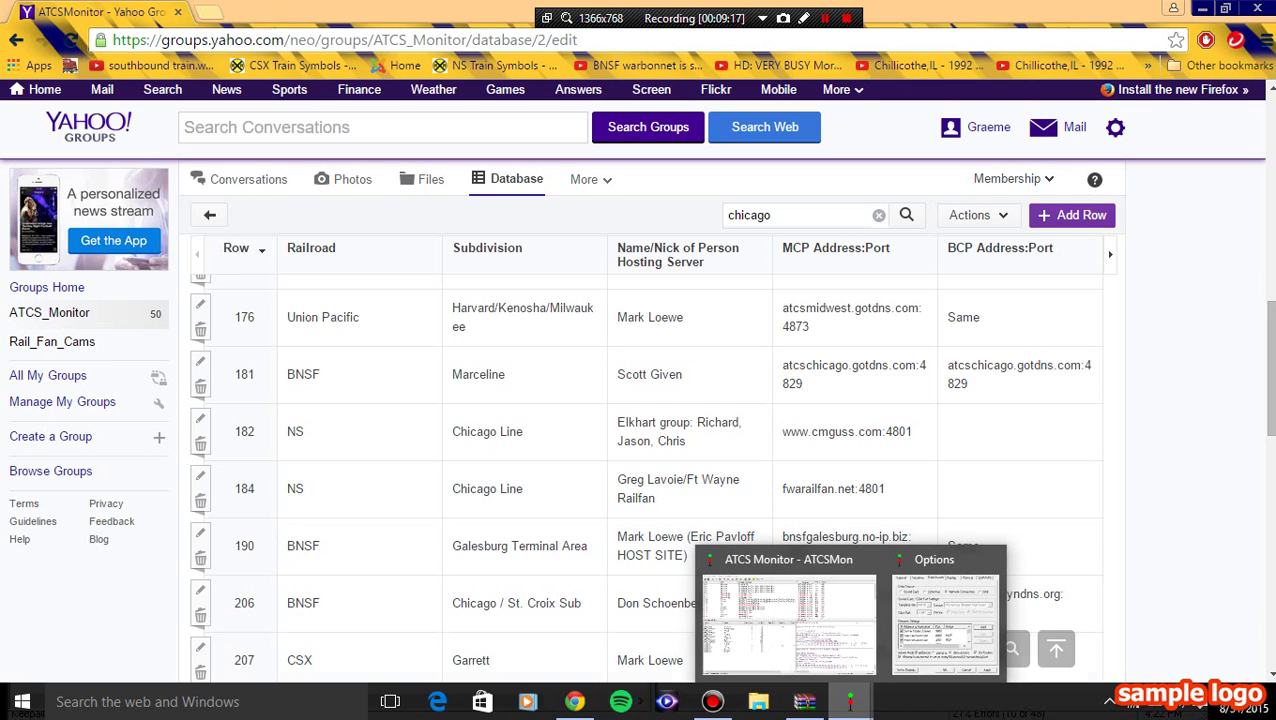
left_click(944, 615)
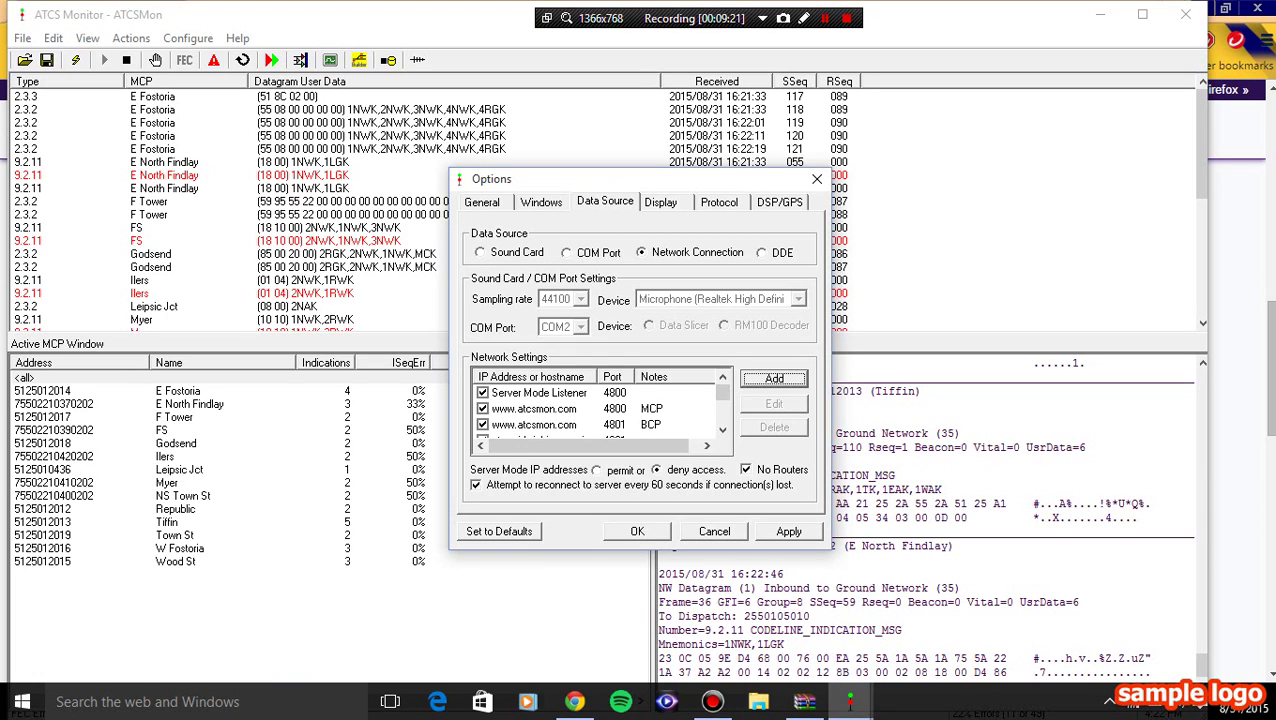
- Choose ns chicago line 20150830.lay from the Layouts folder as the dispatcher layout file
key("ctrl+Tab")
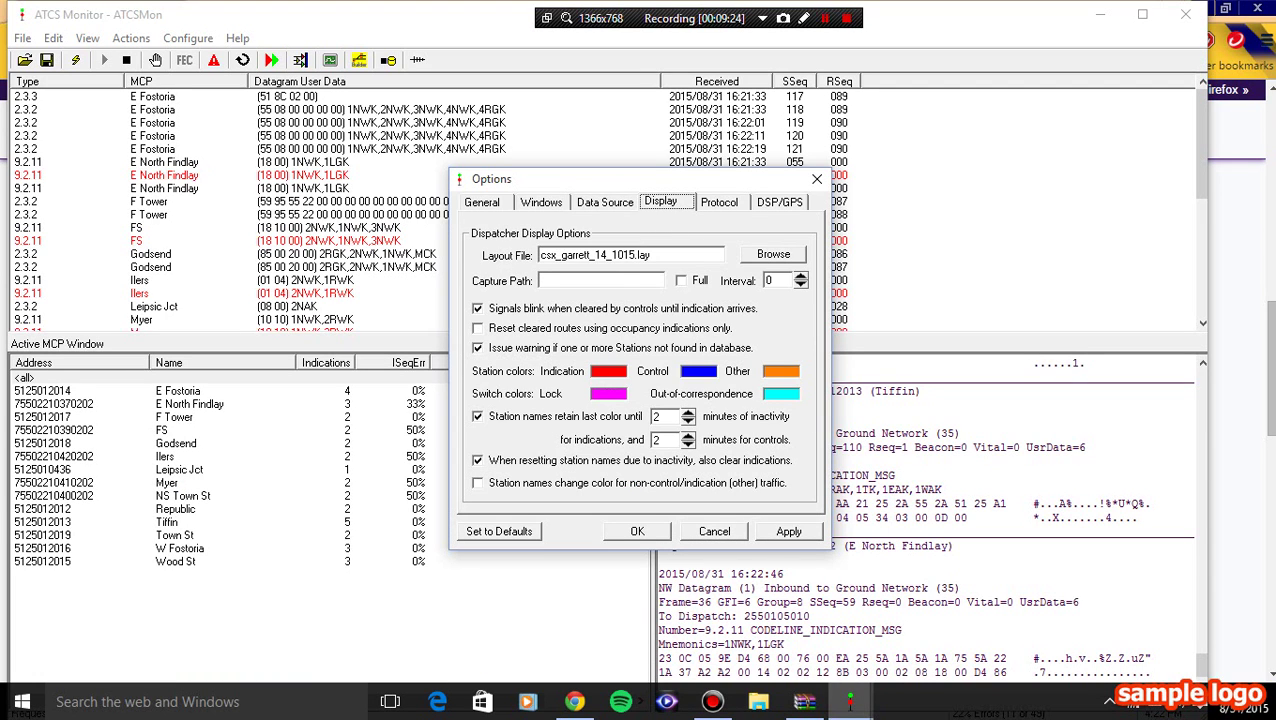
key("Tab")
key("Return")
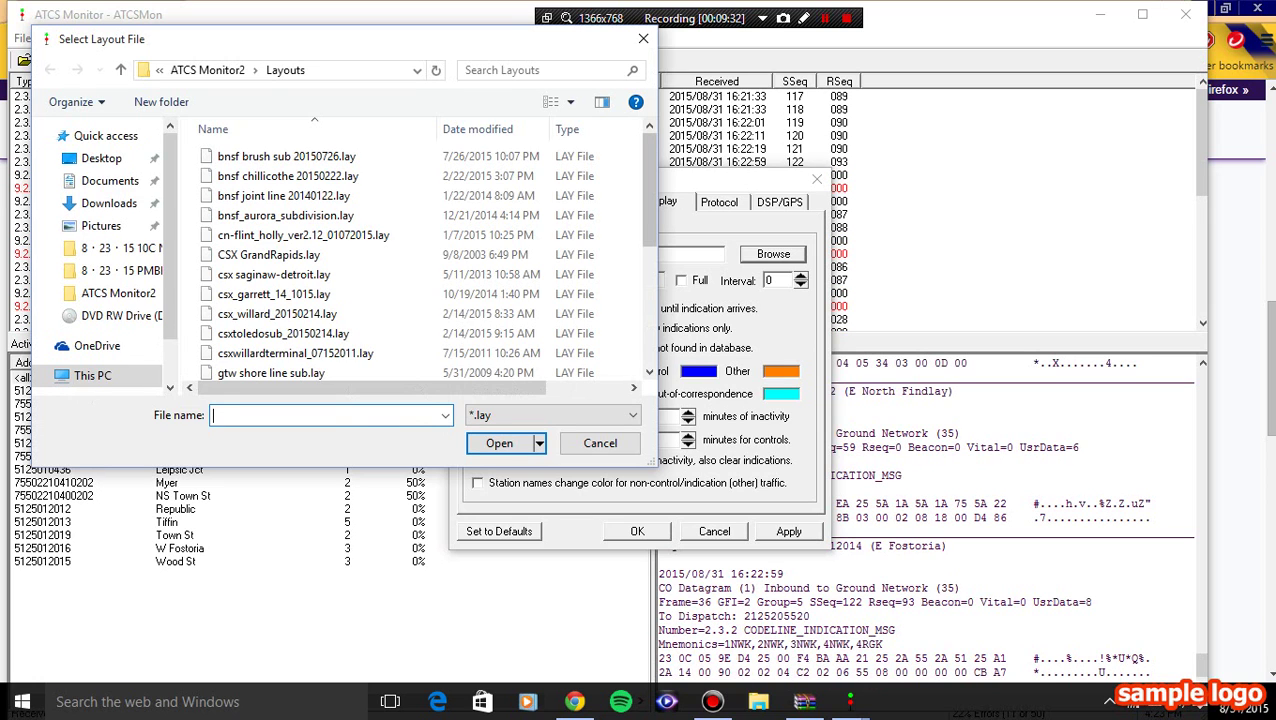
scroll(420, 260, "down", 4)
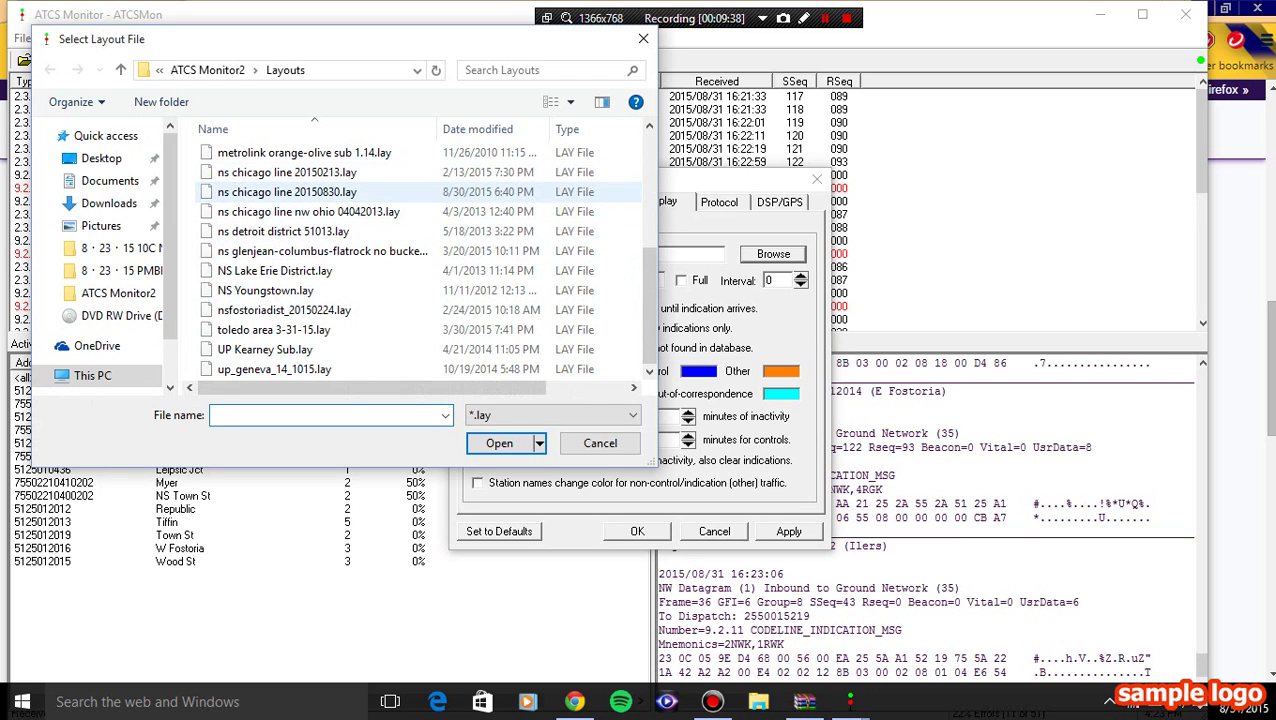
left_click(420, 191)
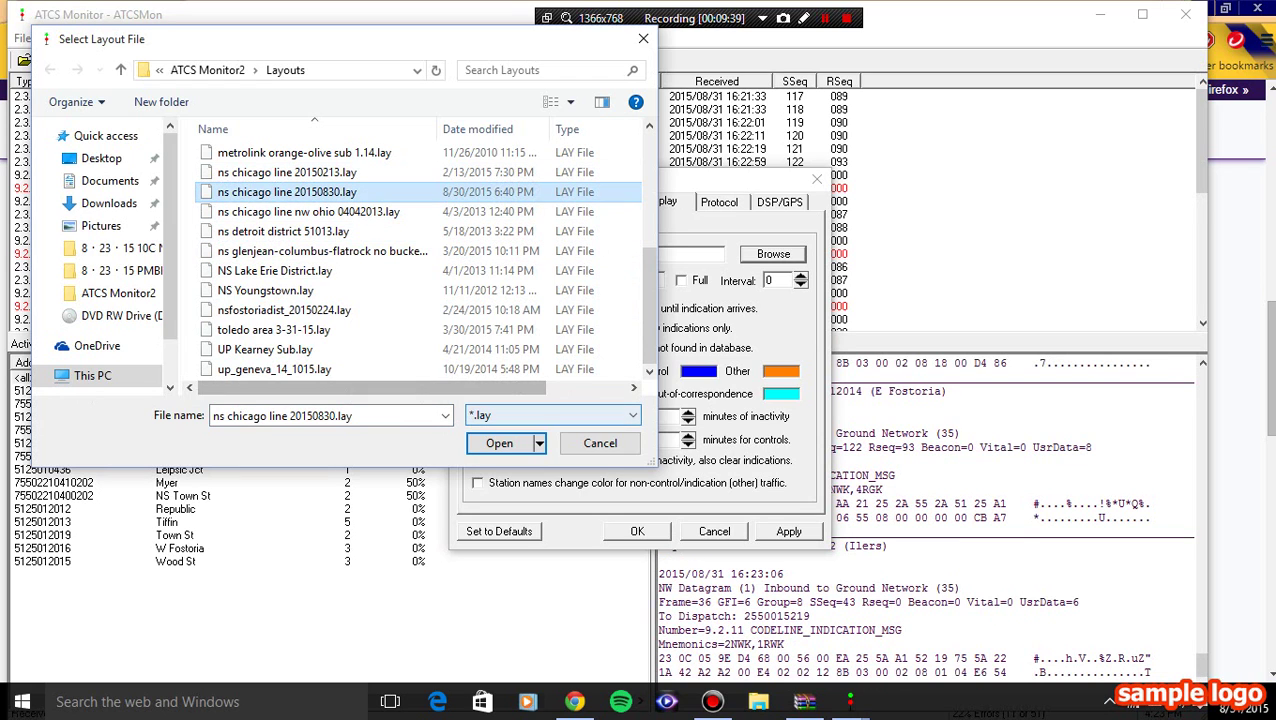
key("Return")
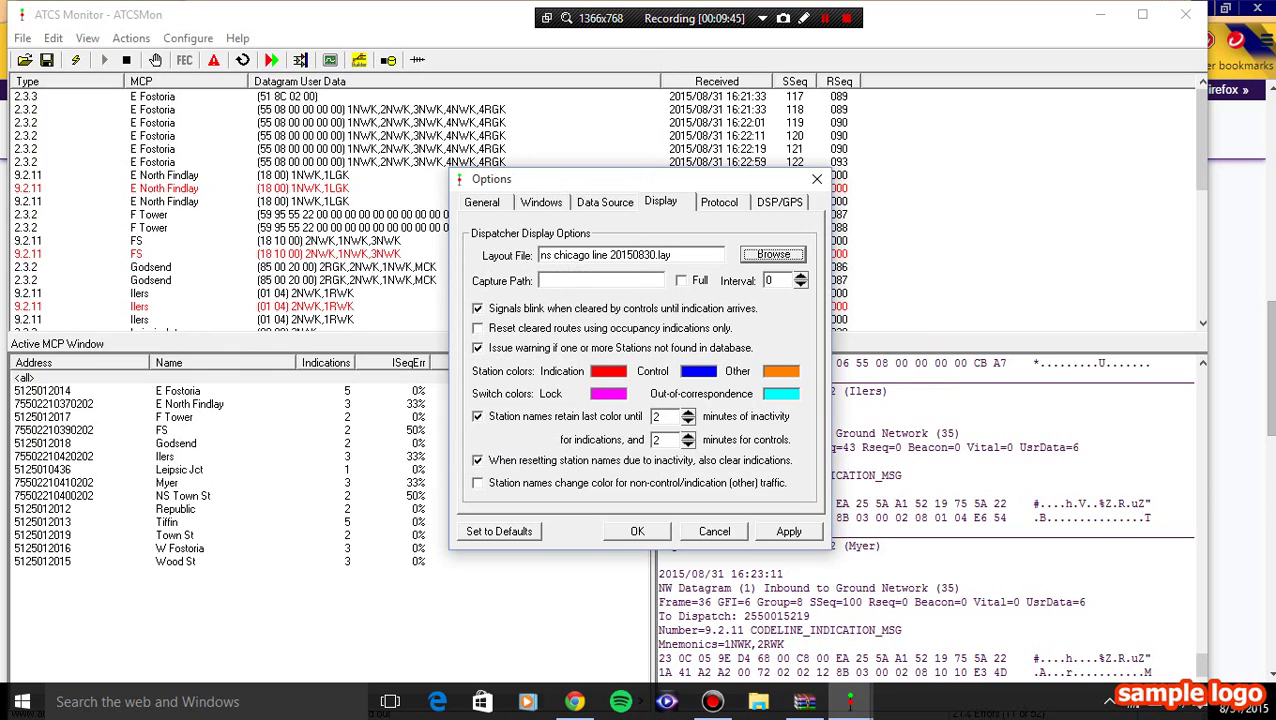
- Apply the settings and dismiss the warning that CP 417, Ash Street and CP Cermak lack MCP data
key("ctrl+Tab")
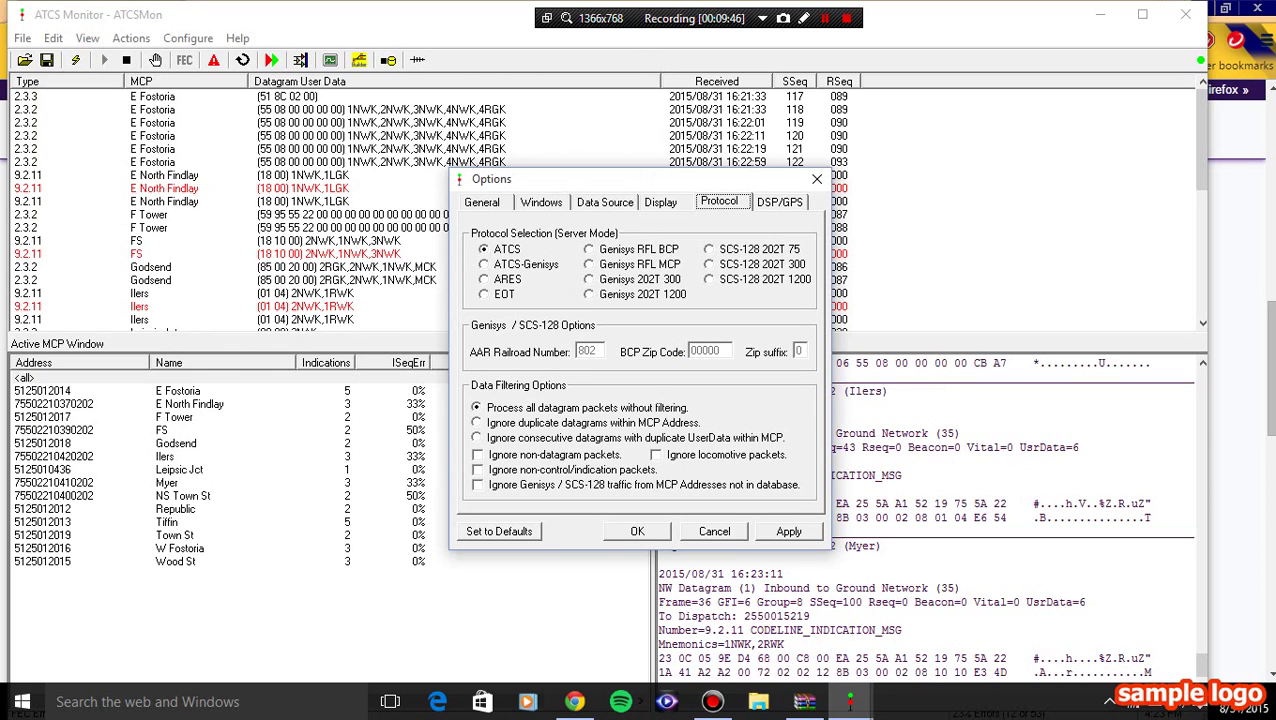
key("ctrl+Tab")
key("shift+Tab")
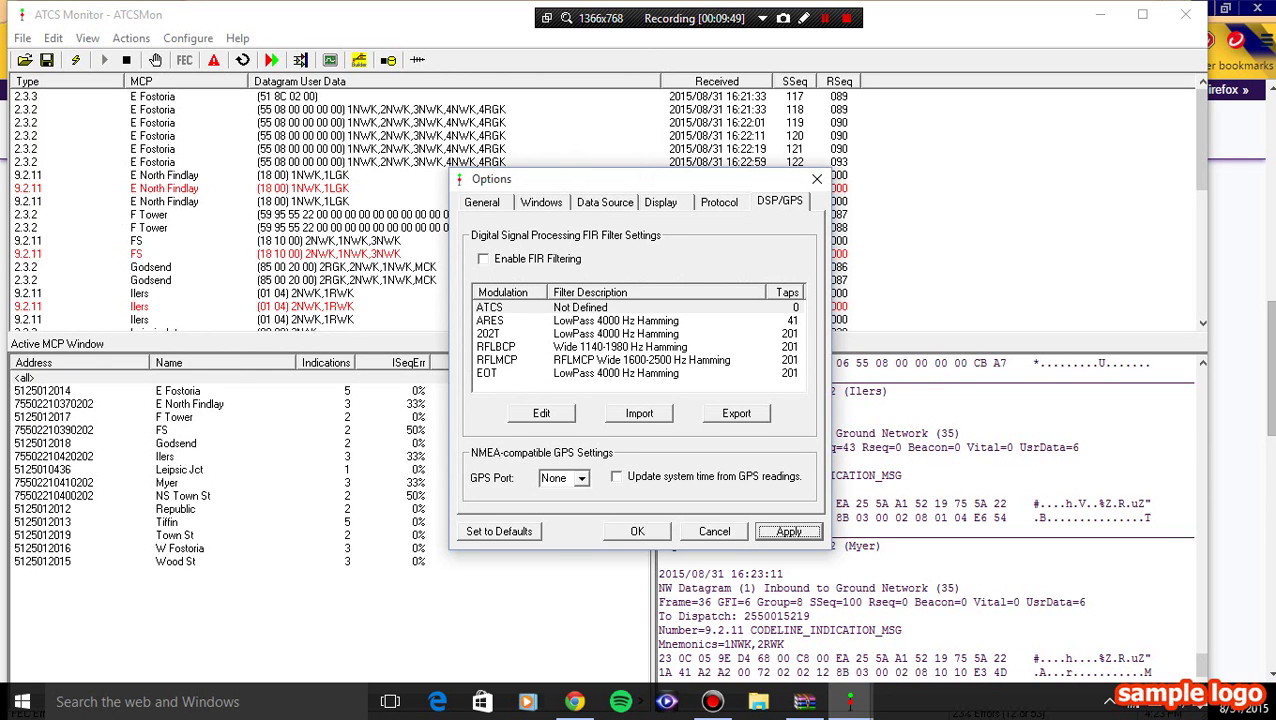
key("Return")
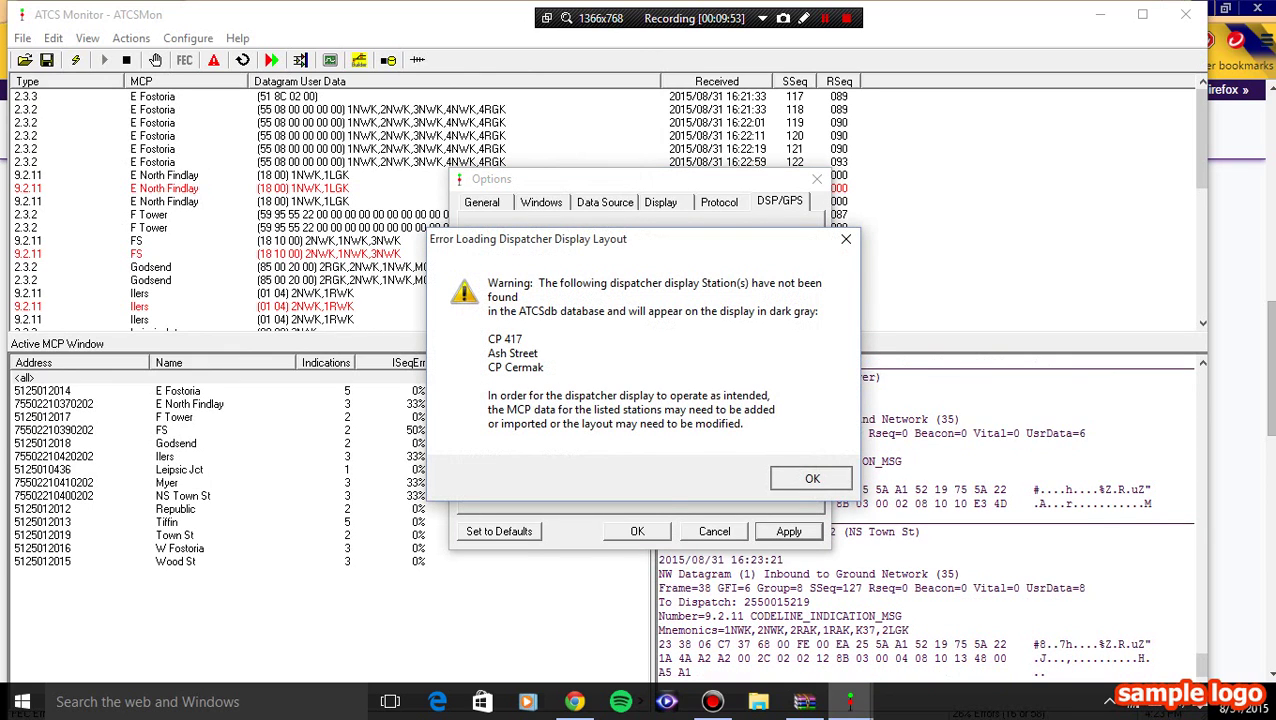
key("Return")
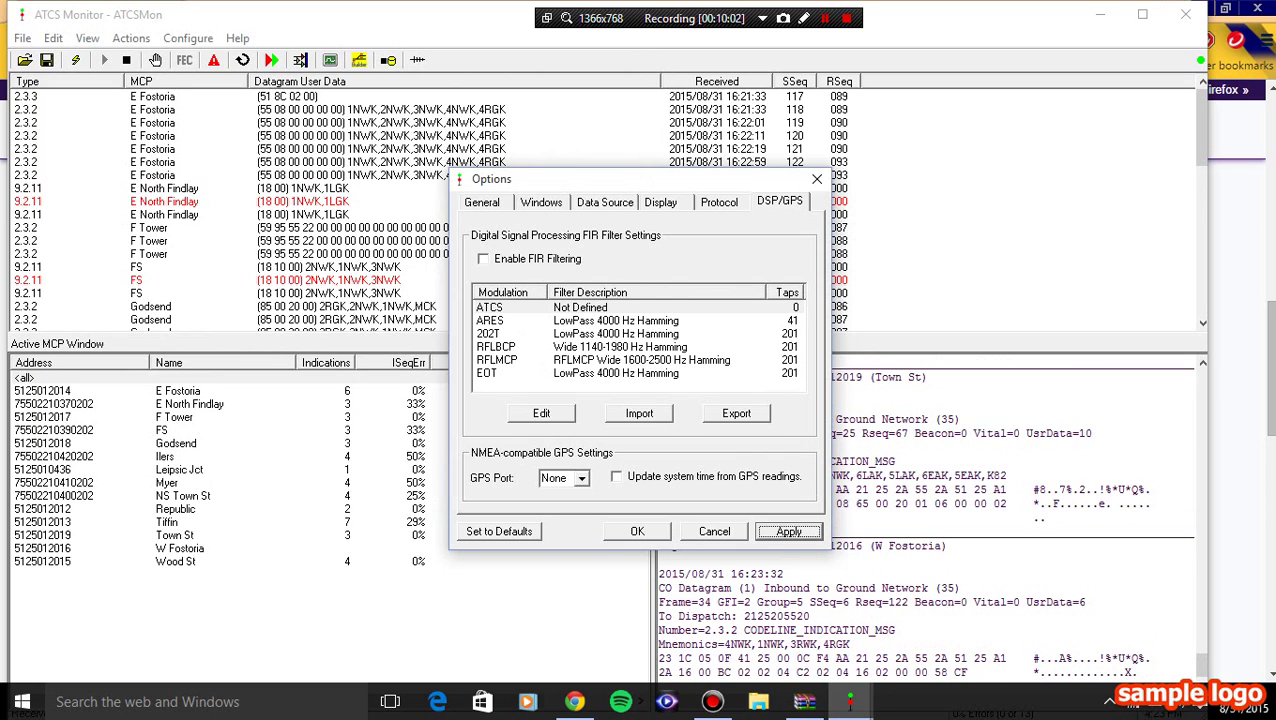
key("shift+Tab")
key("shift+Tab")
- Close Options, keeping the changes, and open the MCP Information window
key("Return")
key("alt+c")
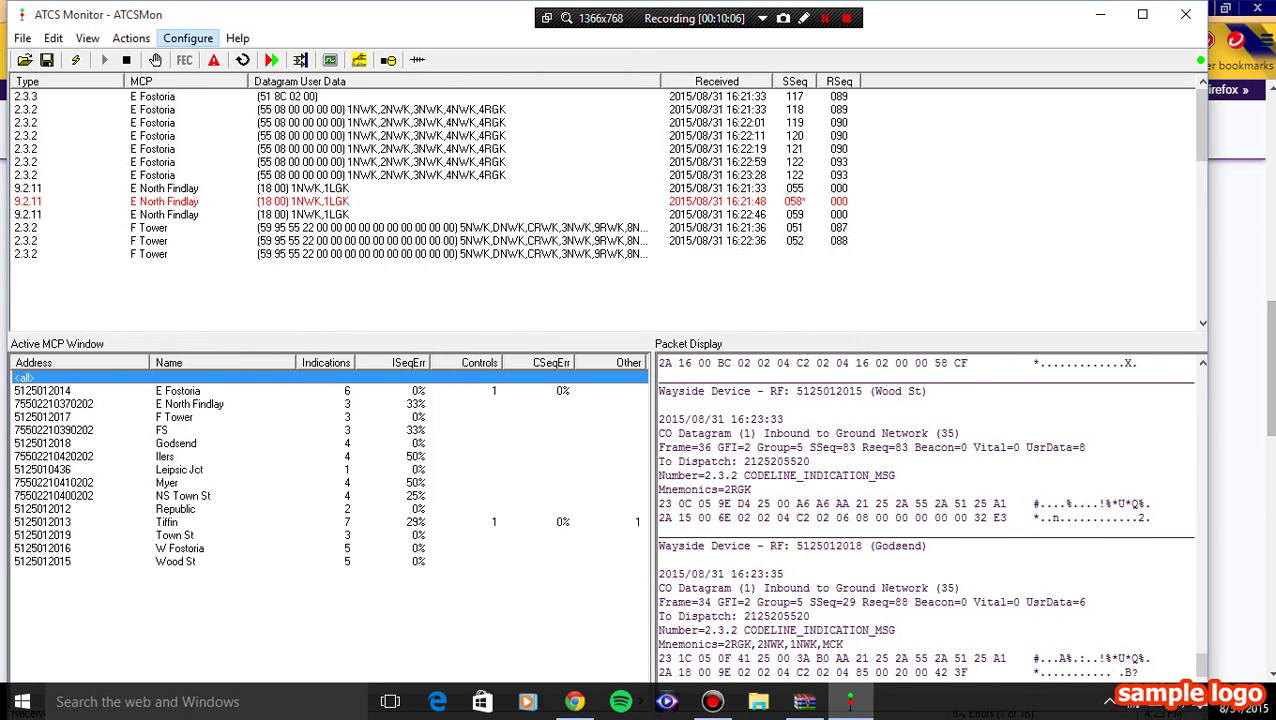
key("Up")
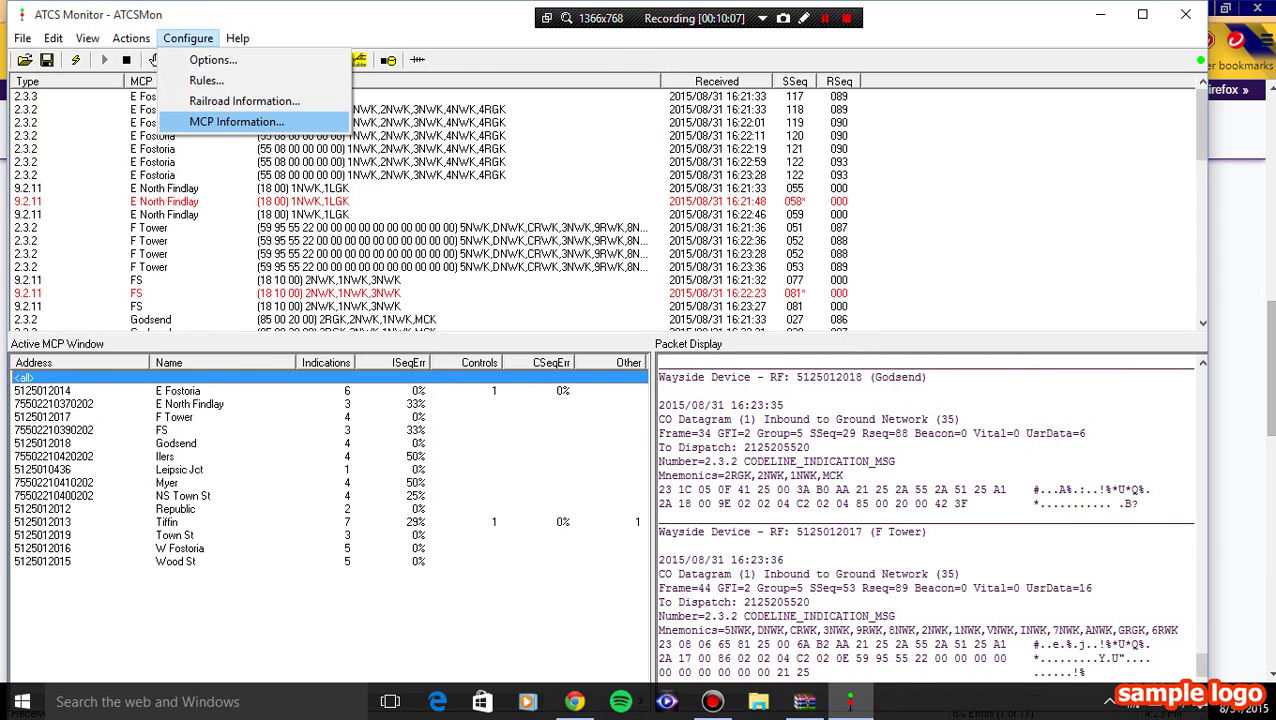
key("Return")
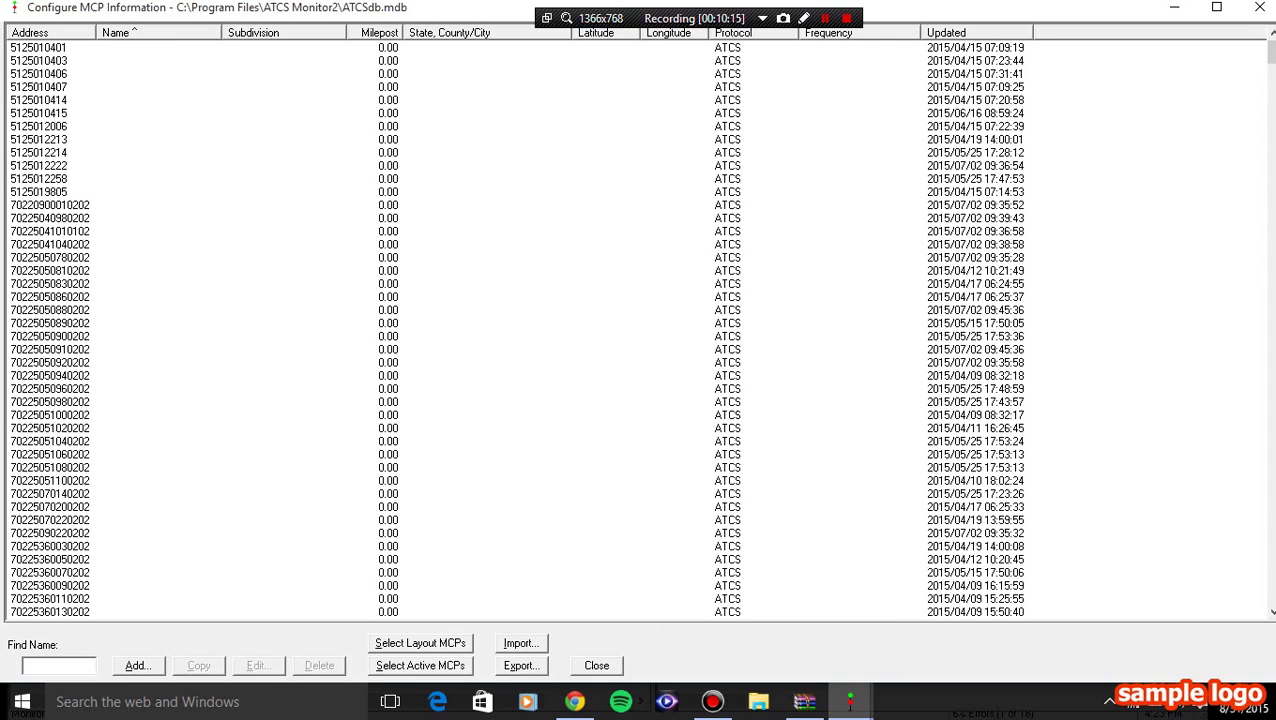
- Import NS Chicago Line 20150830.mdb into the MCP database and close the MCP Information window
left_click(521, 665)
left_click(521, 643)
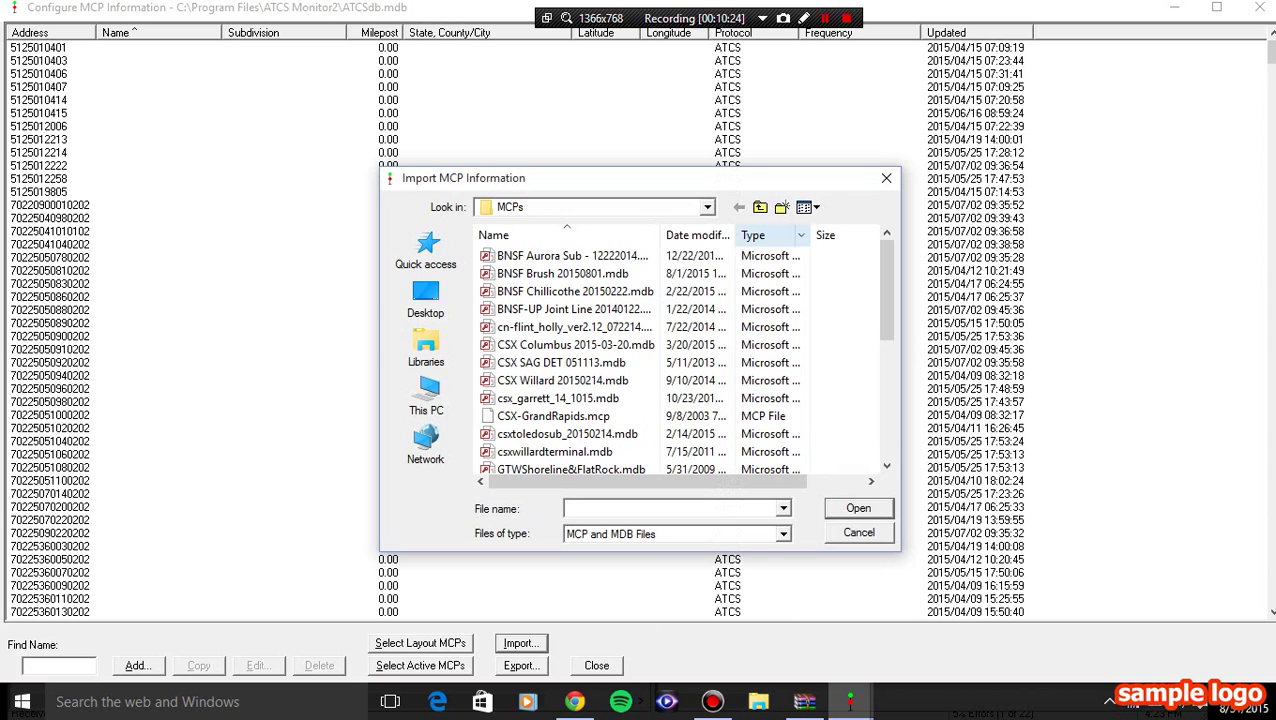
scroll(600, 360, "down", 5)
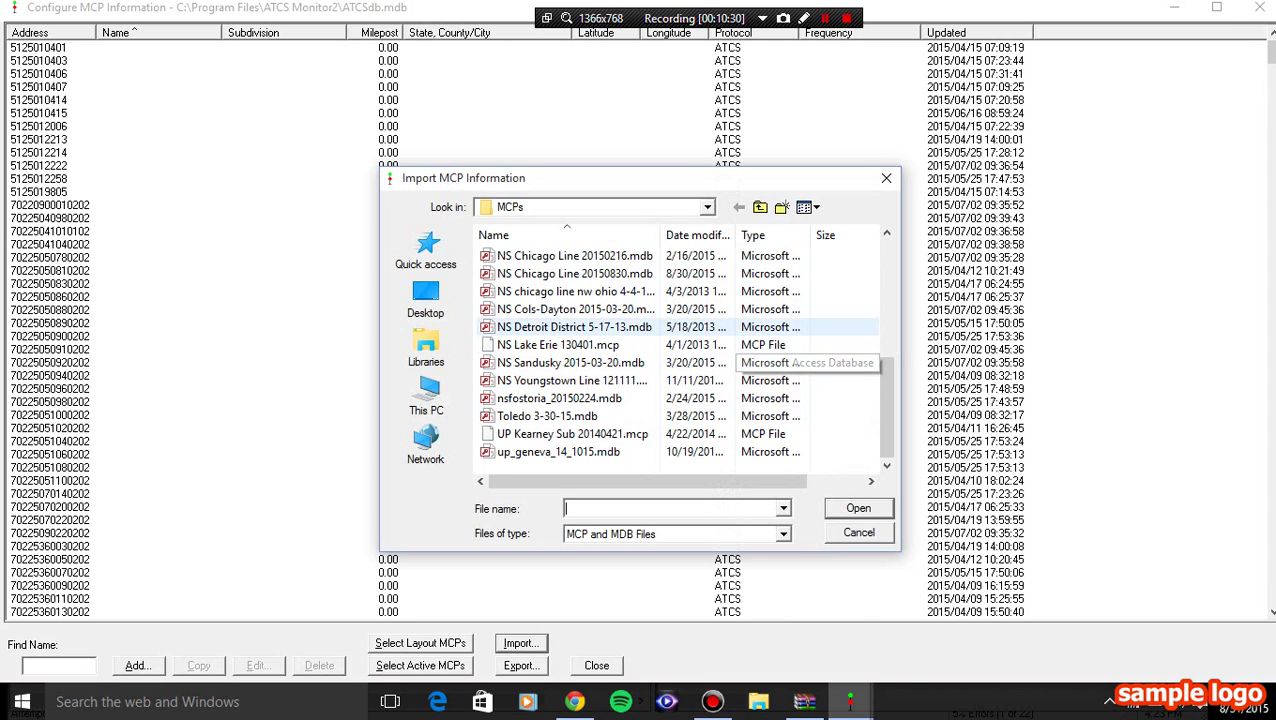
left_click(575, 273)
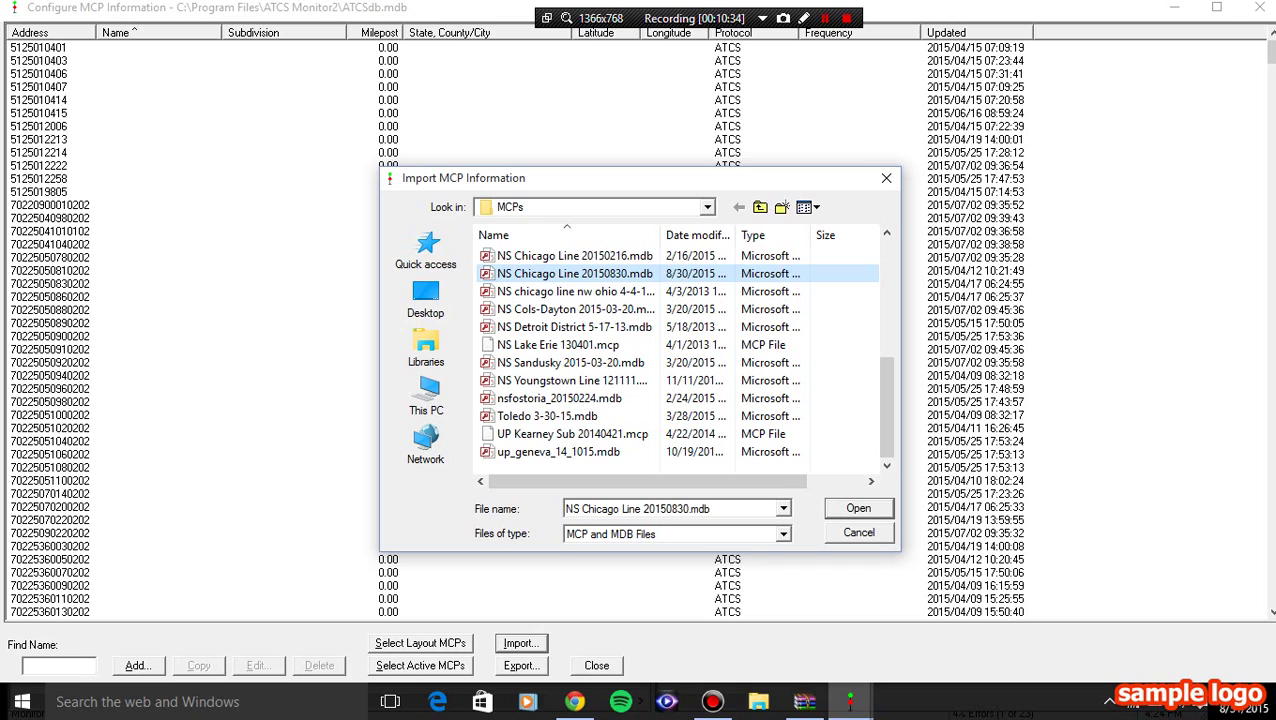
key("Return")
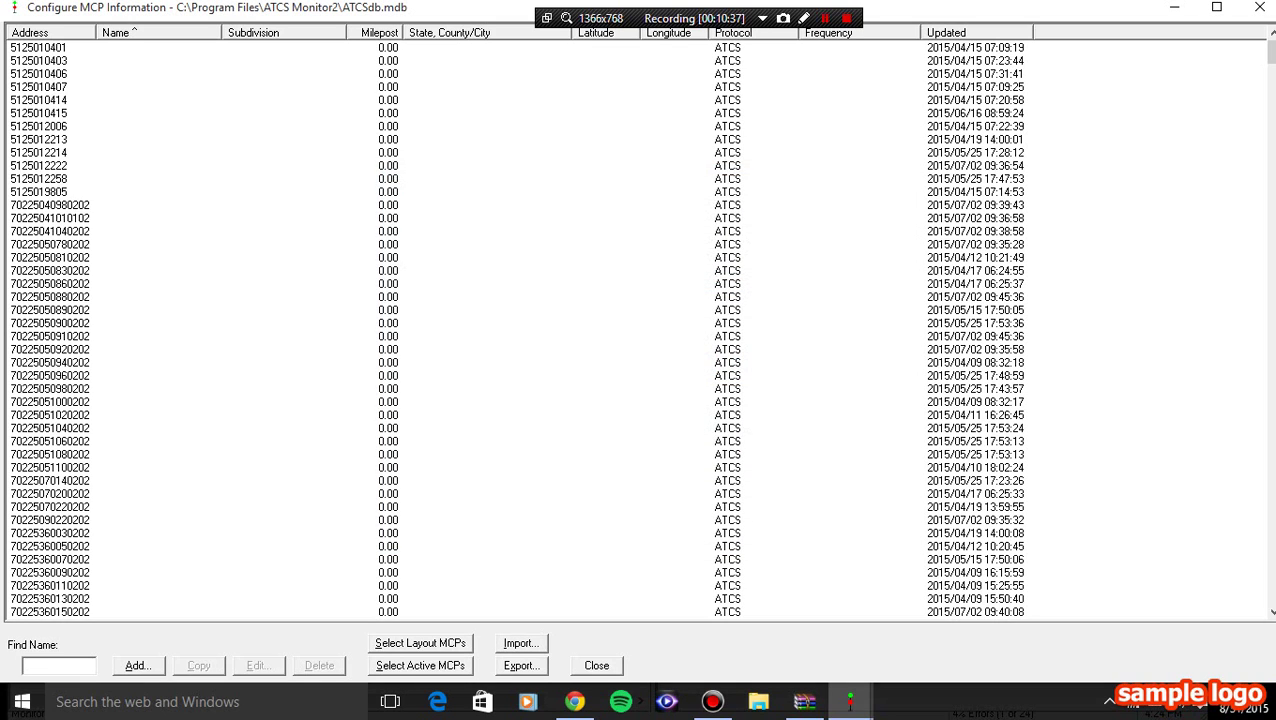
left_click(596, 665)
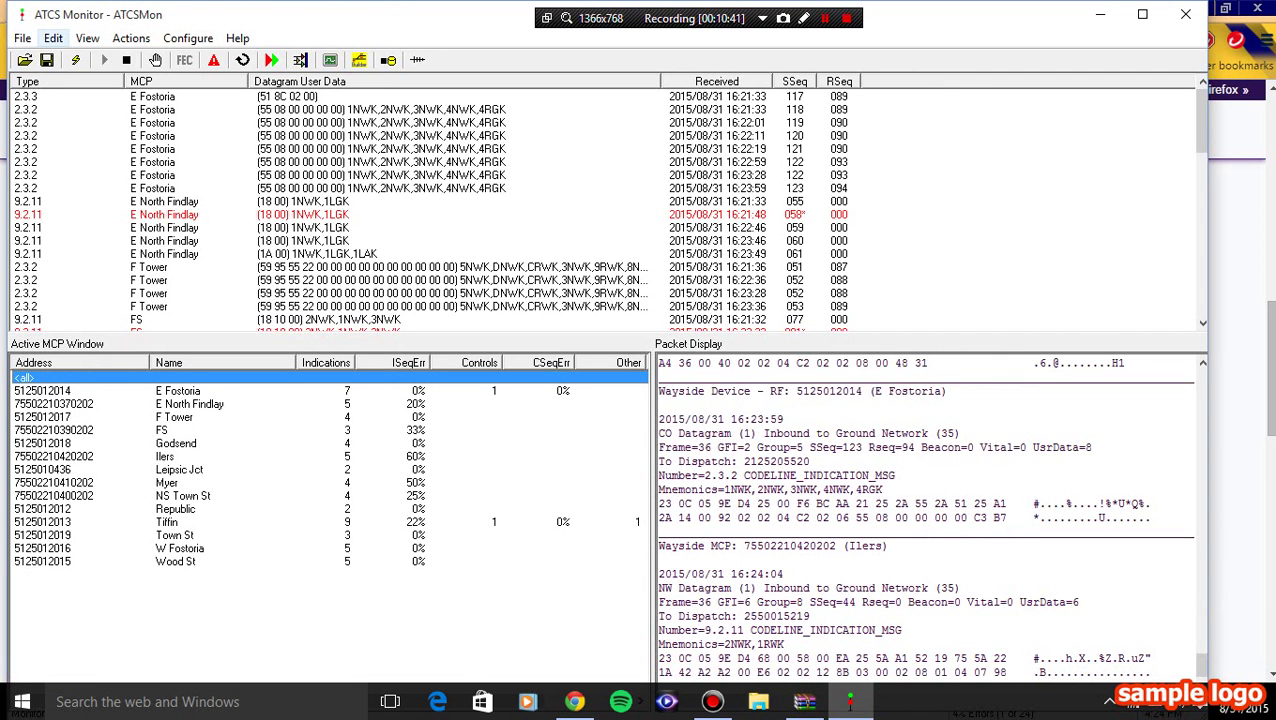
- Save the current settings via File > Save Profile As under the name 'NS chicago line fixed'
left_click(22, 38)
left_click(80, 101)
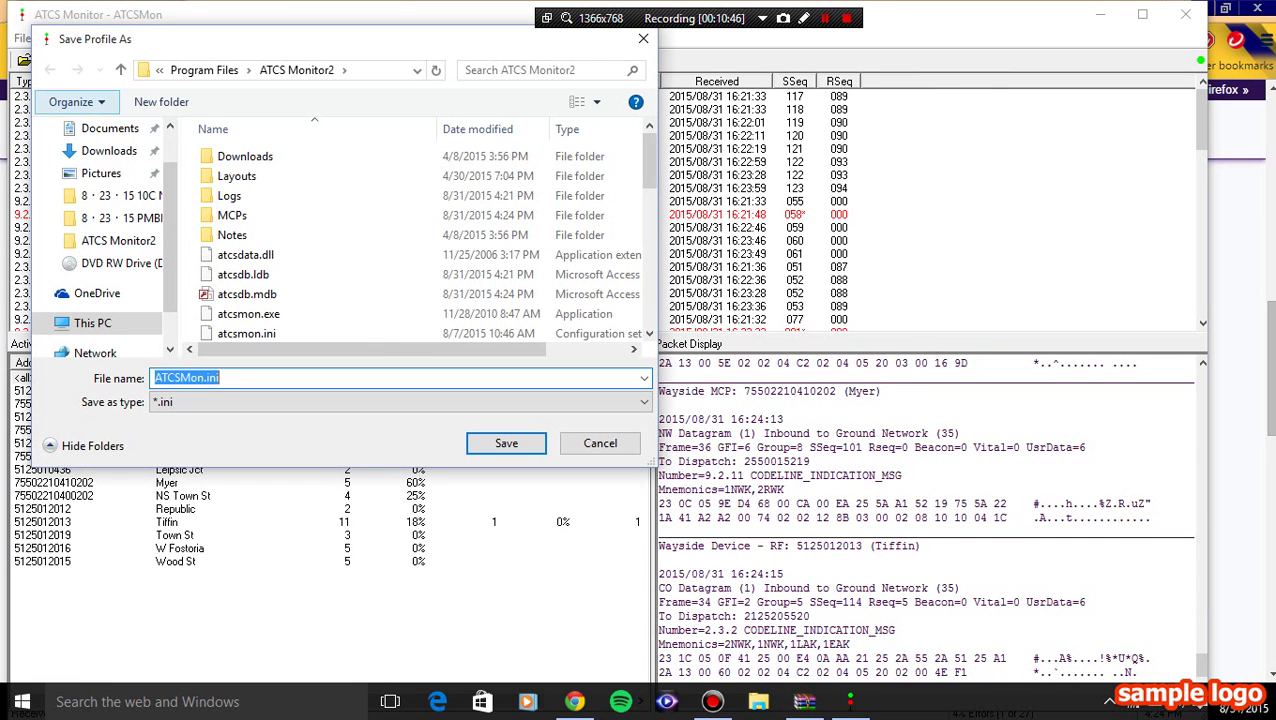
key("BackSpace")
type("NS ")
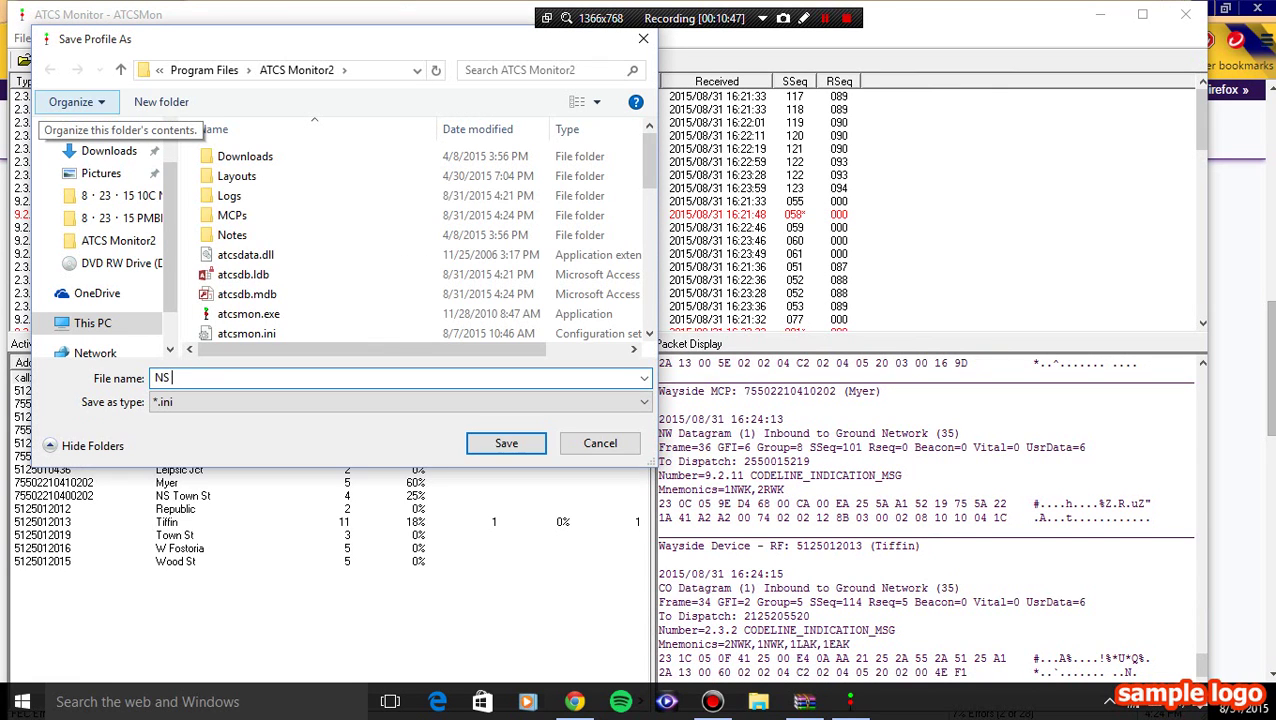
type("chicago line")
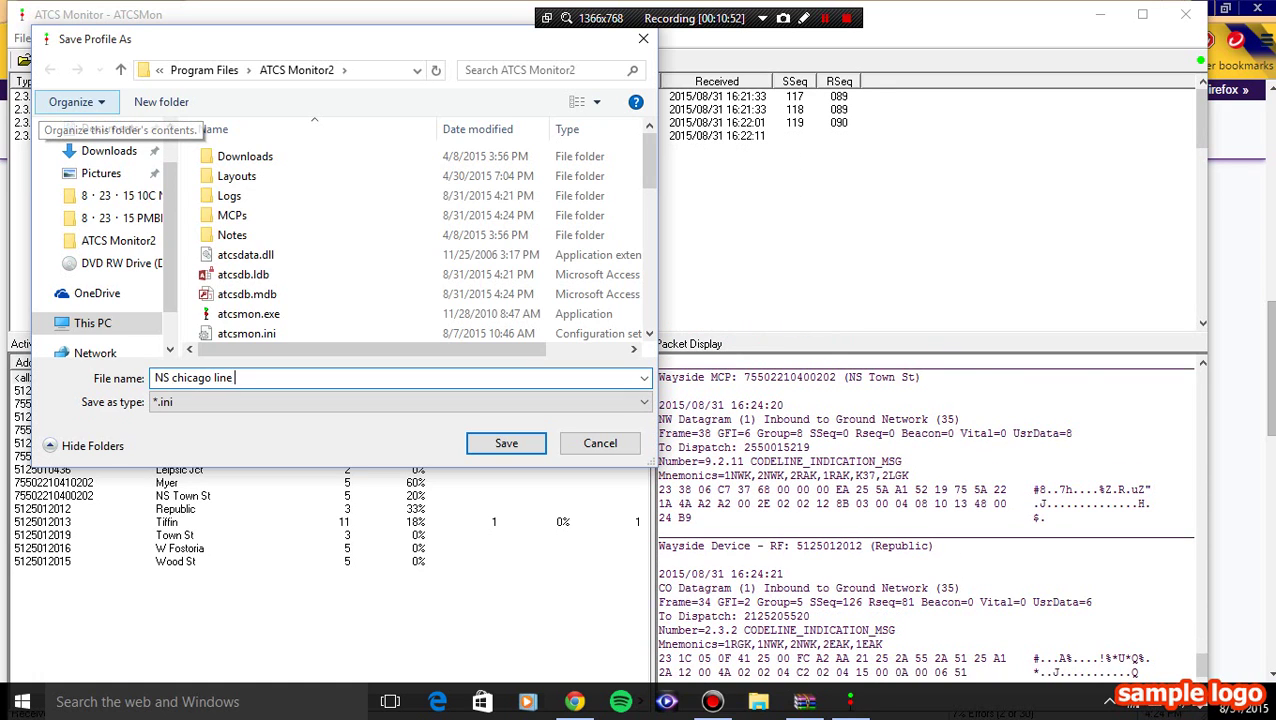
type(" fixed")
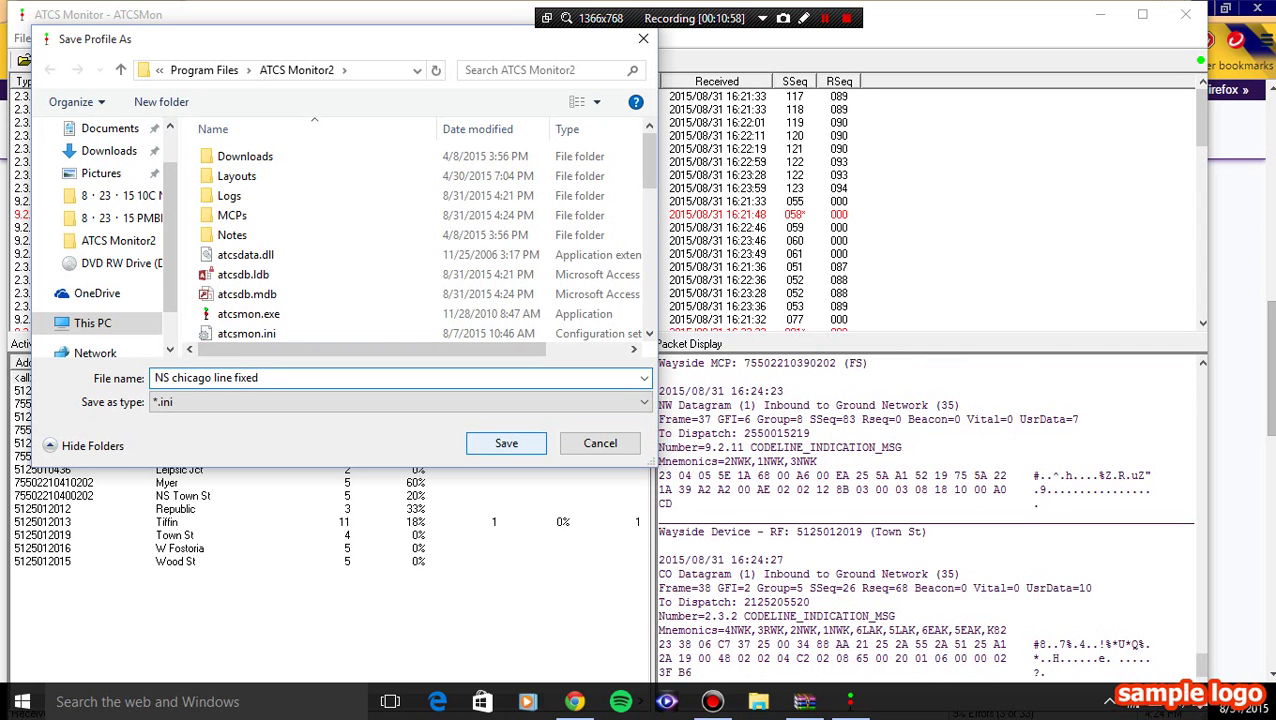
left_click(506, 443)
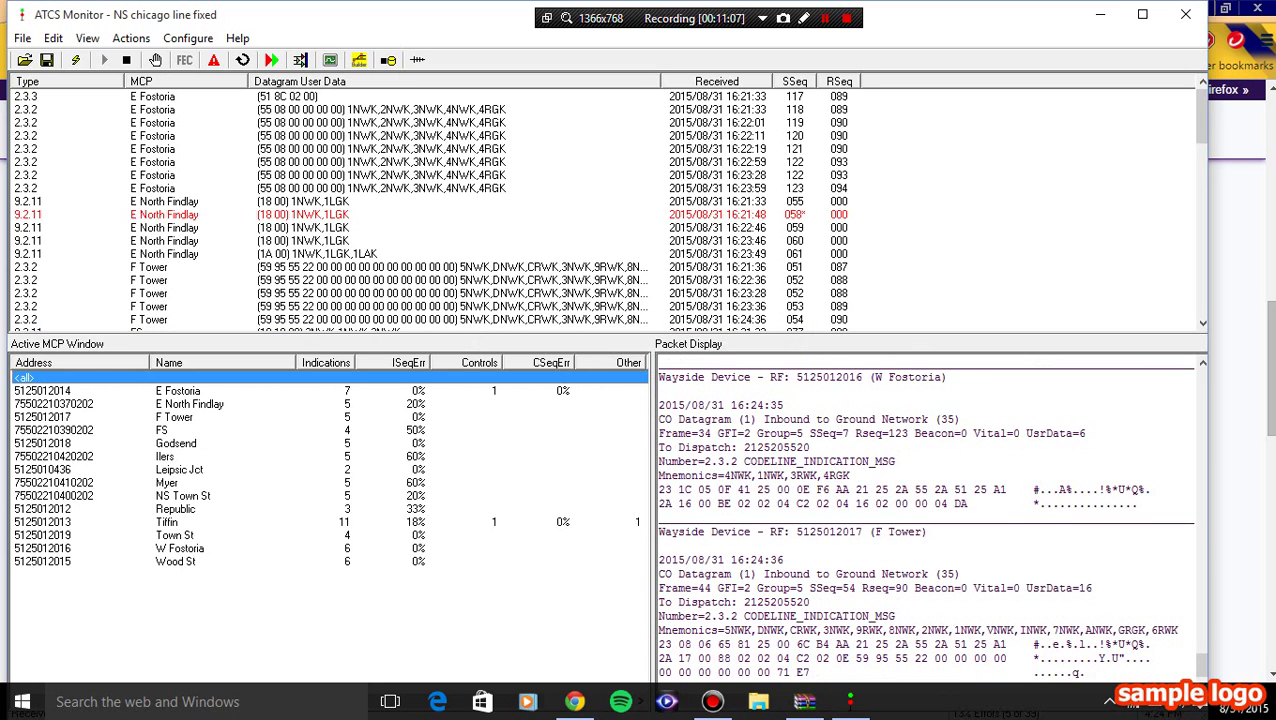
- Open and close the dispatcher display, then exit and relaunch ATCS Monitor
left_click(131, 38)
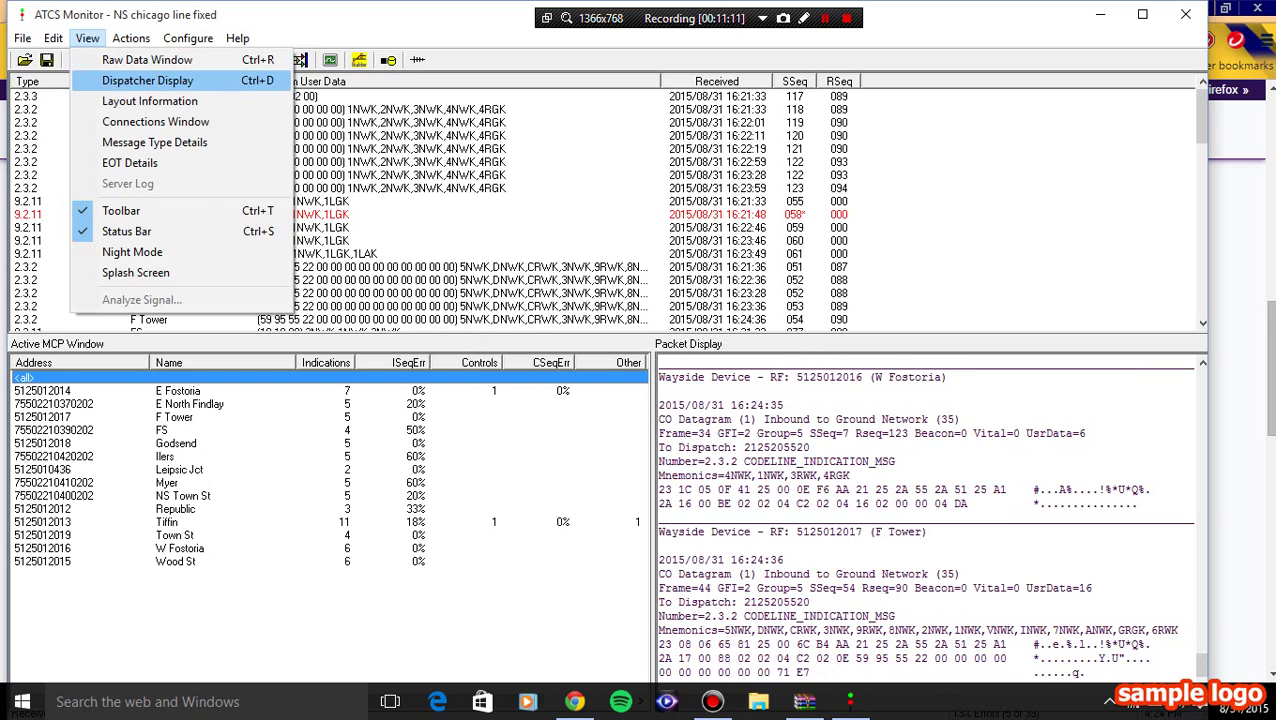
left_click(147, 80)
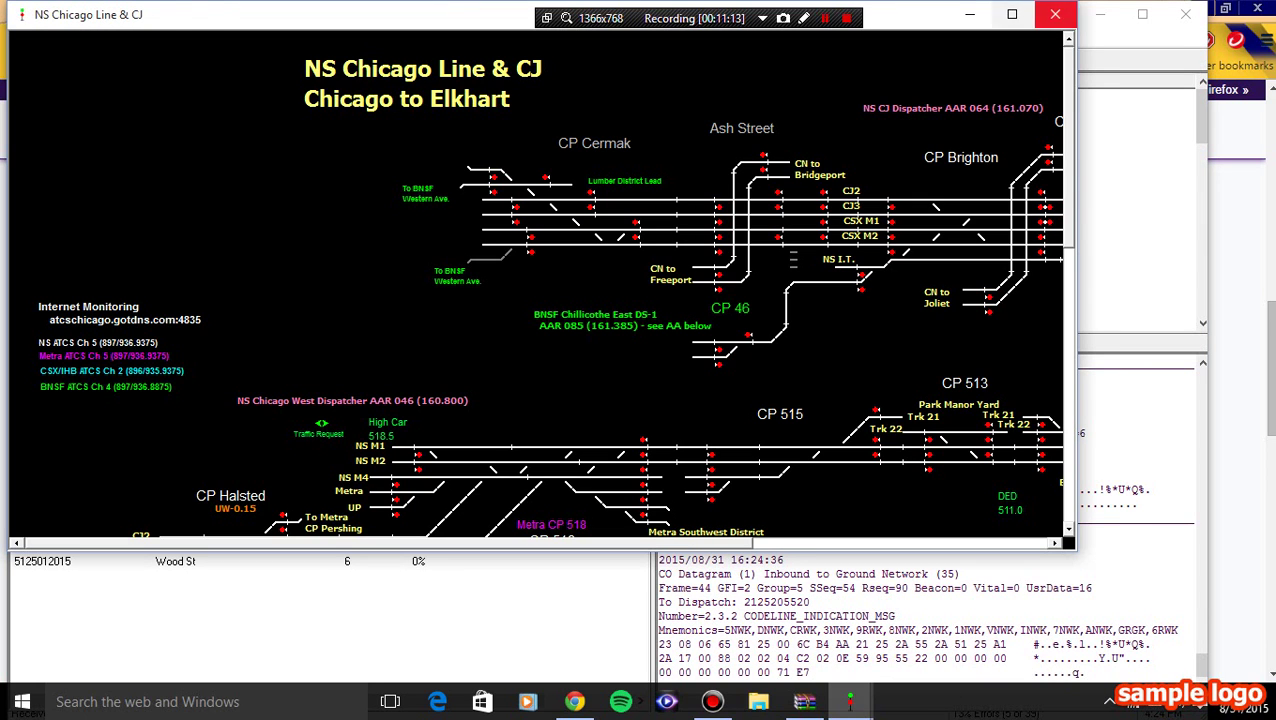
left_click(1055, 14)
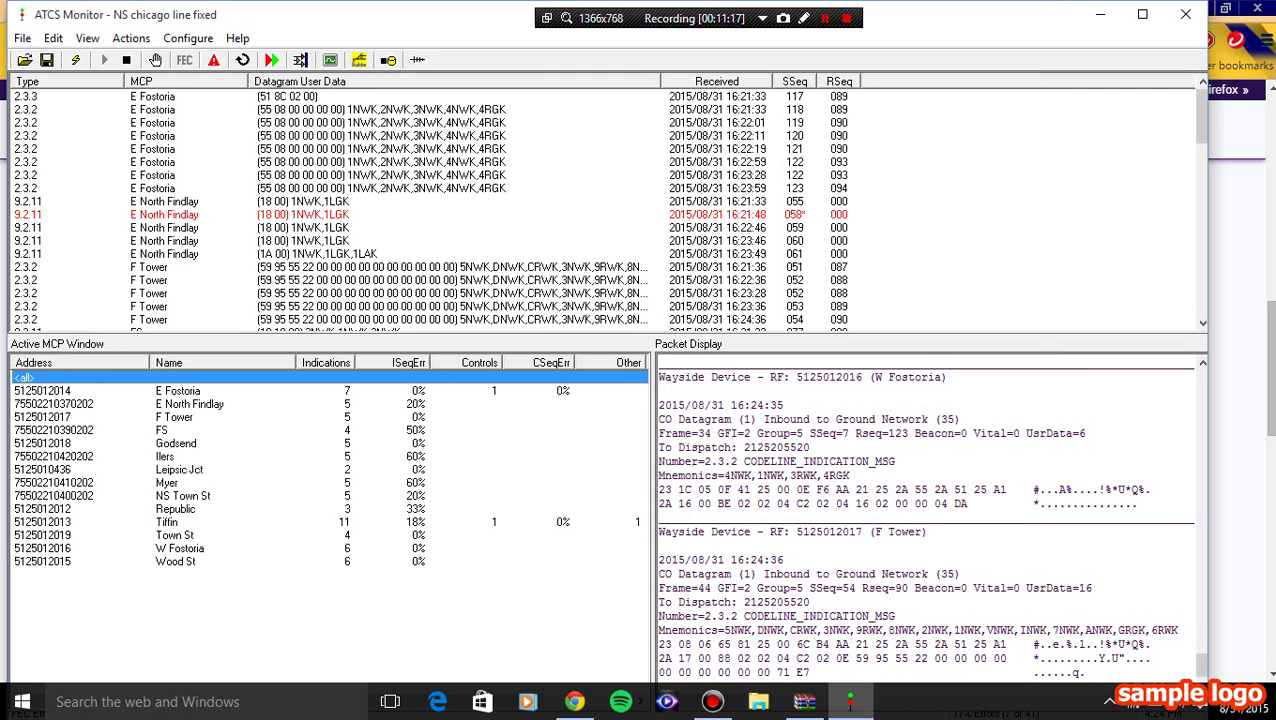
left_click(1185, 14)
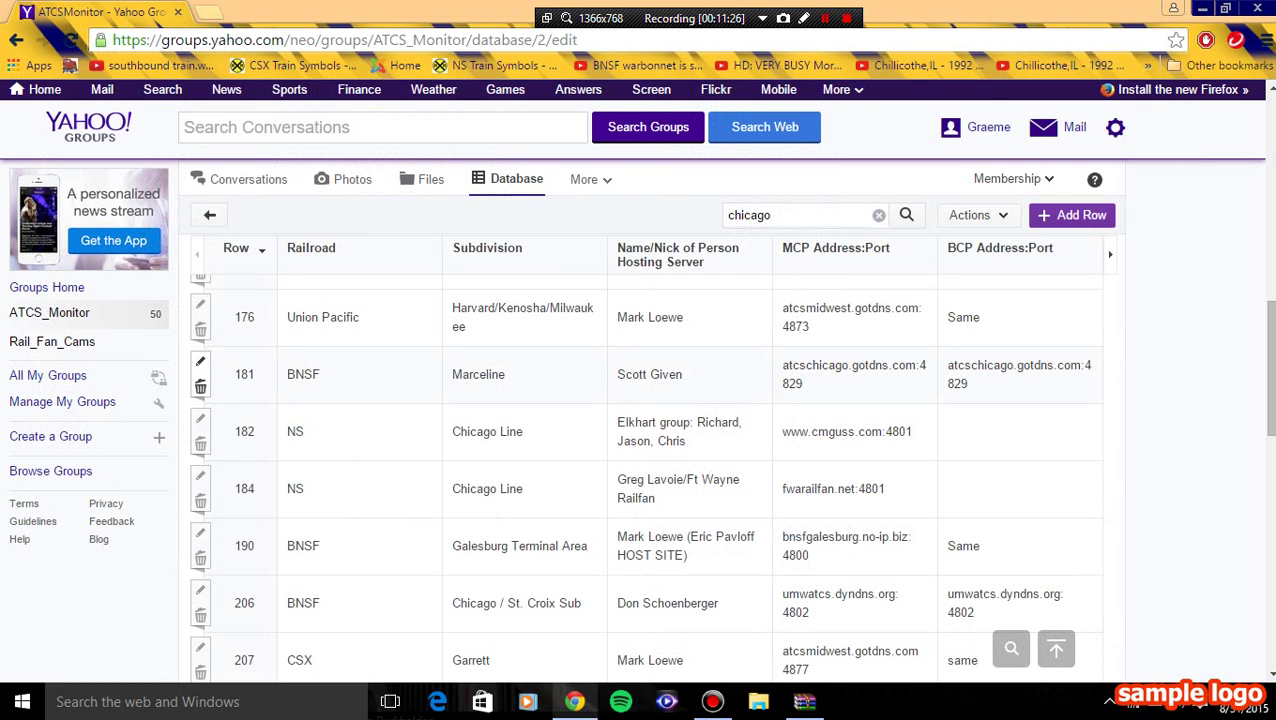
key("super")
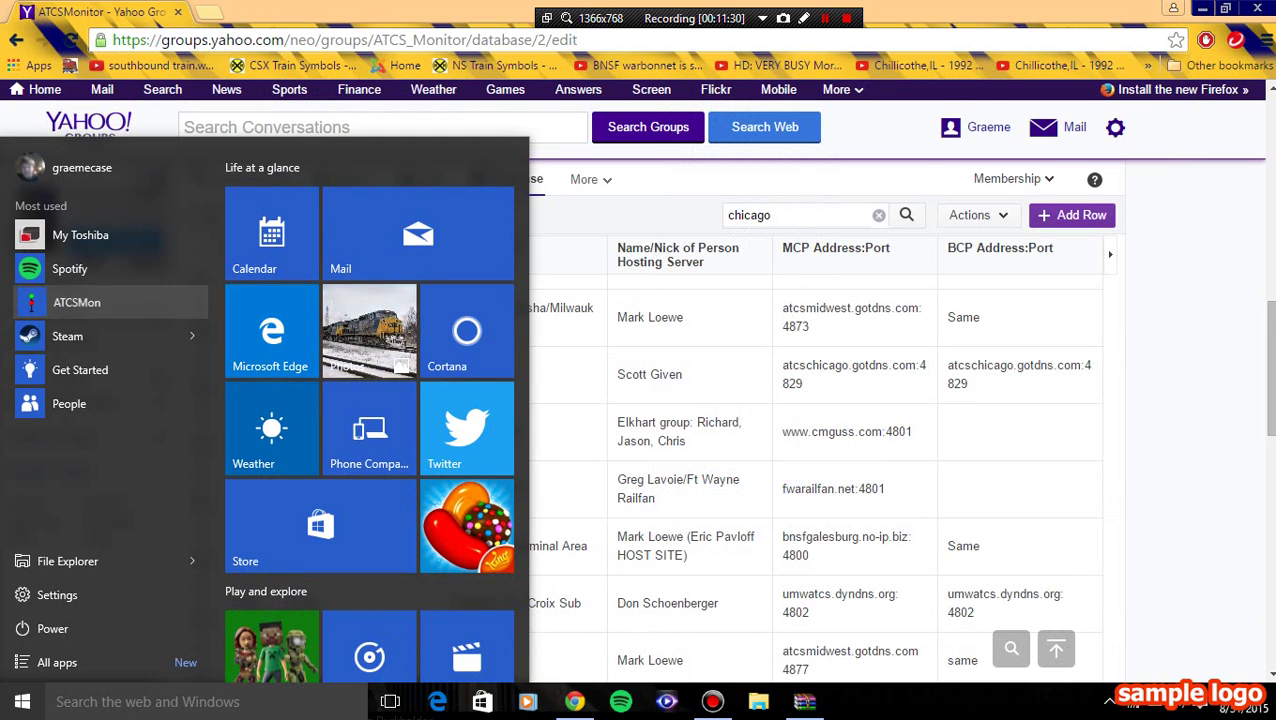
left_click(77, 302)
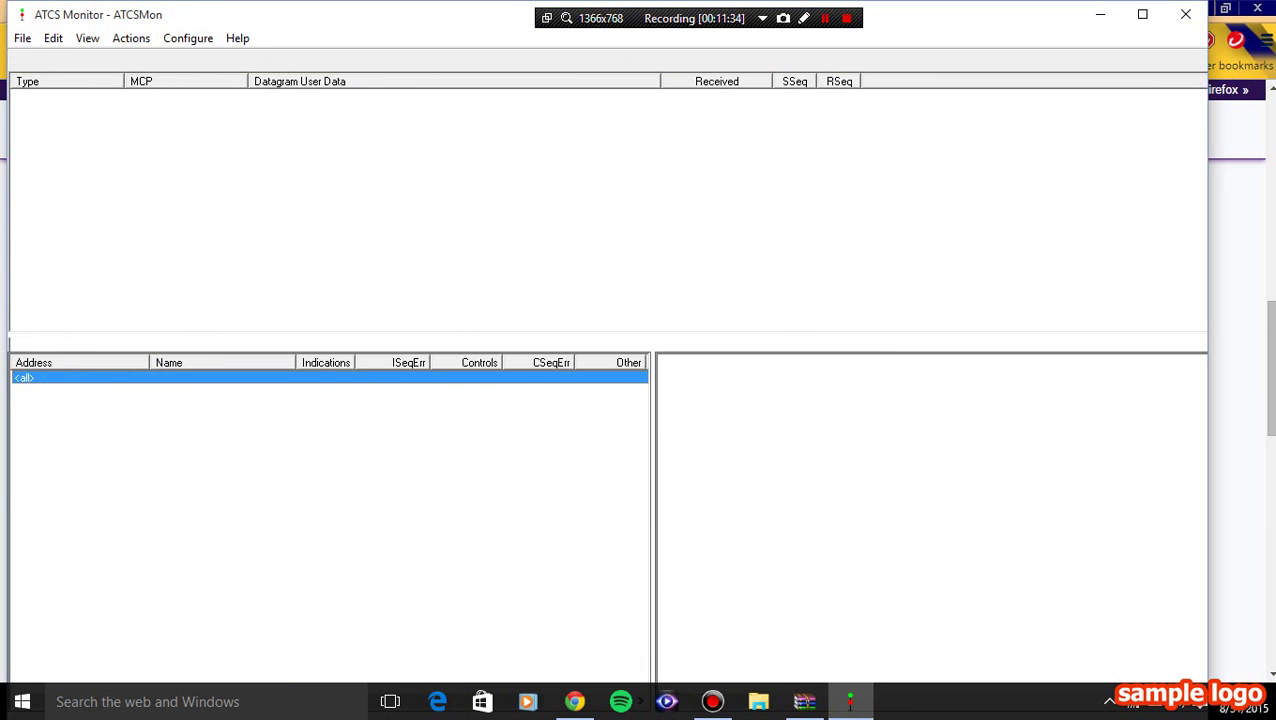
- Load the NS chicago line fixed.ini profile
left_click(22, 38)
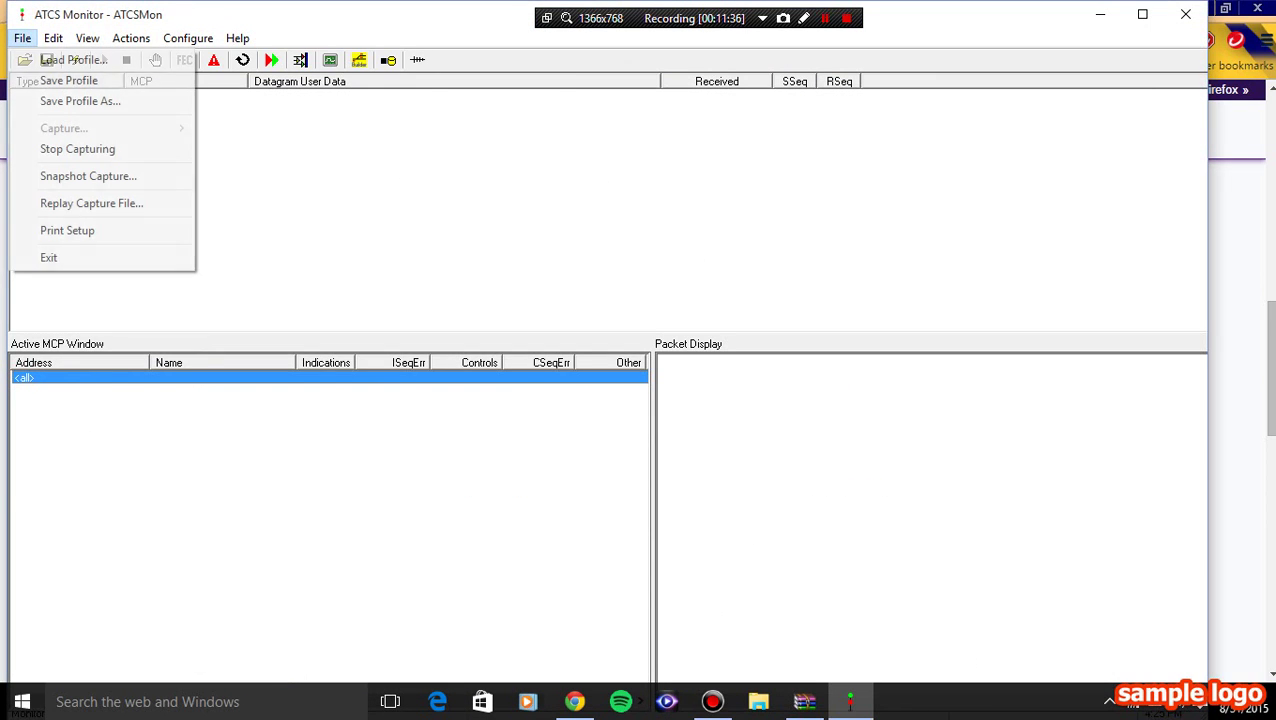
left_click(73, 60)
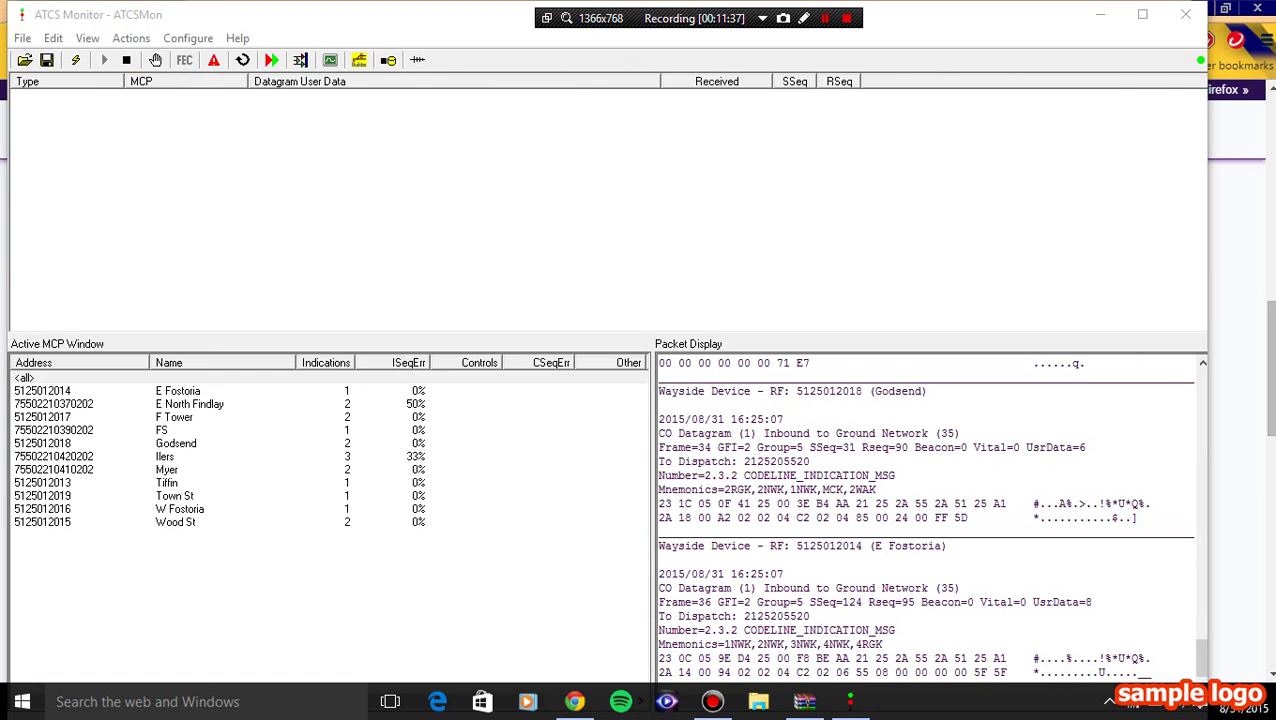
scroll(400, 335, "down", 3)
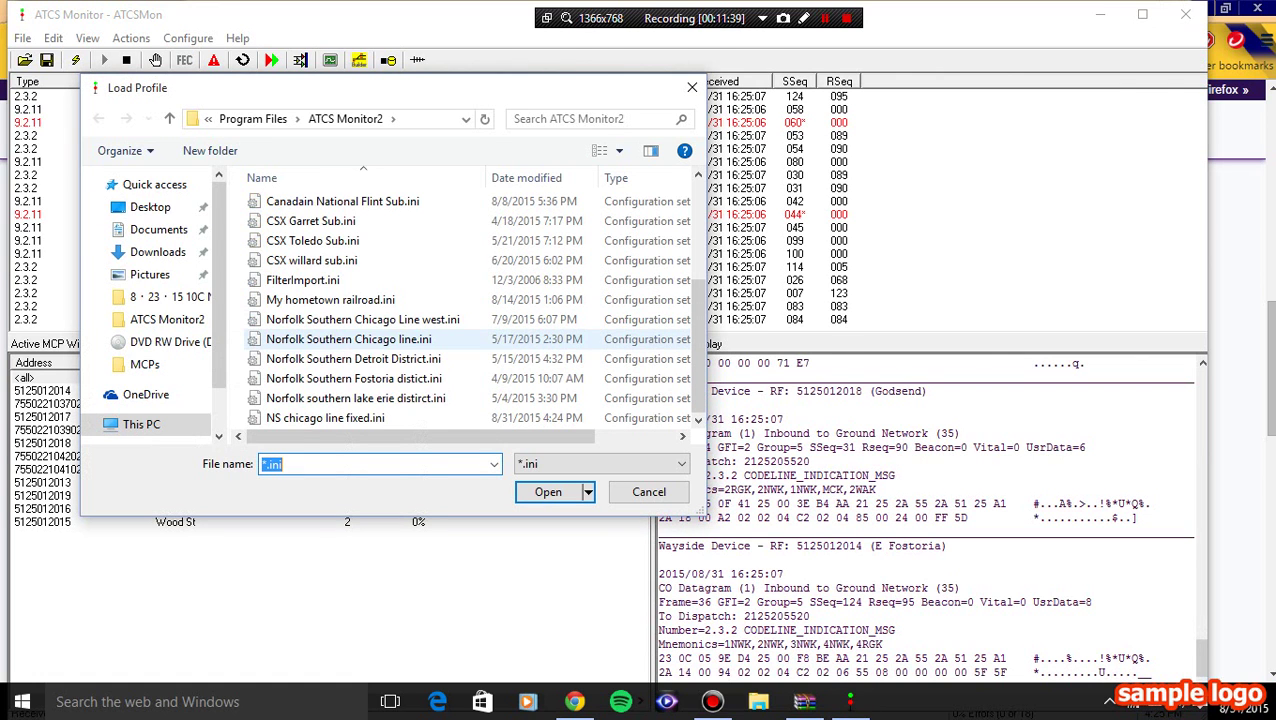
left_click(325, 418)
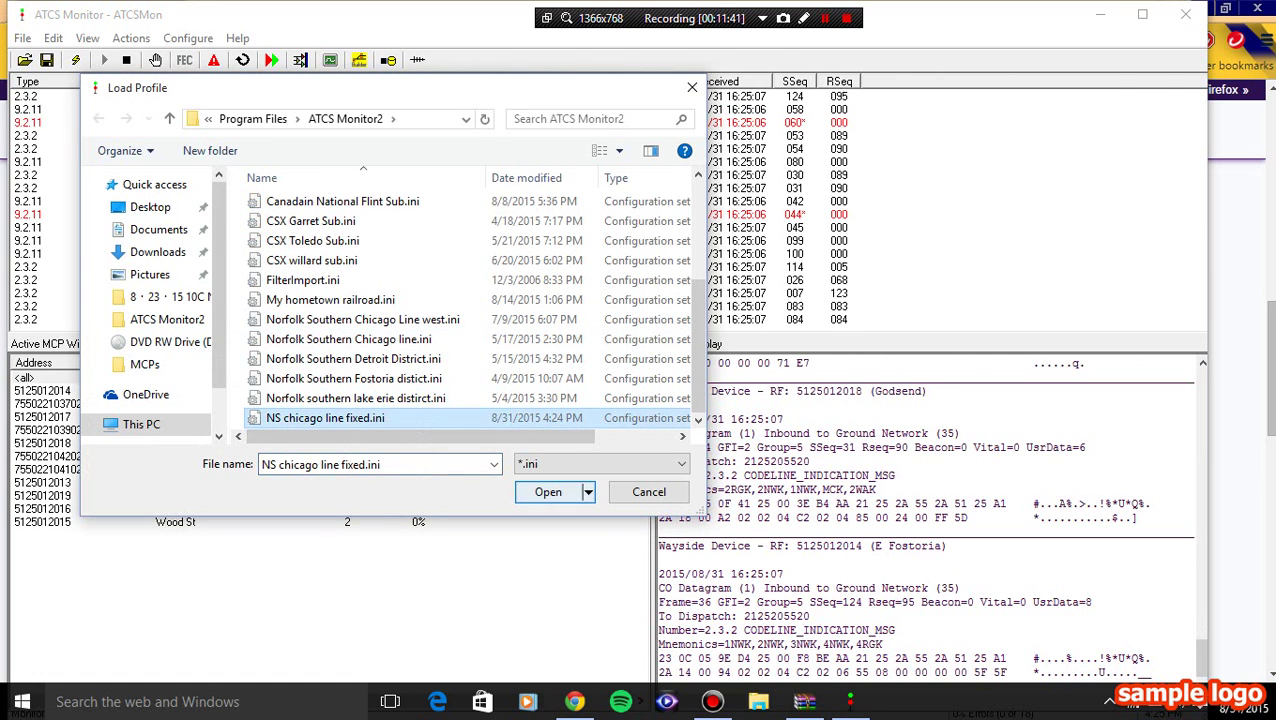
key("Return")
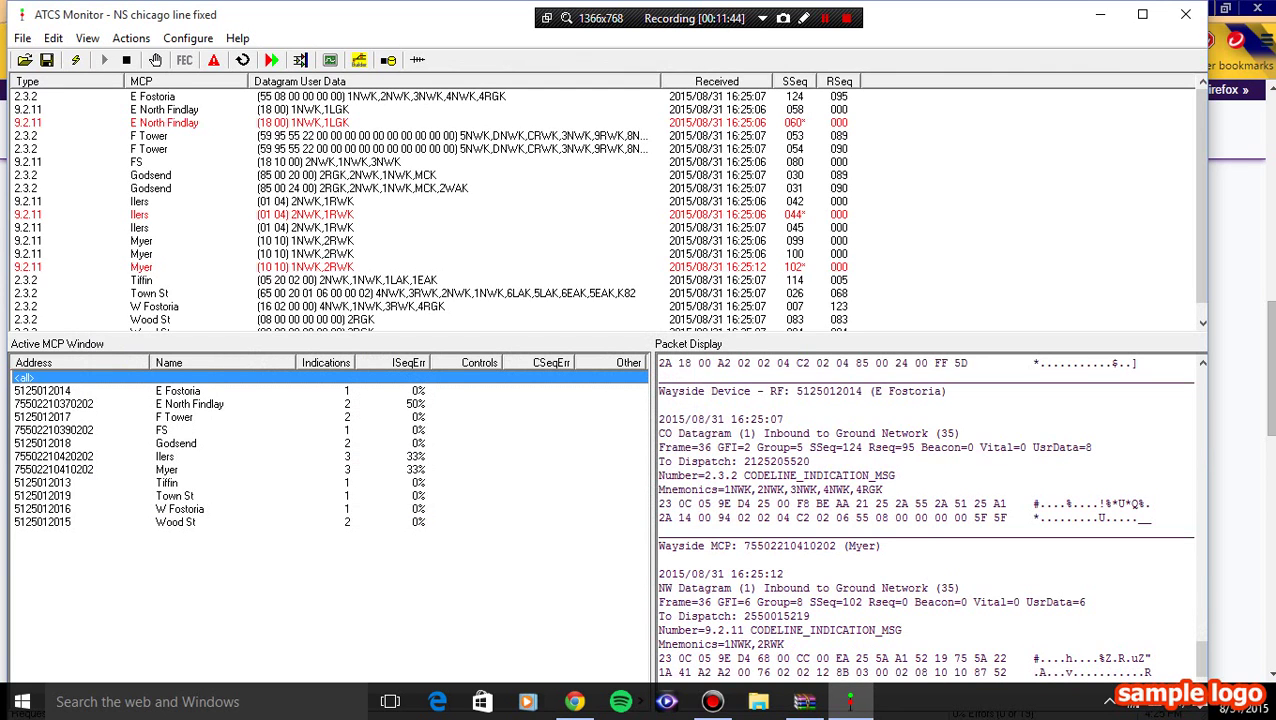
- Show the NS Chicago Line & CJ dispatcher display, mapping control points CP 507 through CP 421
left_click(87, 38)
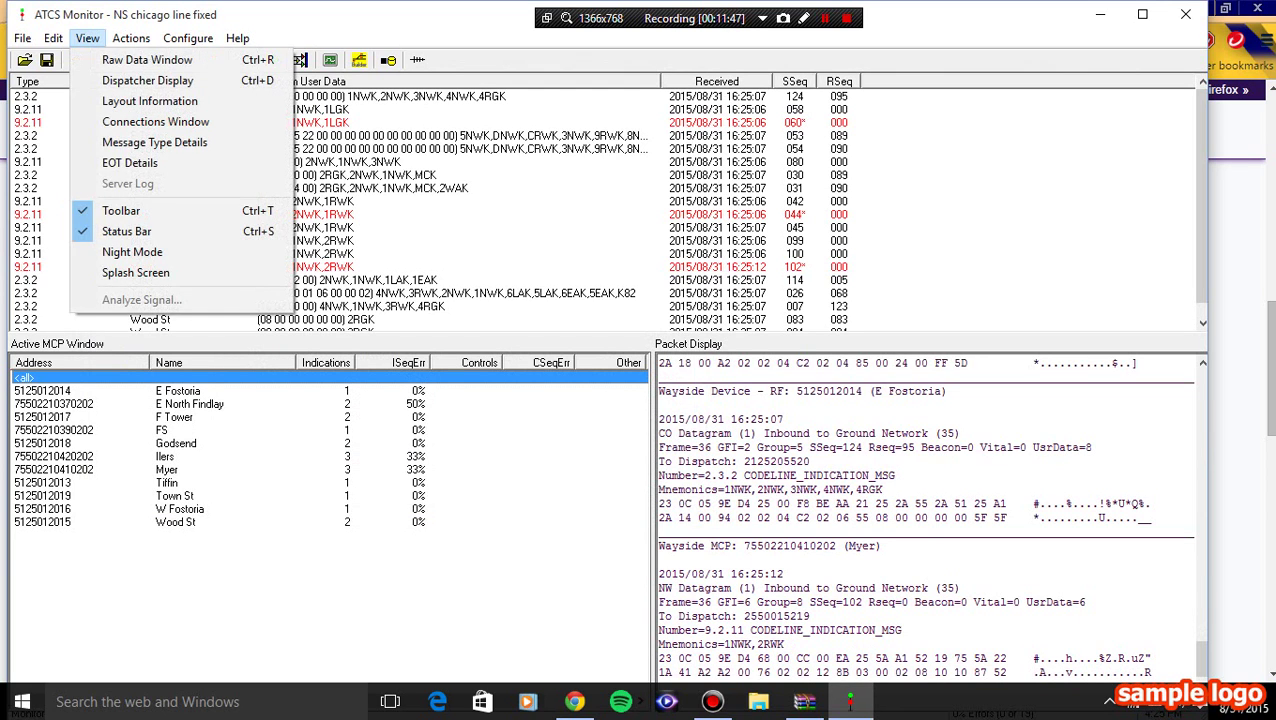
left_click(147, 80)
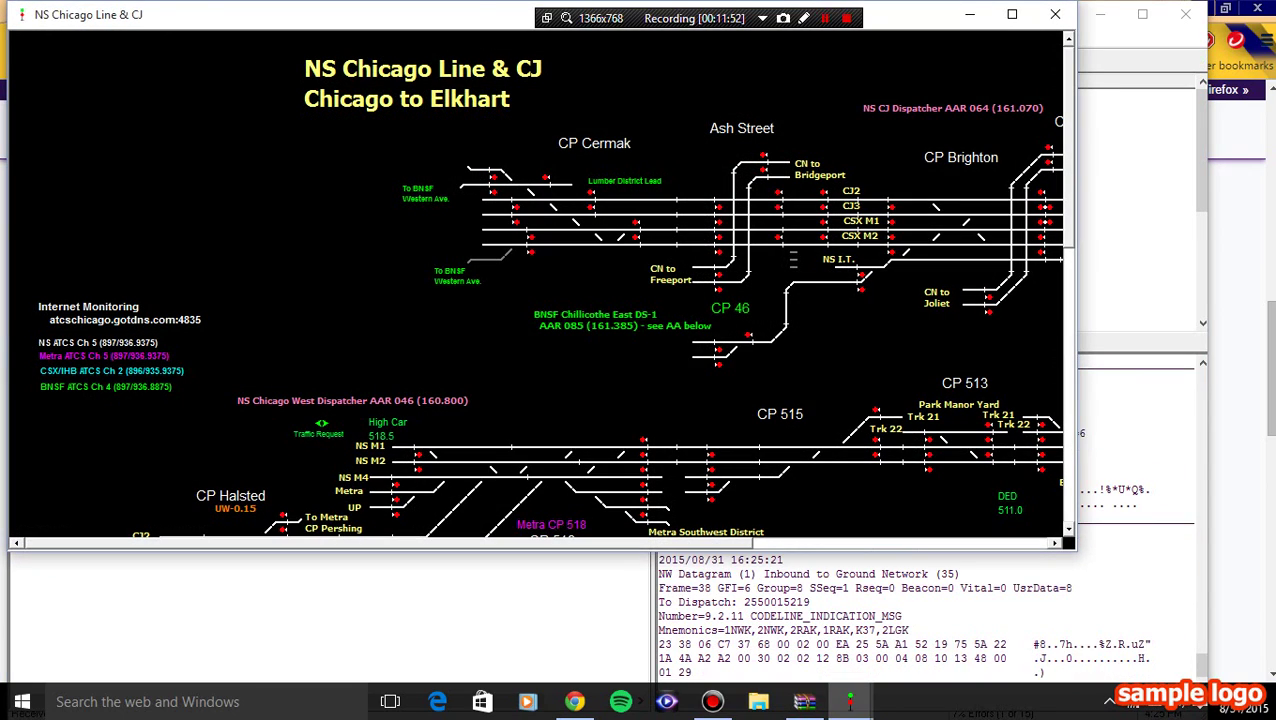
scroll(540, 285, "down", 10)
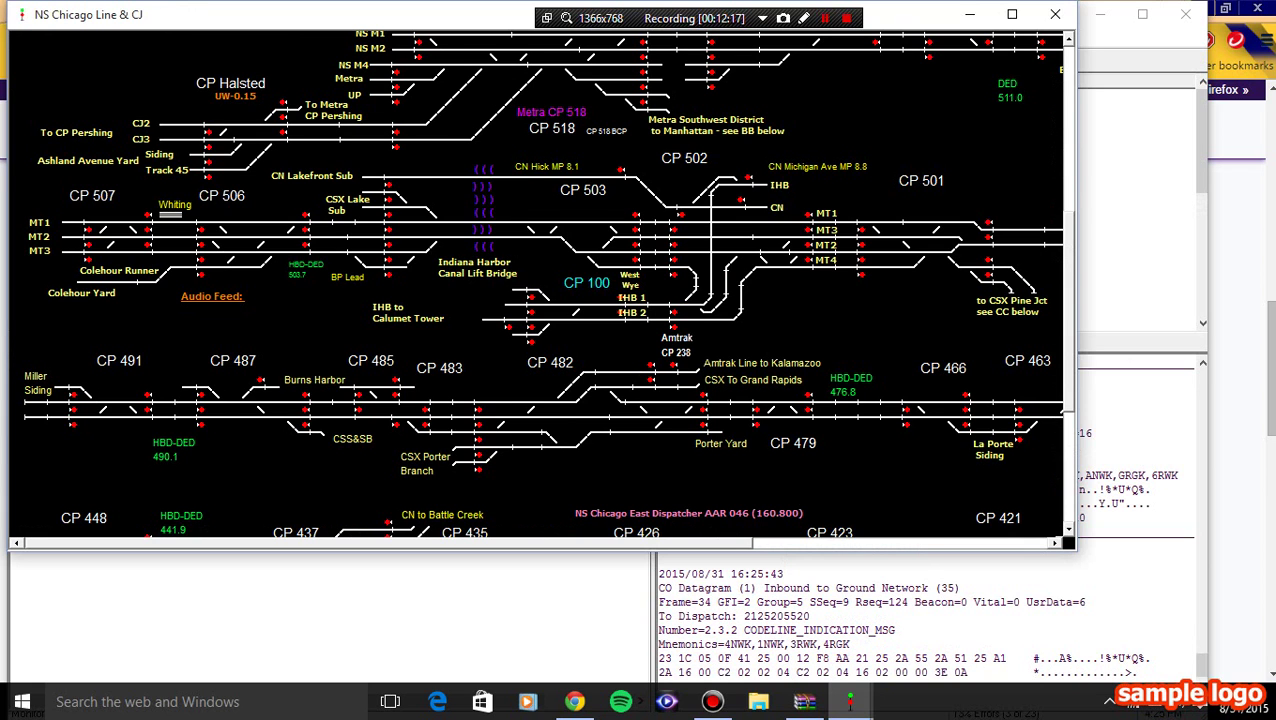
scroll(540, 285, "up", 3)
scroll(540, 285, "down", 3)
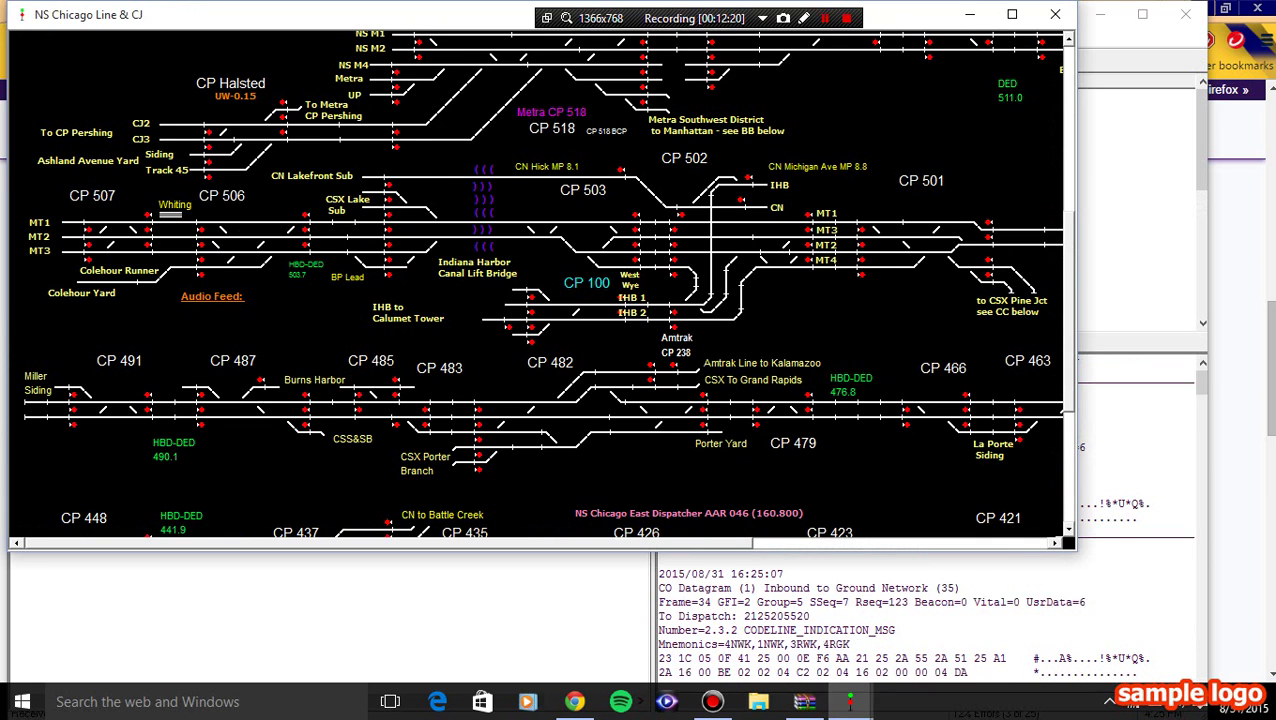
scroll(540, 285, "down", 3)
scroll(540, 285, "up", 5)
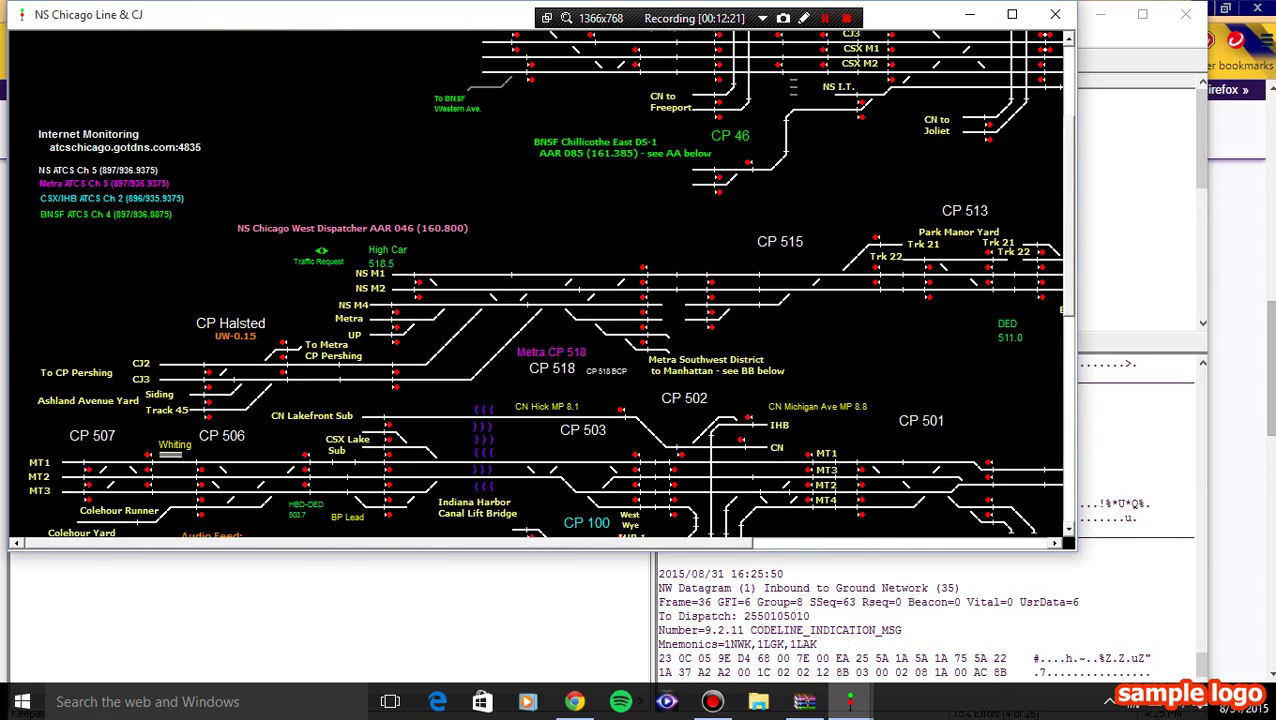
scroll(540, 285, "down", 2)
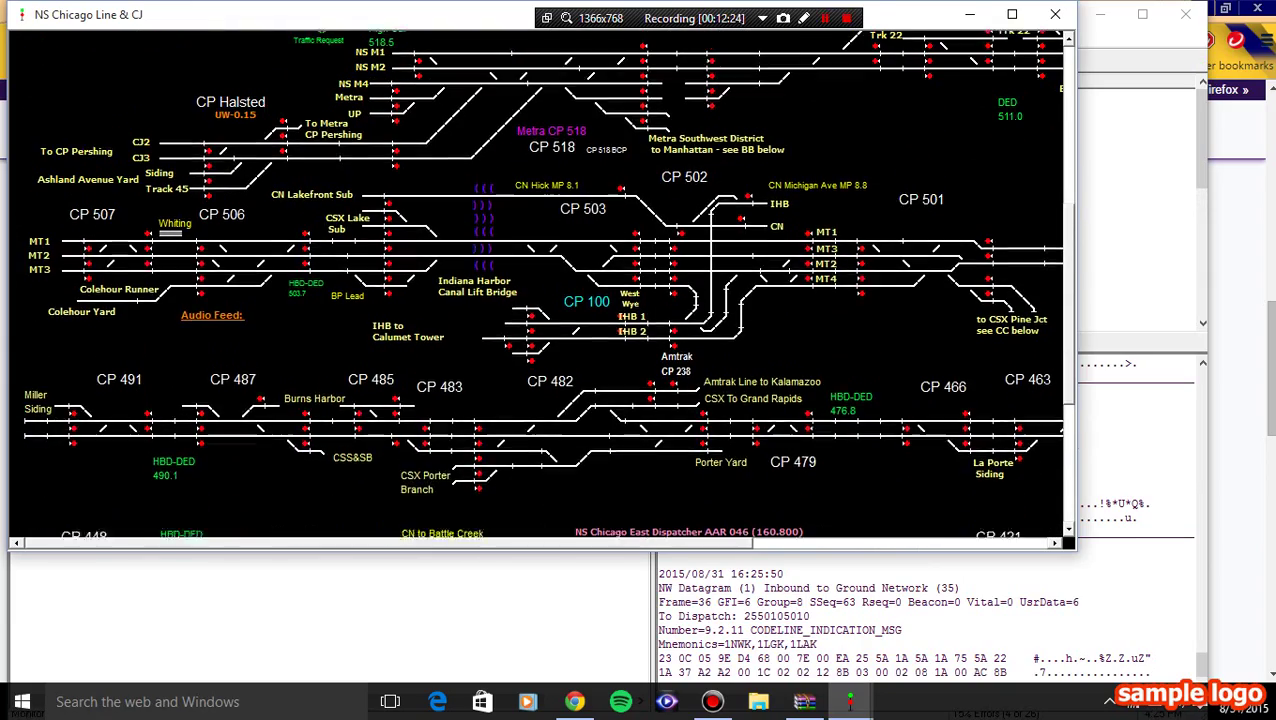
scroll(540, 285, "up", 3)
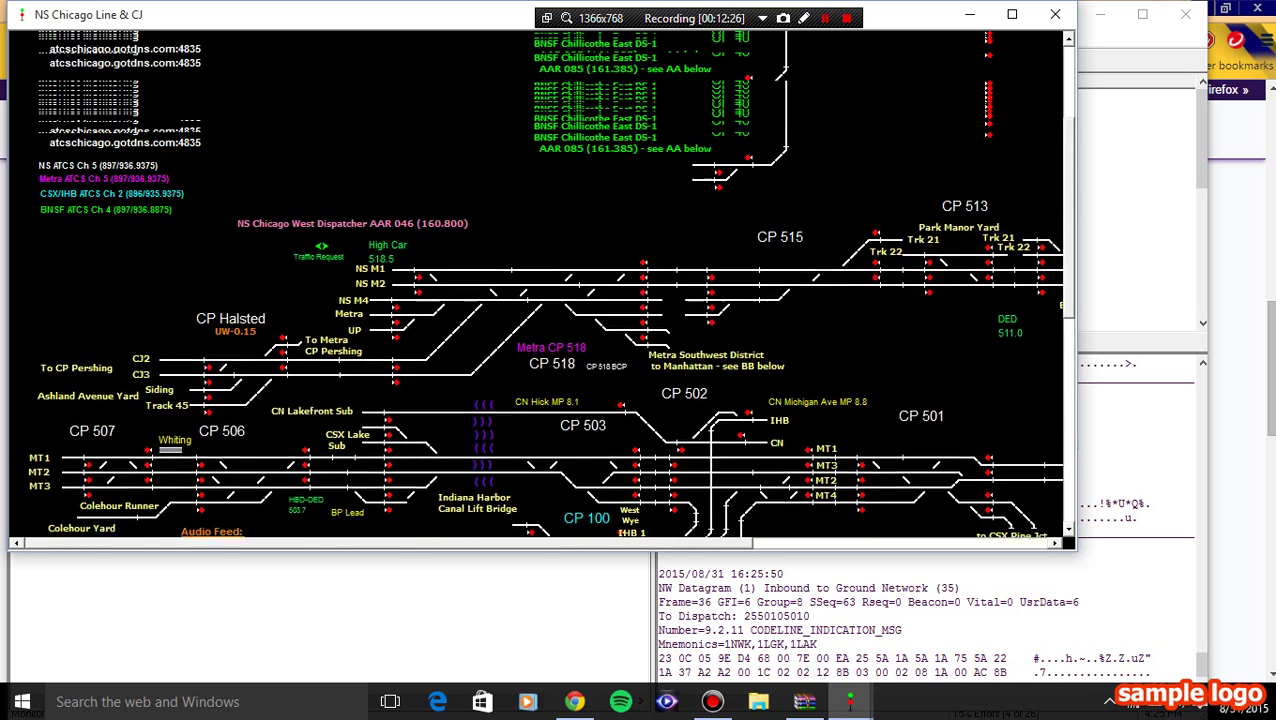
scroll(540, 285, "up", 2)
scroll(540, 285, "down", 8)
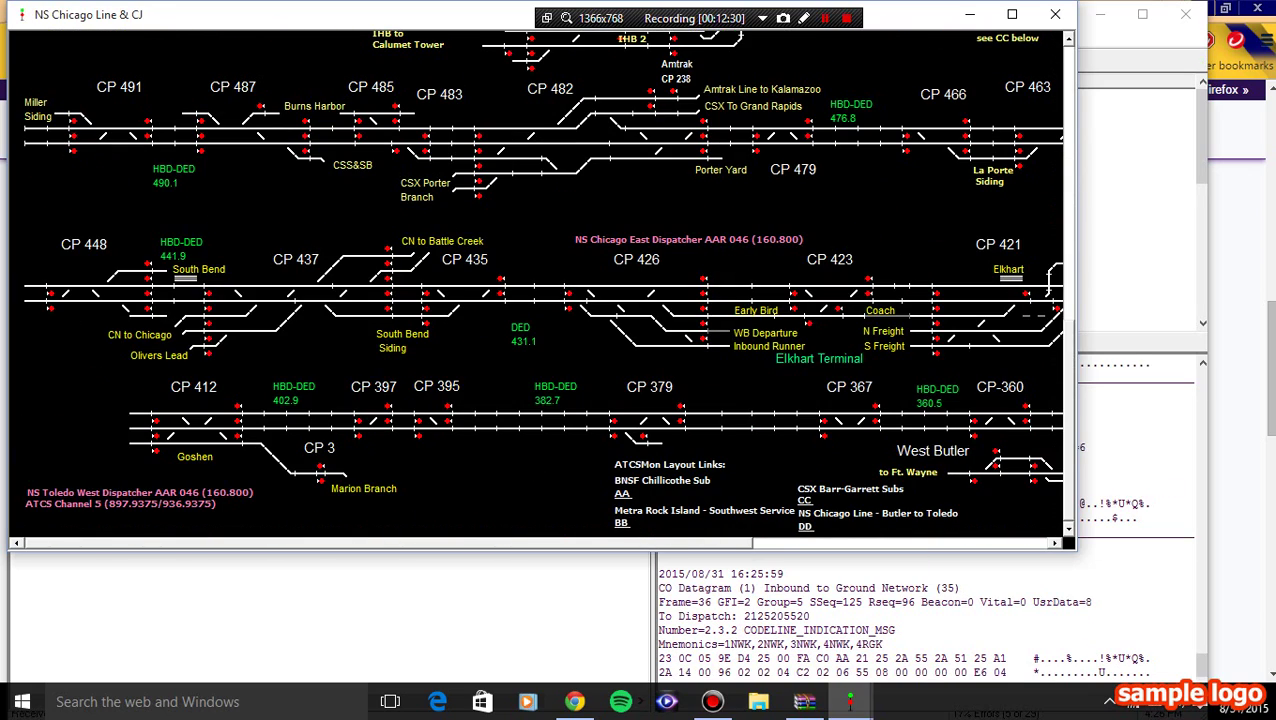
scroll(540, 285, "up", 5)
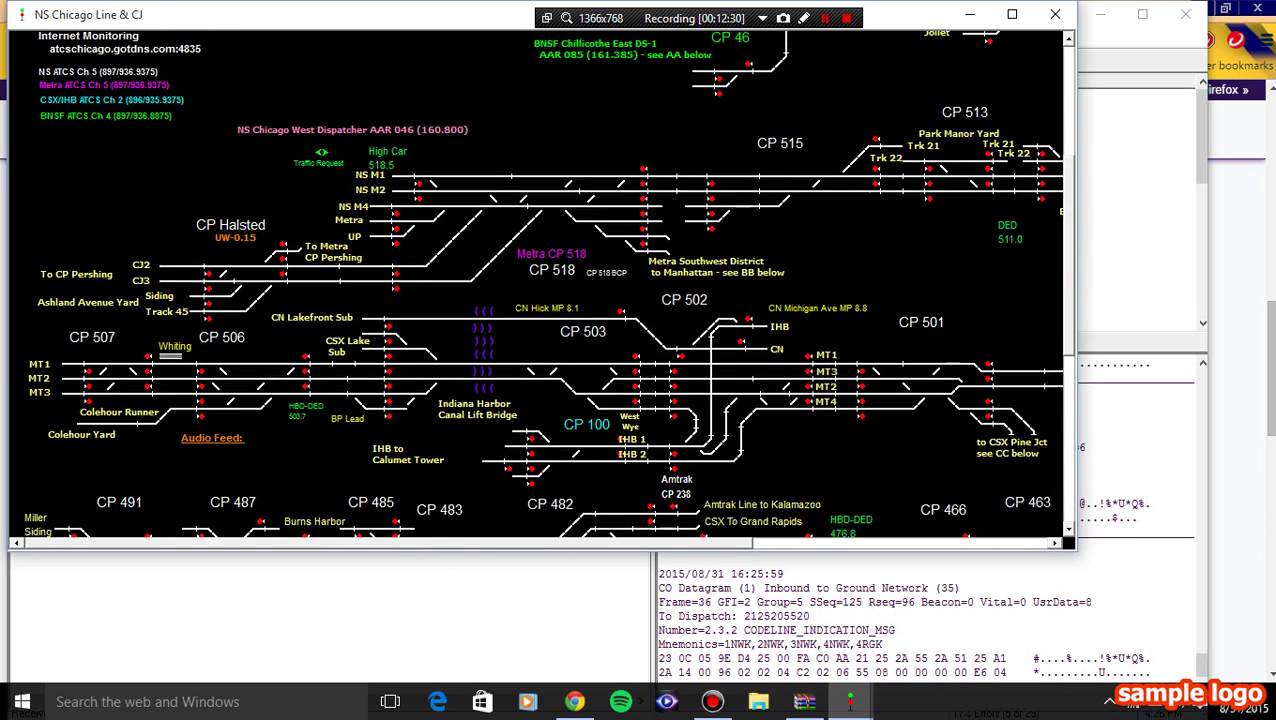
scroll(540, 285, "down", 2)
scroll(540, 285, "up", 5)
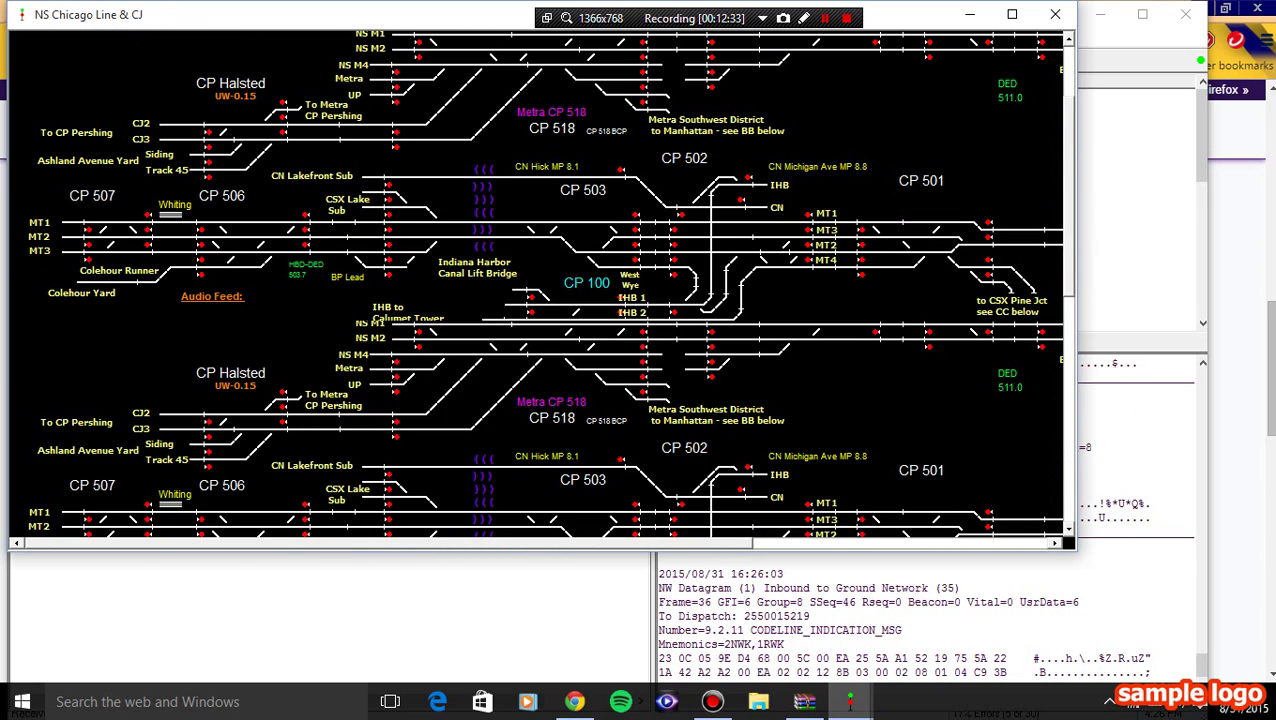